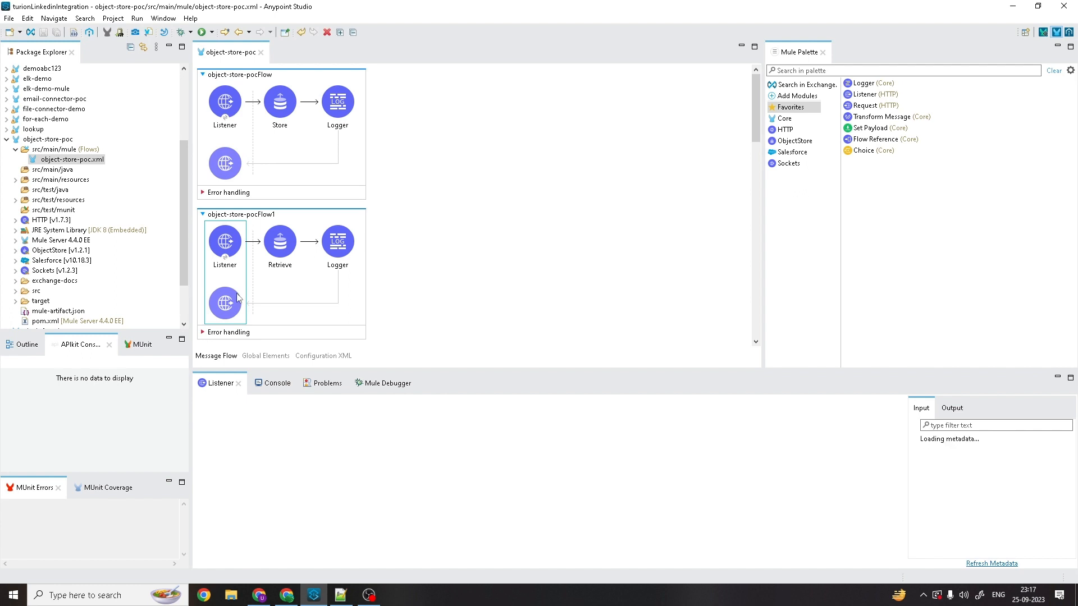
Step: Review the Listener path in object-store-pocFlow1 and the key and value expressions of the Store operation in object-store-pocFlow
left_click(298, 492)
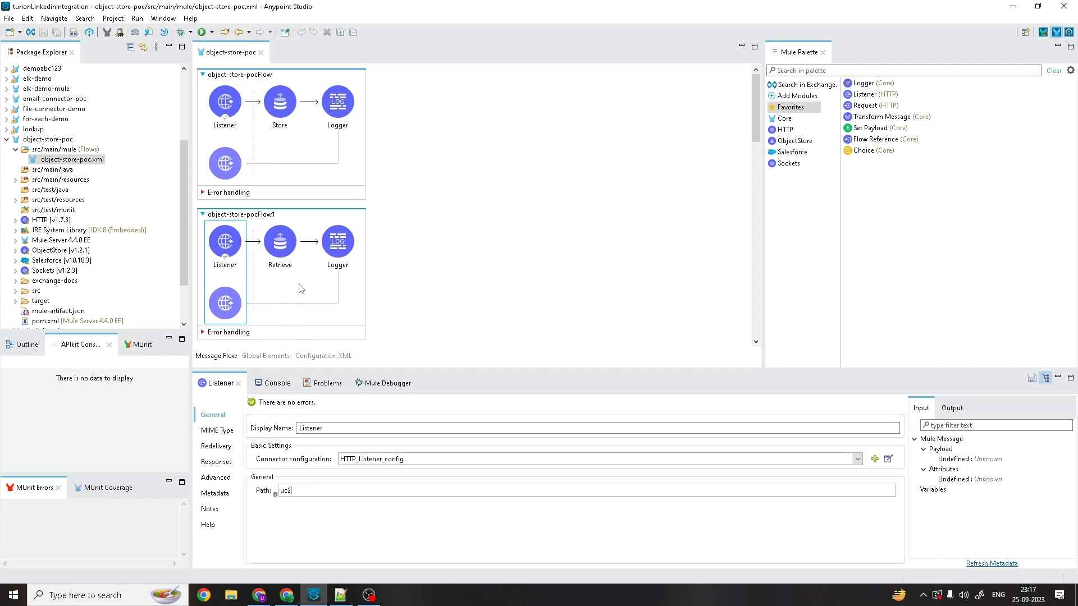
scroll(309, 272, "down", 10)
scroll(310, 272, "up", 10)
left_click(280, 103)
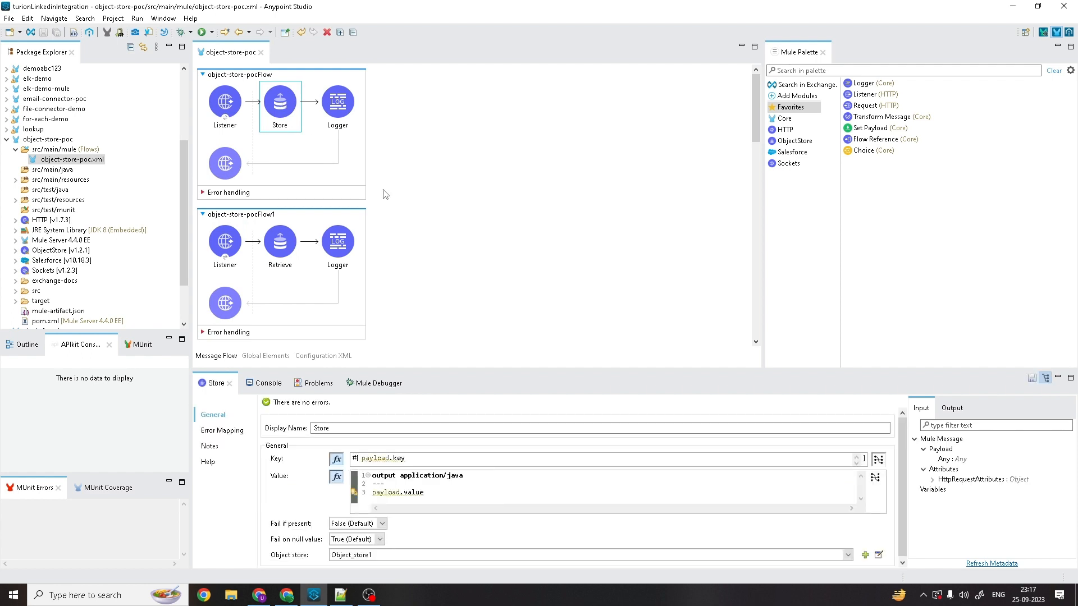
left_click_drag(494, 357, 452, 250)
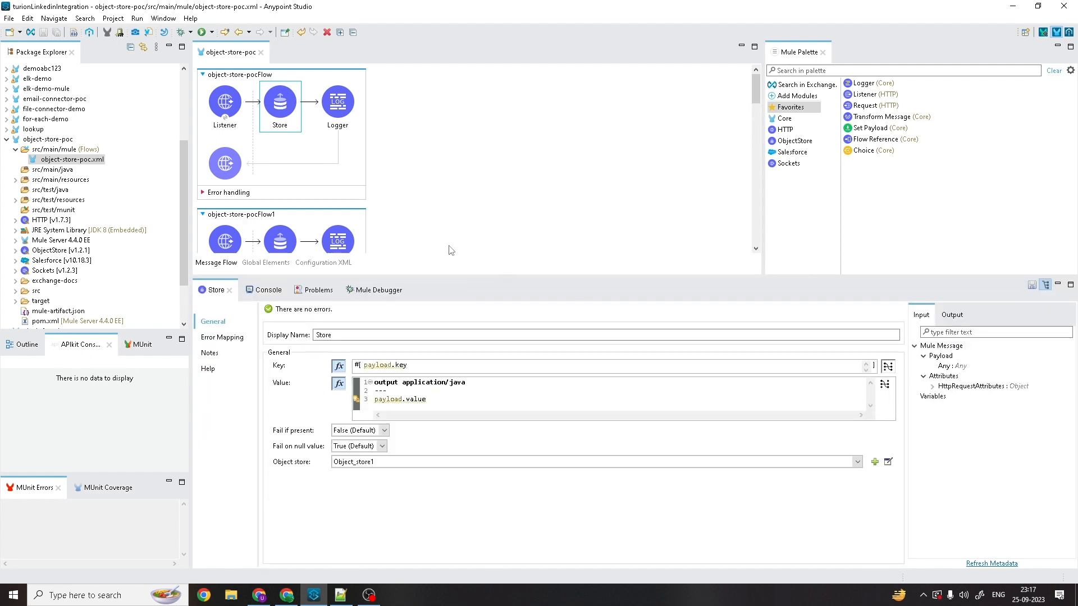
left_click_drag(425, 370, 361, 366)
left_click_drag(444, 398, 362, 382)
left_click(444, 398)
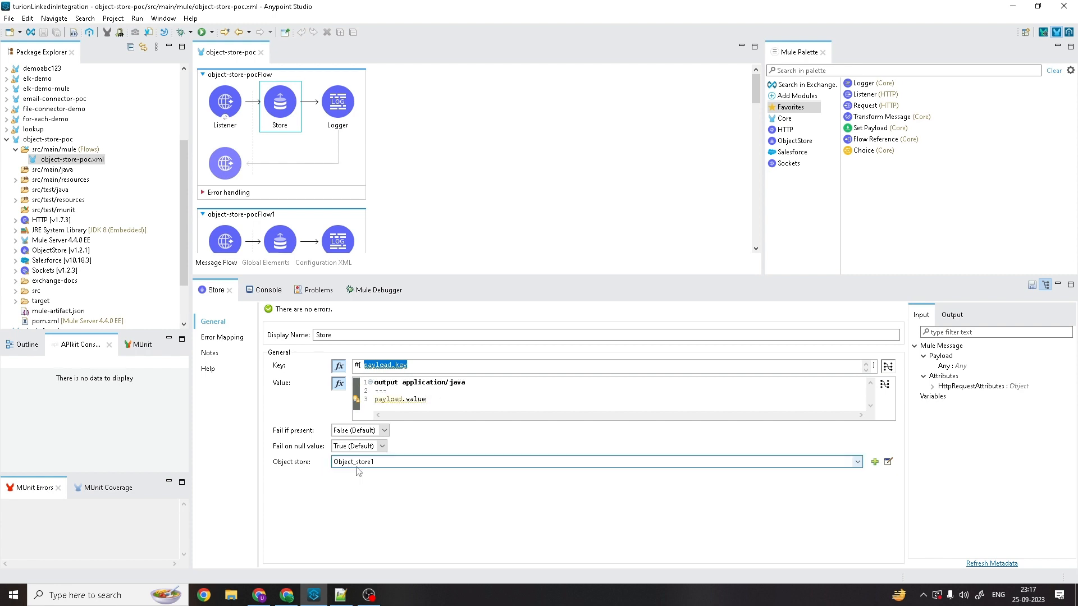
Step: Open the Object_store1 configuration referenced by the Store operation and set its entry TTL to 30 seconds
left_click(888, 462)
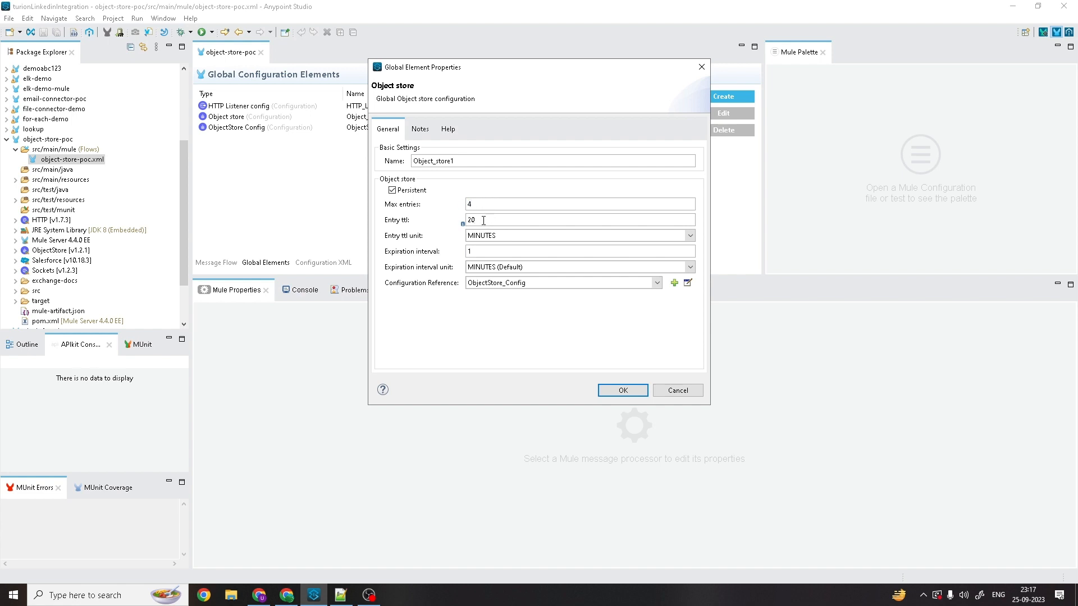
left_click(688, 236)
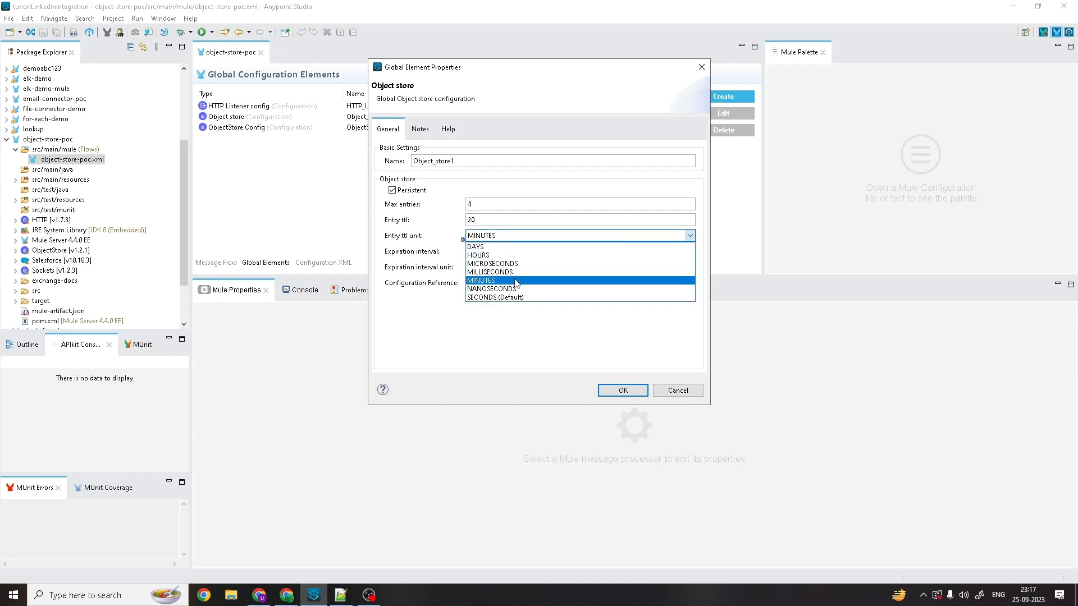
left_click(494, 297)
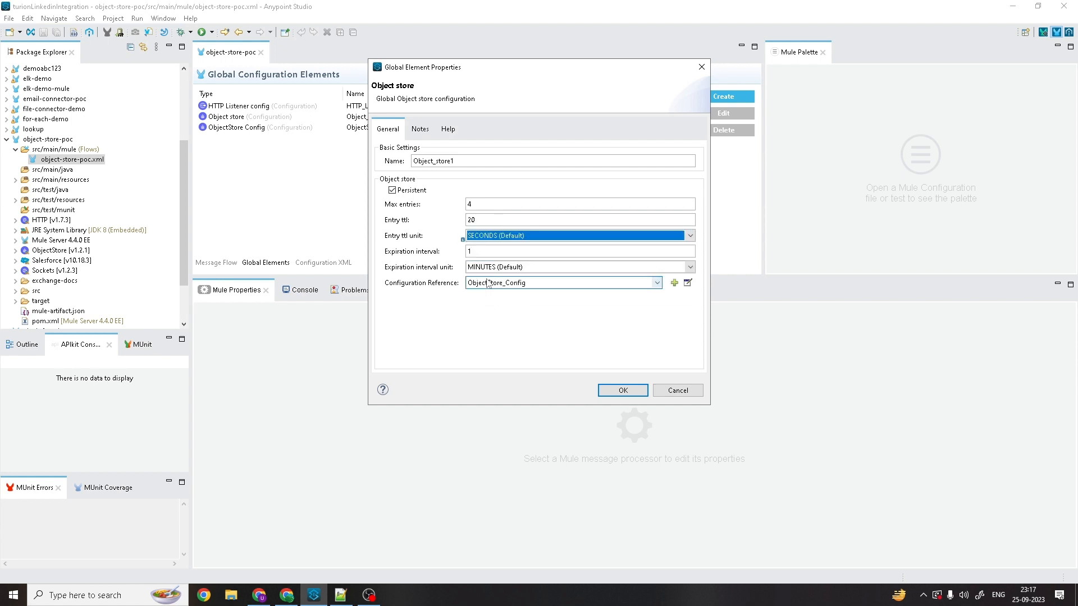
left_click(481, 220)
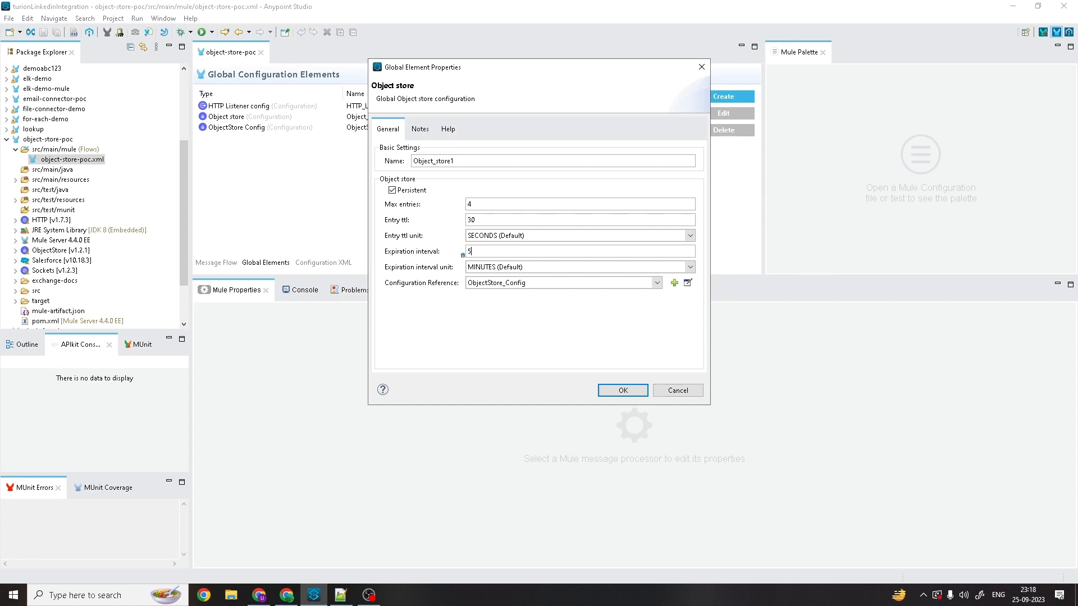
Step: Set the object store's expiration interval to 5 seconds, confirm the configuration and save the file
left_click(541, 267)
left_click(499, 331)
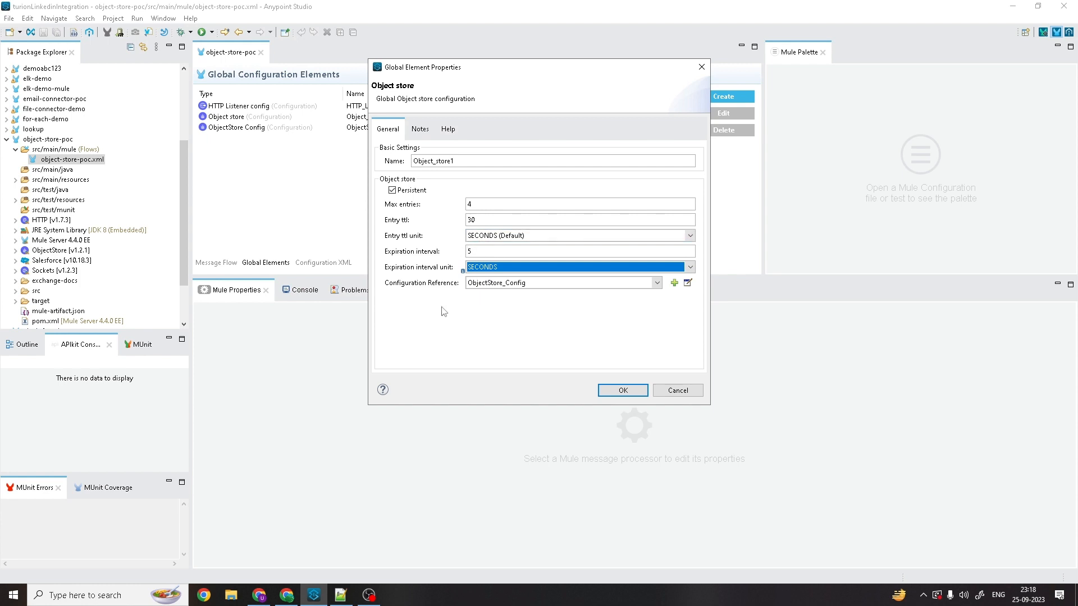
left_click(470, 219)
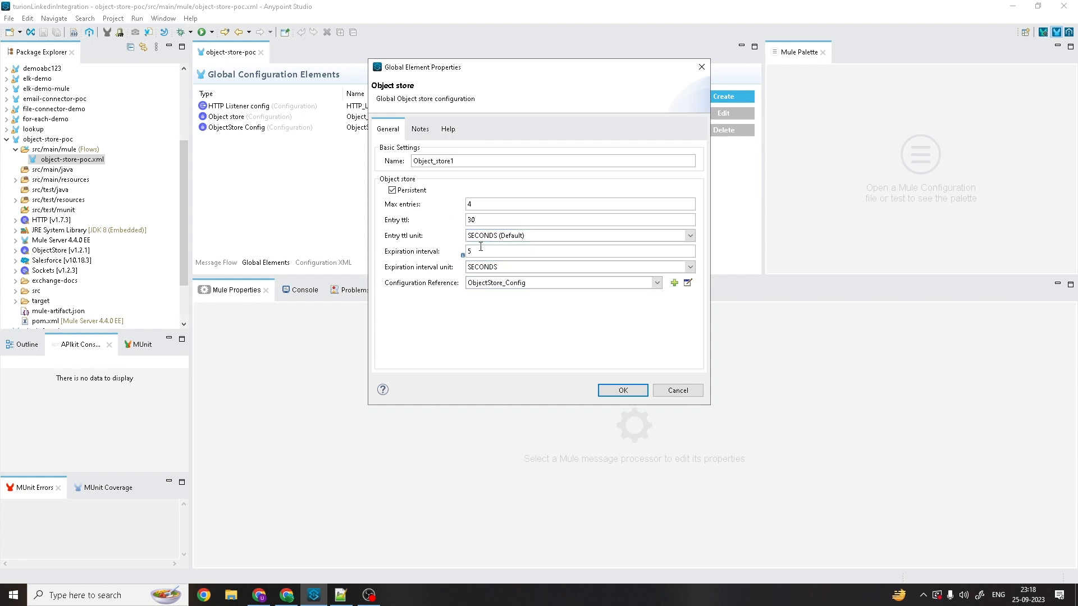
left_click(625, 390)
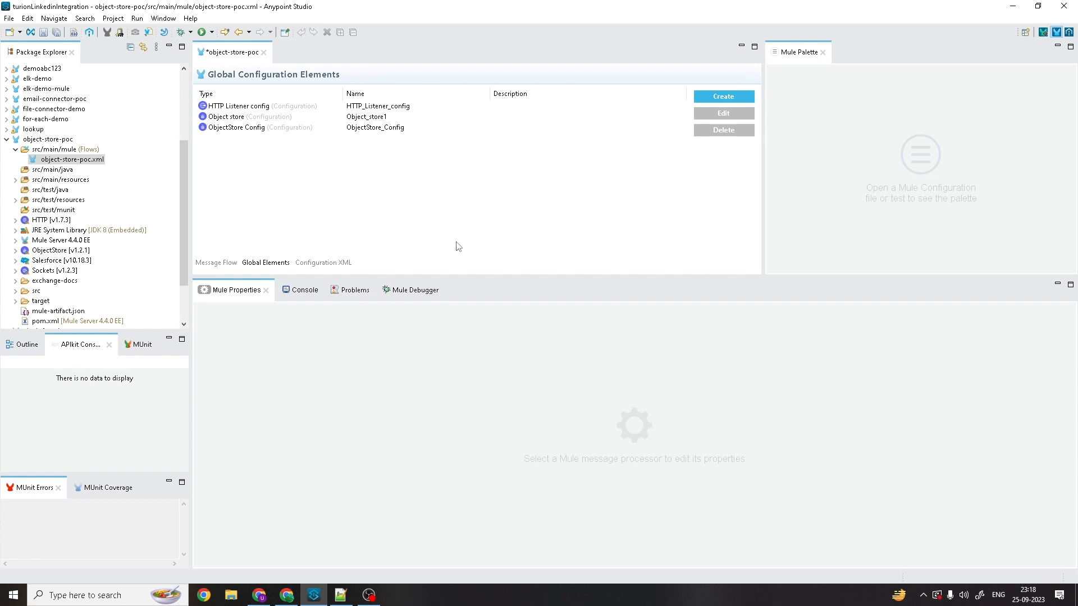
key("ctrl+s")
Step: Inspect the port and read timeout in the HTTP Listener configuration, then close it without changes
left_click(286, 107)
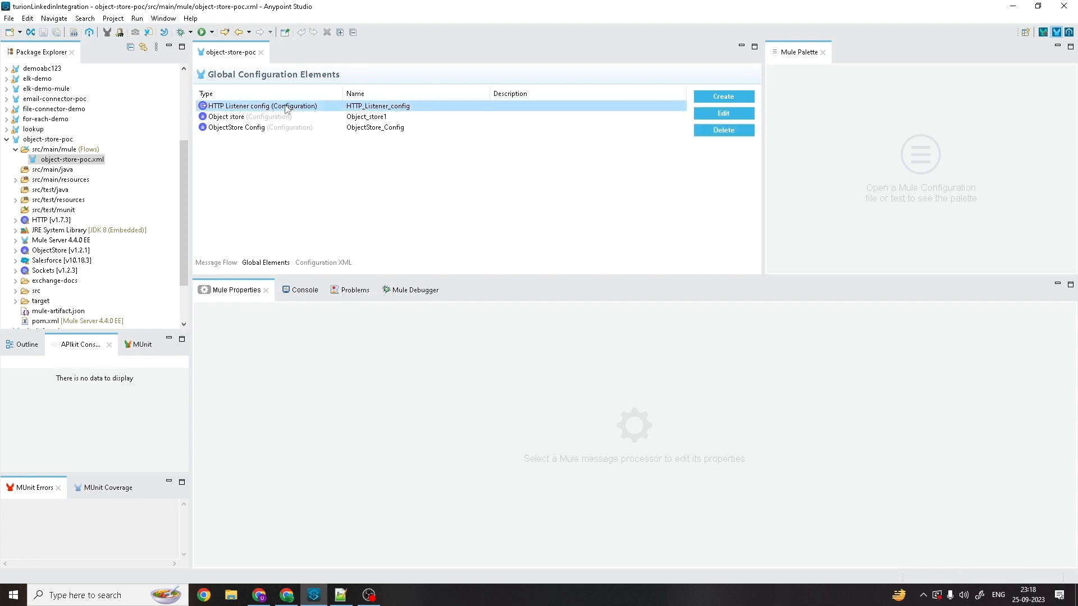
left_click(721, 113)
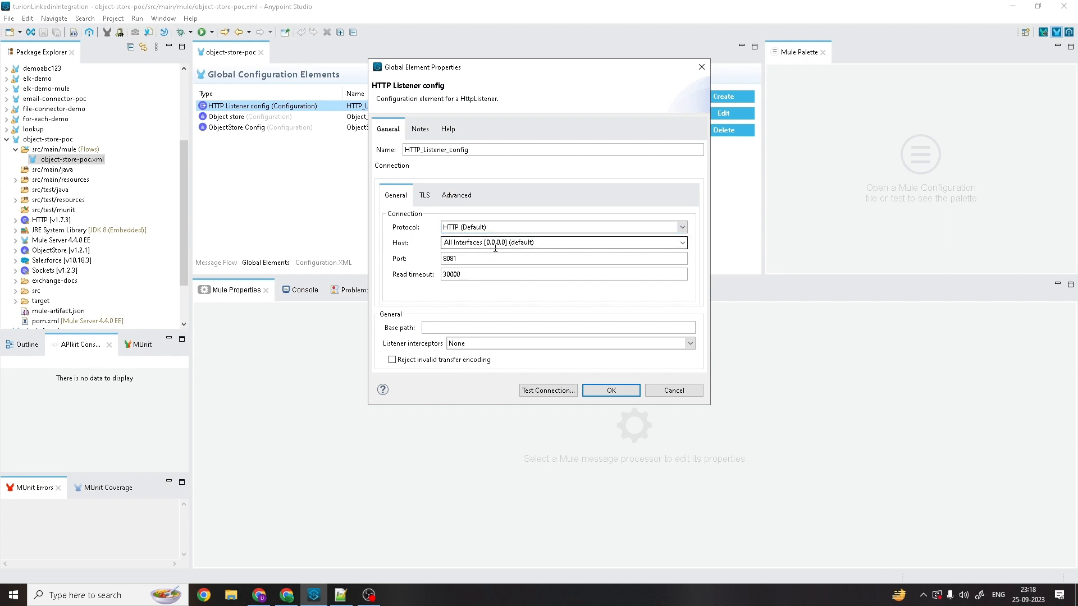
double_click(444, 259)
left_click_drag(472, 277, 436, 274)
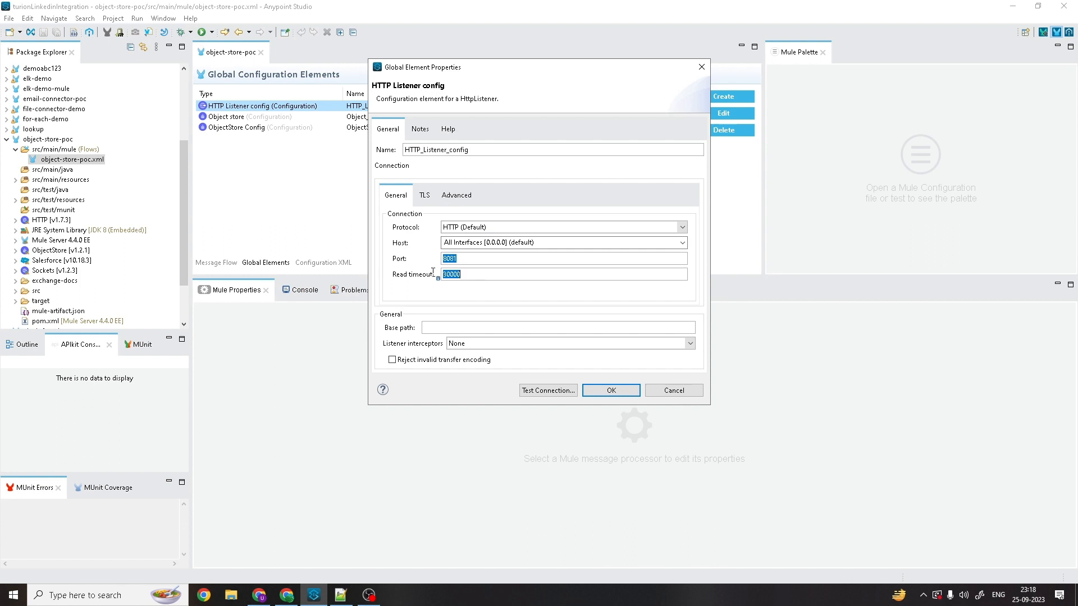
left_click(444, 275)
left_click(702, 67)
Step: Check the Listener paths of the store, retrieve and retrieve-all flows in the message flow view
left_click(214, 264)
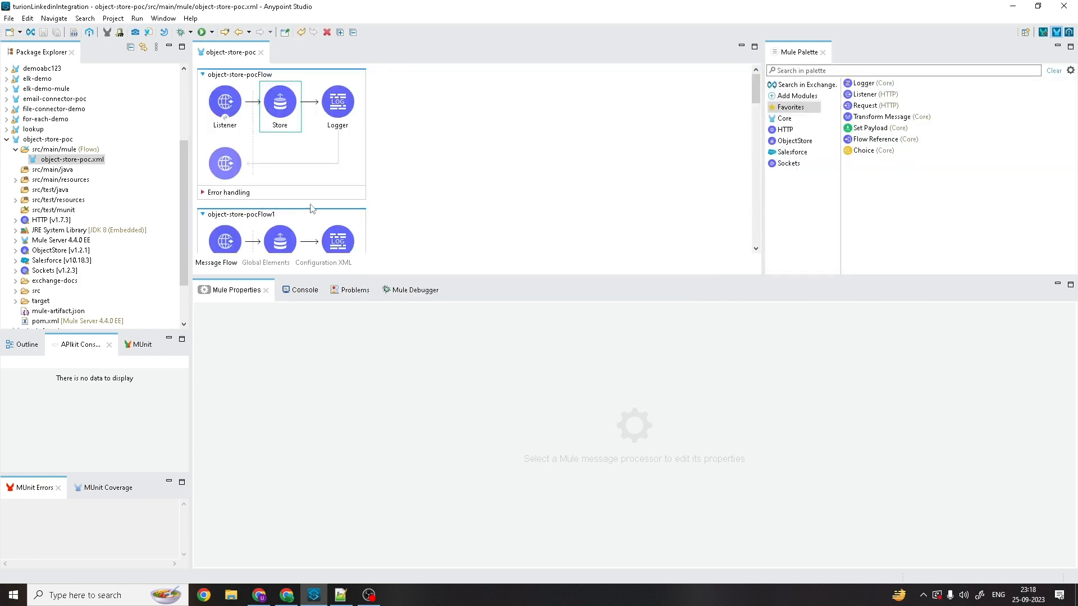
left_click(280, 103)
left_click(231, 133)
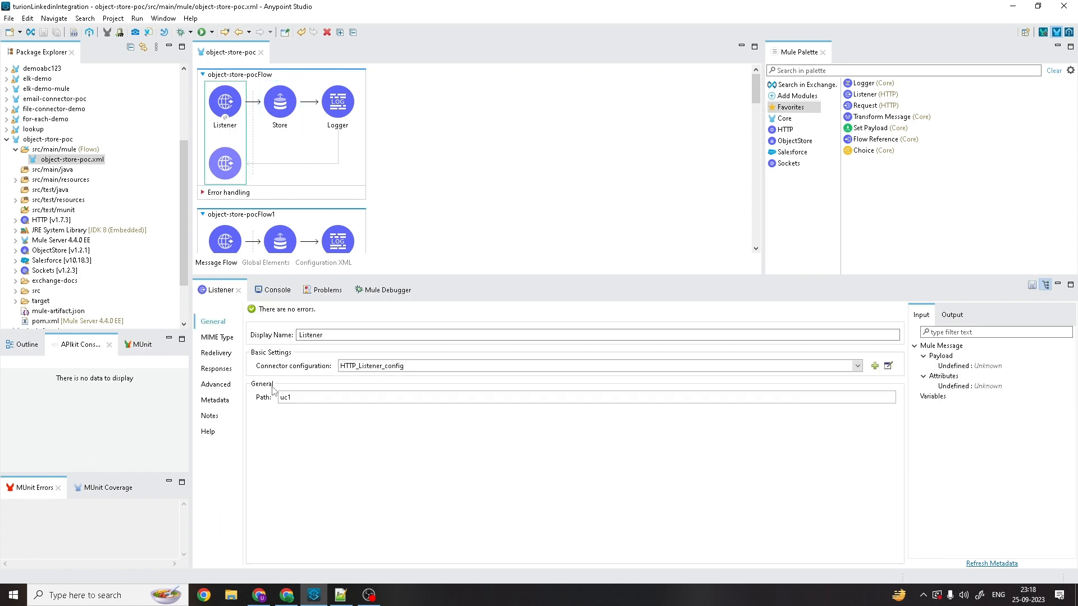
left_click_drag(294, 399, 276, 396)
scroll(212, 243, "down", 2)
left_click(213, 238)
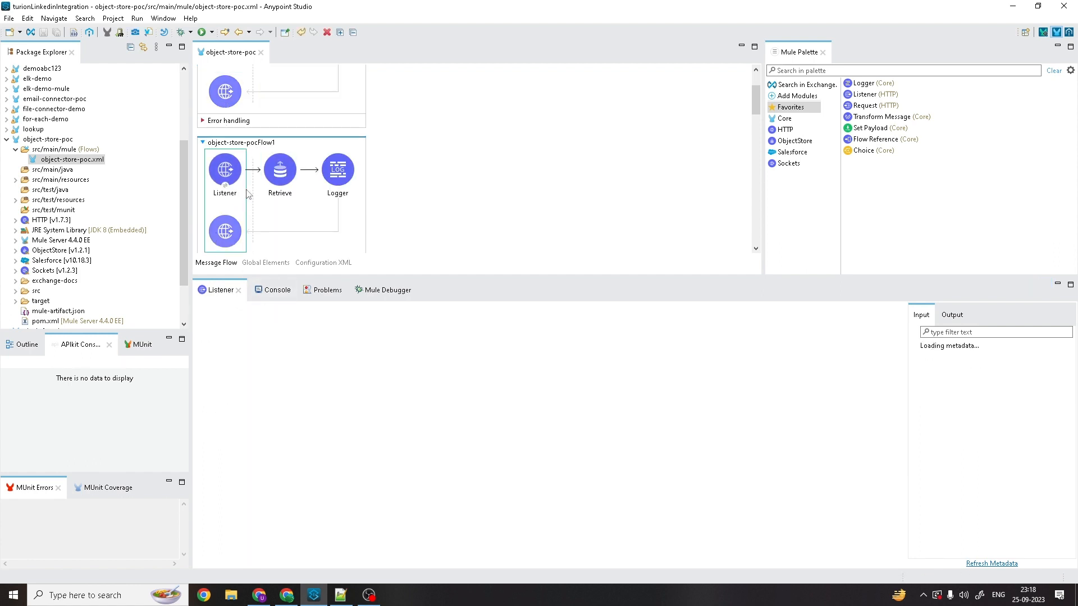
scroll(267, 210, "down", 2)
left_click(224, 247)
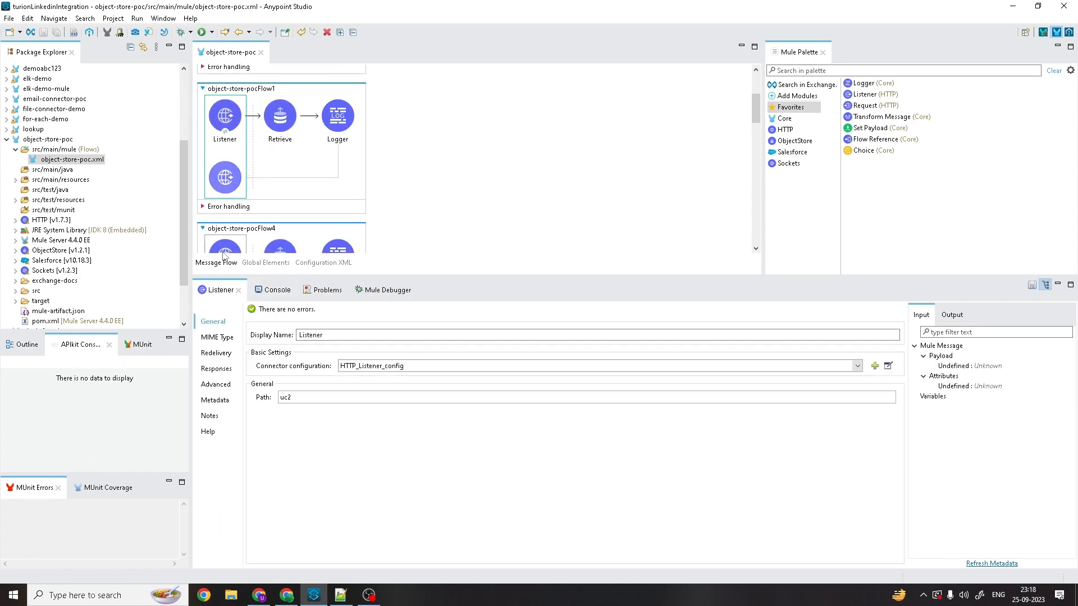
scroll(224, 247, "down", 2)
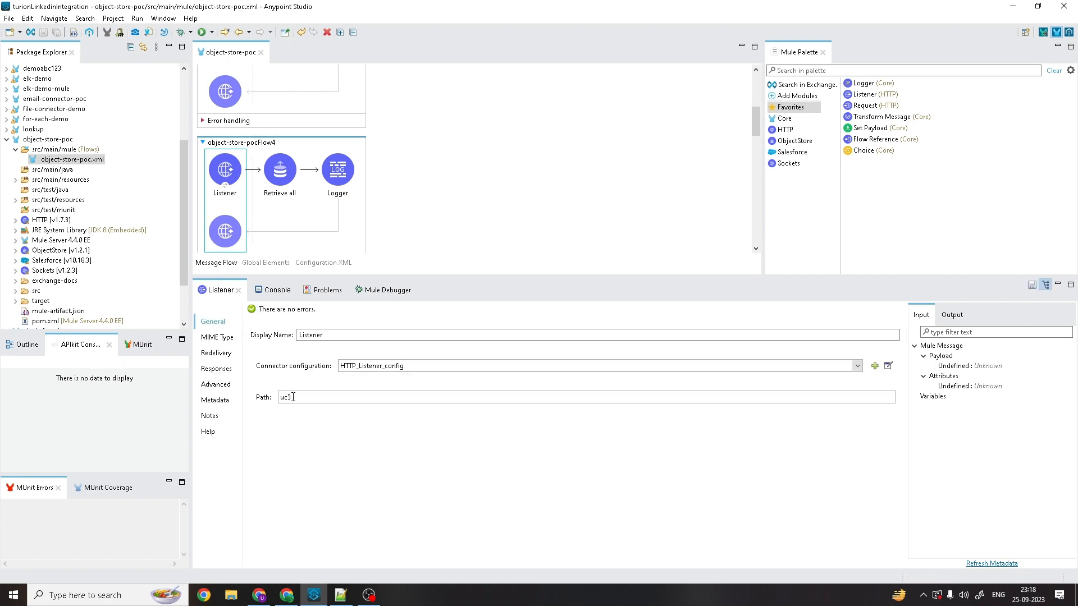
left_click_drag(292, 398, 275, 397)
Step: Examine the Scheduler, Retrieve all keys and Payload logger components in object-store-pocFlow3
scroll(289, 229, "down", 3)
scroll(289, 229, "up", 10)
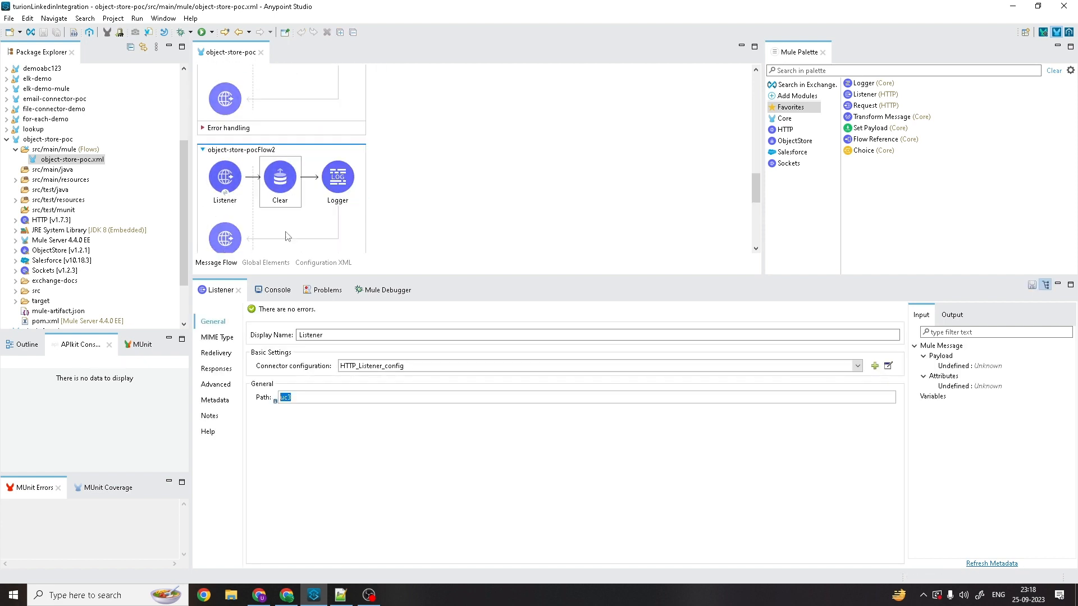
left_click(246, 205)
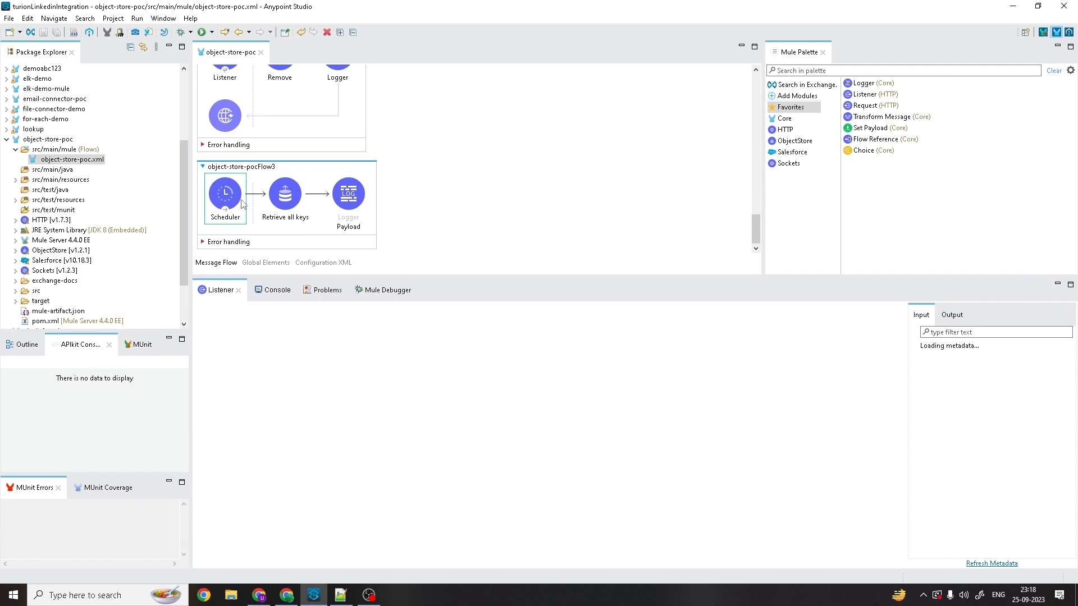
left_click(290, 205)
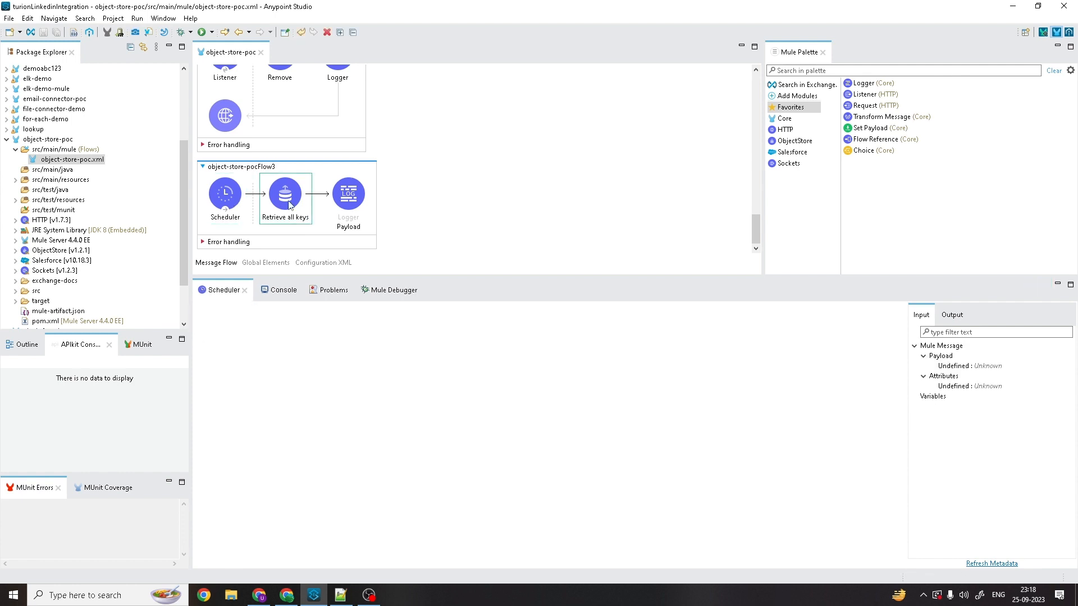
left_click(235, 165)
left_click(344, 220)
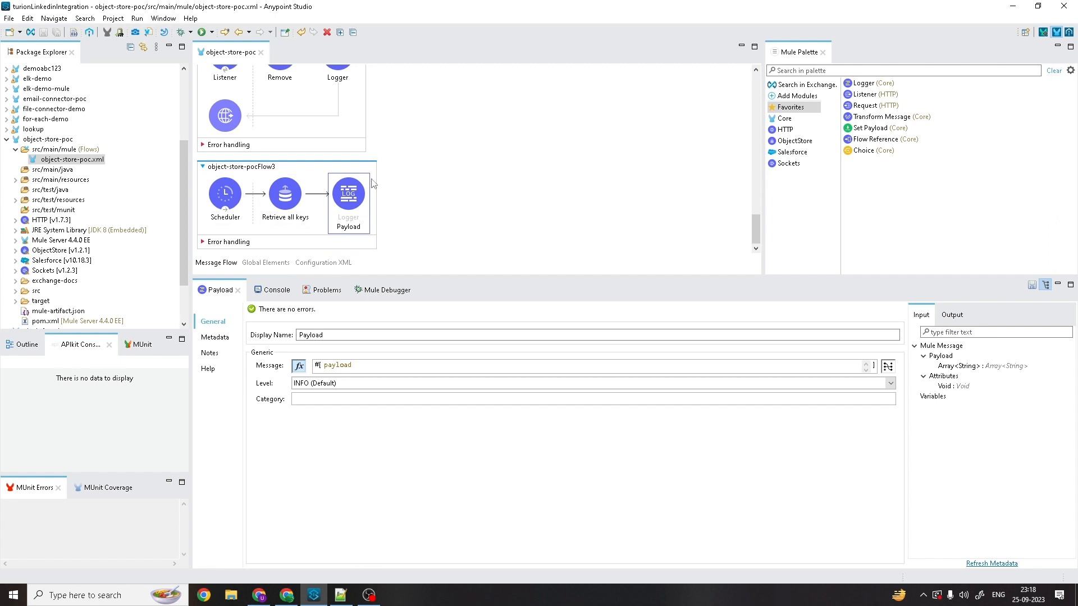
left_click(376, 203)
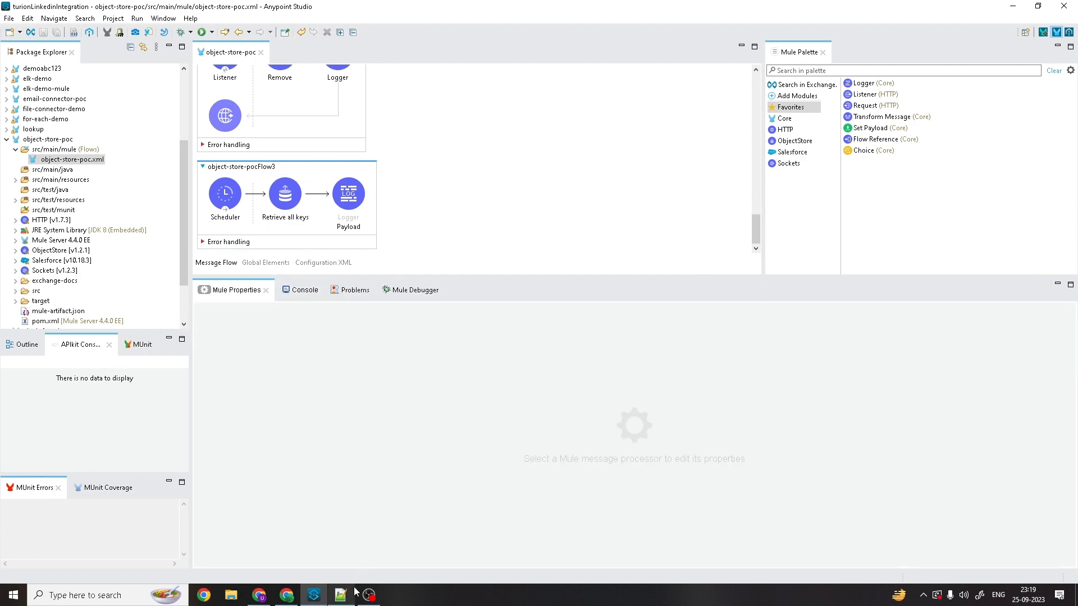
Step: Switch to Notepad++ and review the list of use cases uc1 to uc7 for the custom object store
left_click(344, 594)
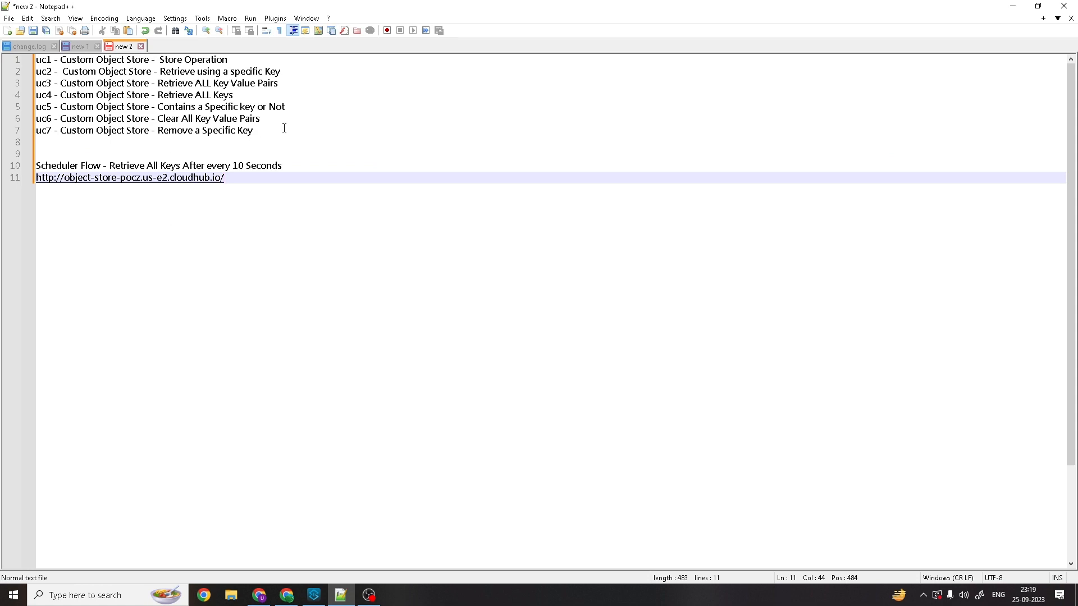
left_click_drag(284, 128, 6, 57)
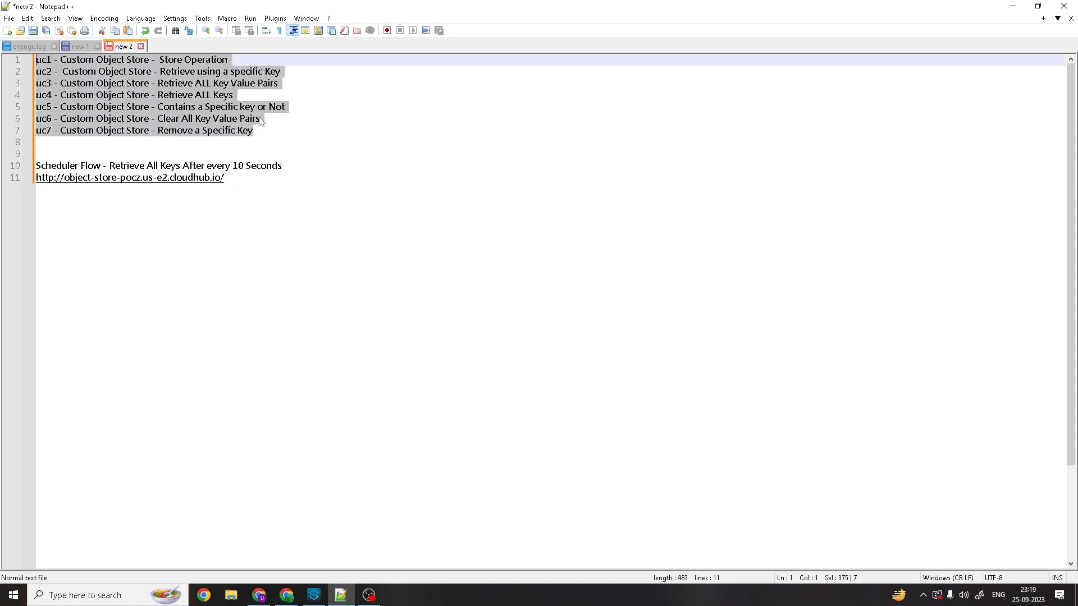
left_click(278, 129)
left_click_drag(277, 129, 22, 60)
left_click(277, 129)
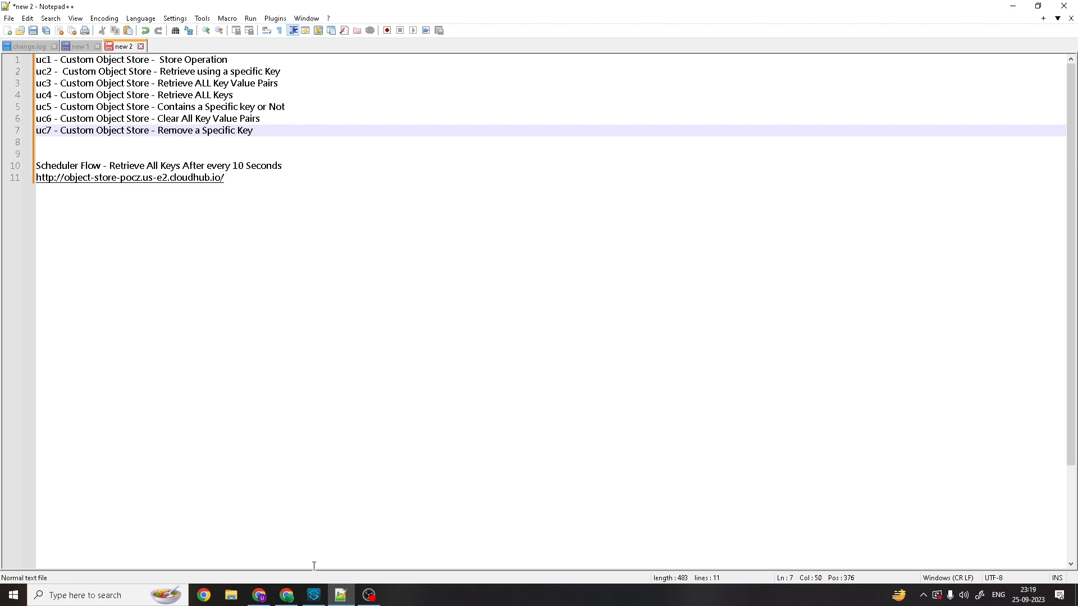
Step: Return to Anypoint Studio and start exporting the object-store-poc project as a Mule deployable archive, opening the save location chooser
left_click(314, 595)
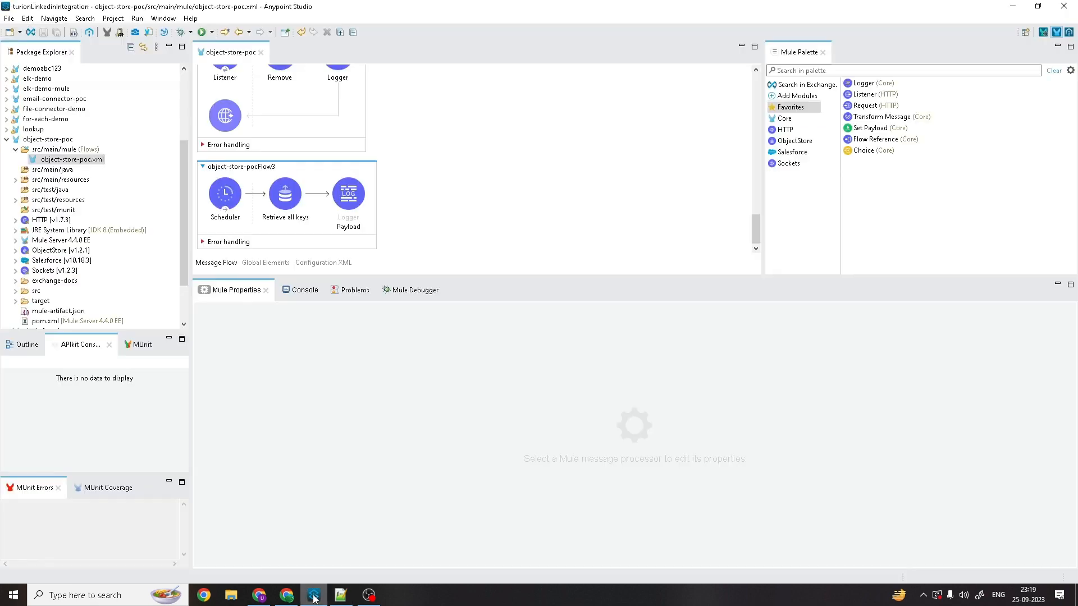
left_click(6, 140)
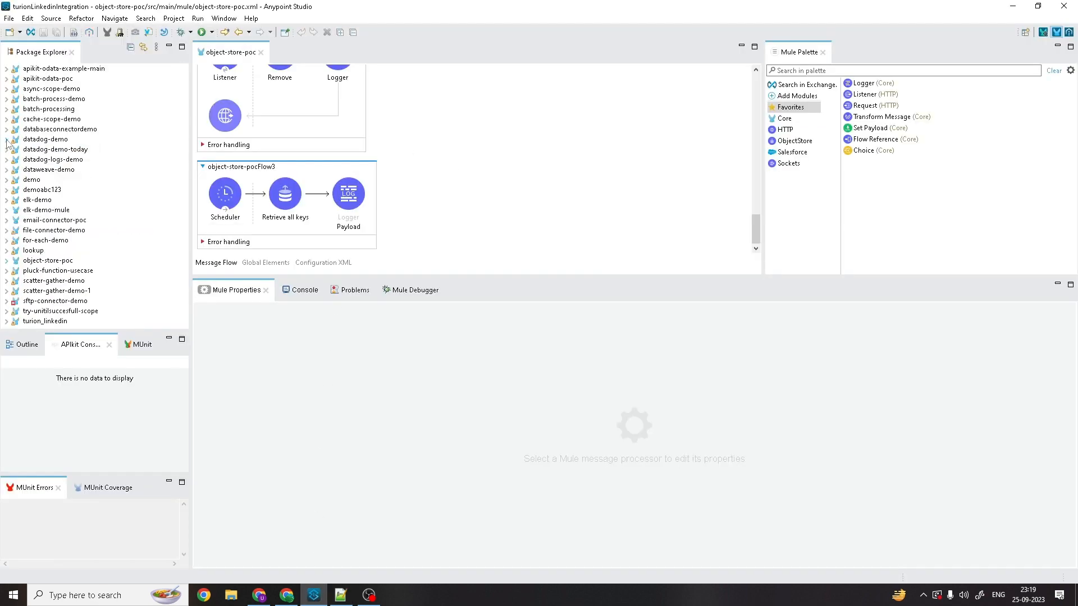
right_click(43, 266)
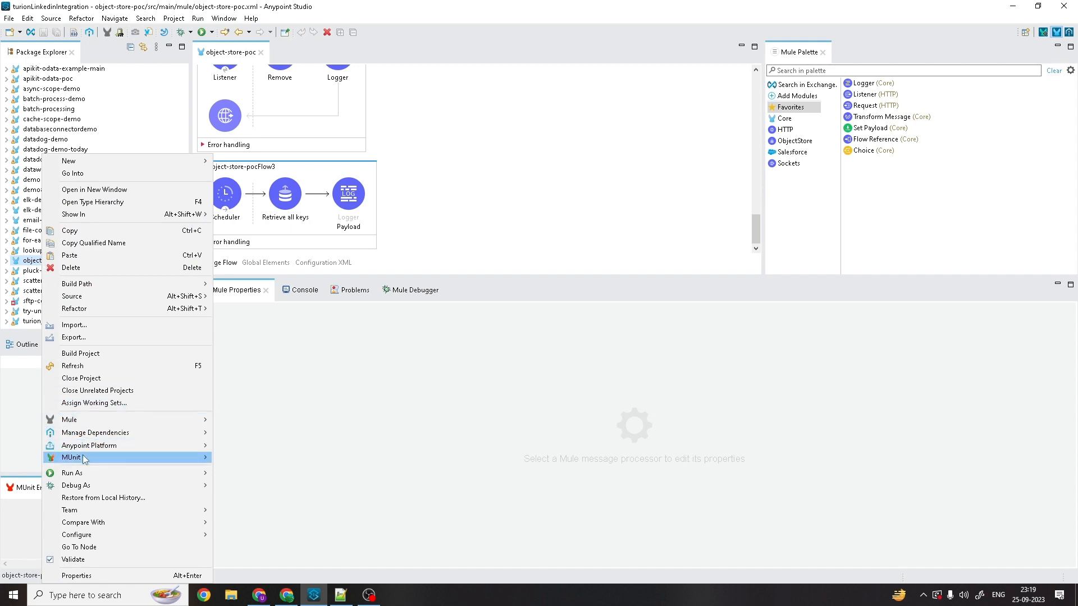
left_click(103, 338)
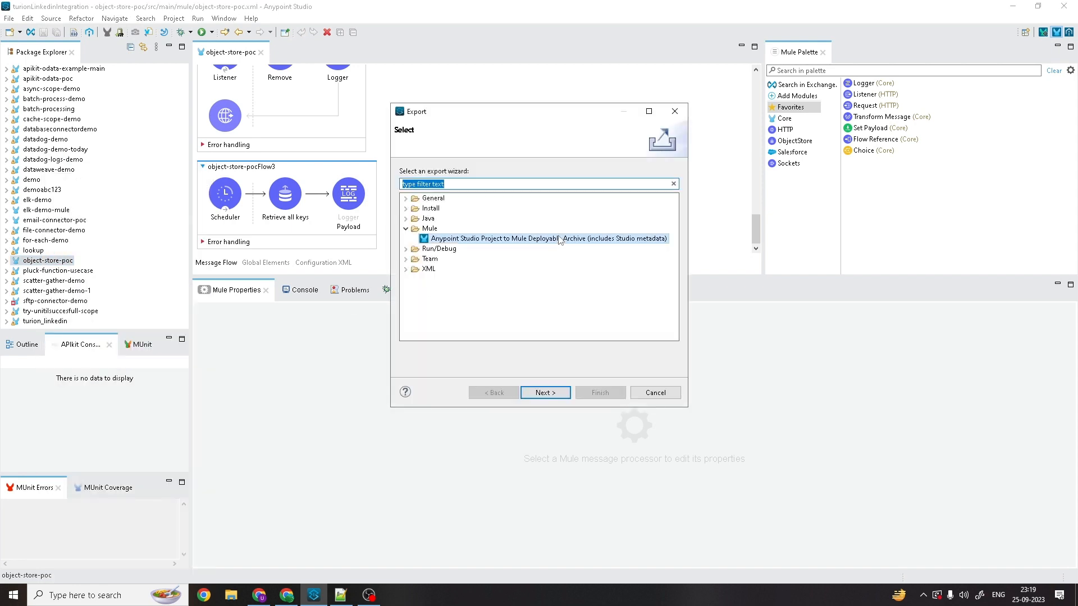
left_click(548, 393)
left_click(699, 181)
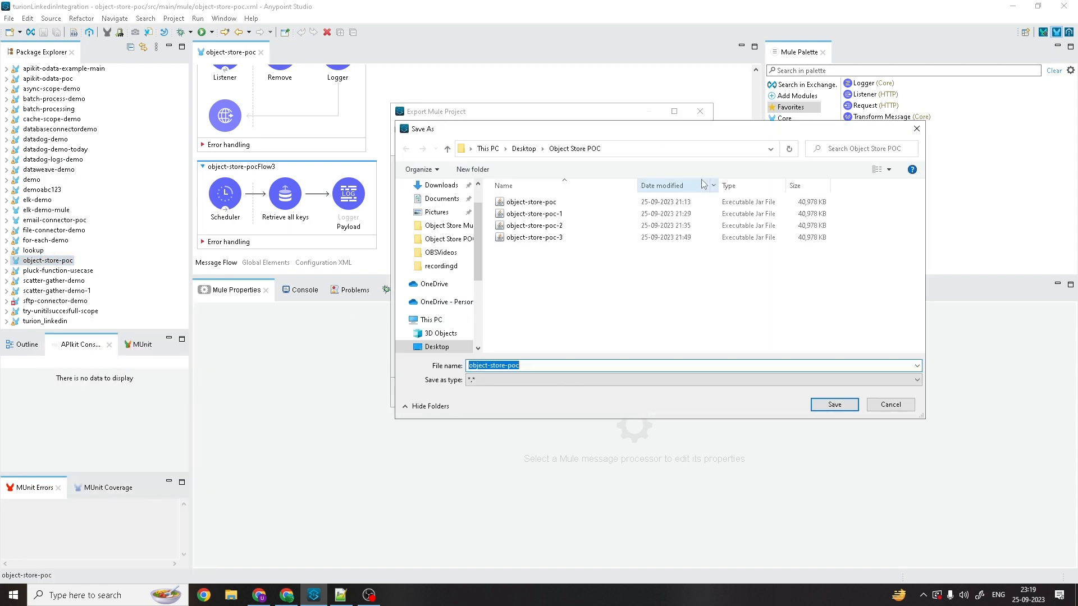
Step: Create a new folder named Object-Store-V2 on the Desktop for the exported archive
left_click(524, 148)
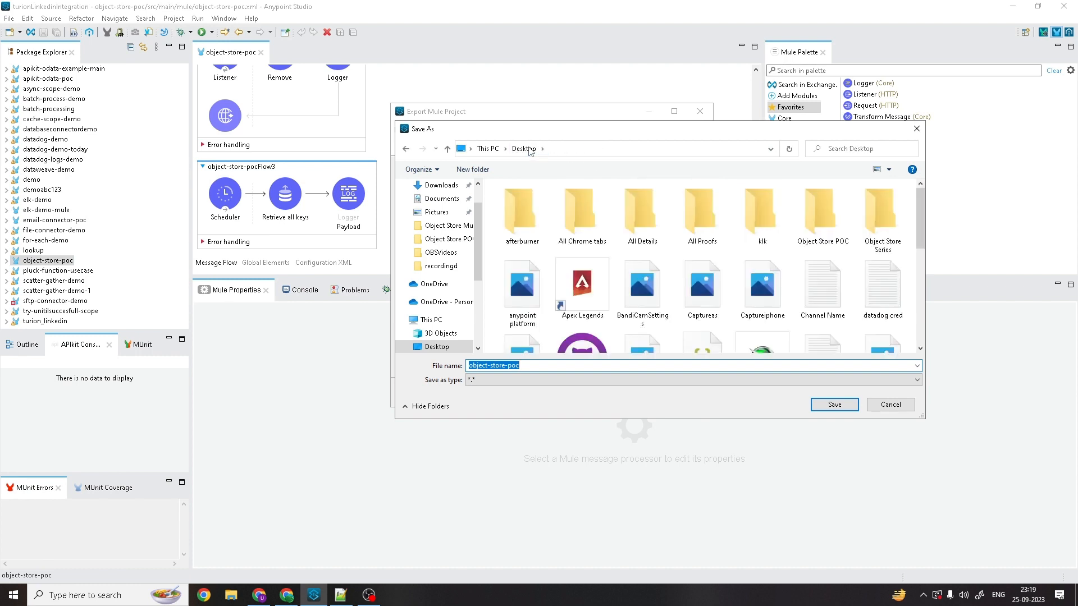
right_click(855, 289)
mouse_move(878, 441)
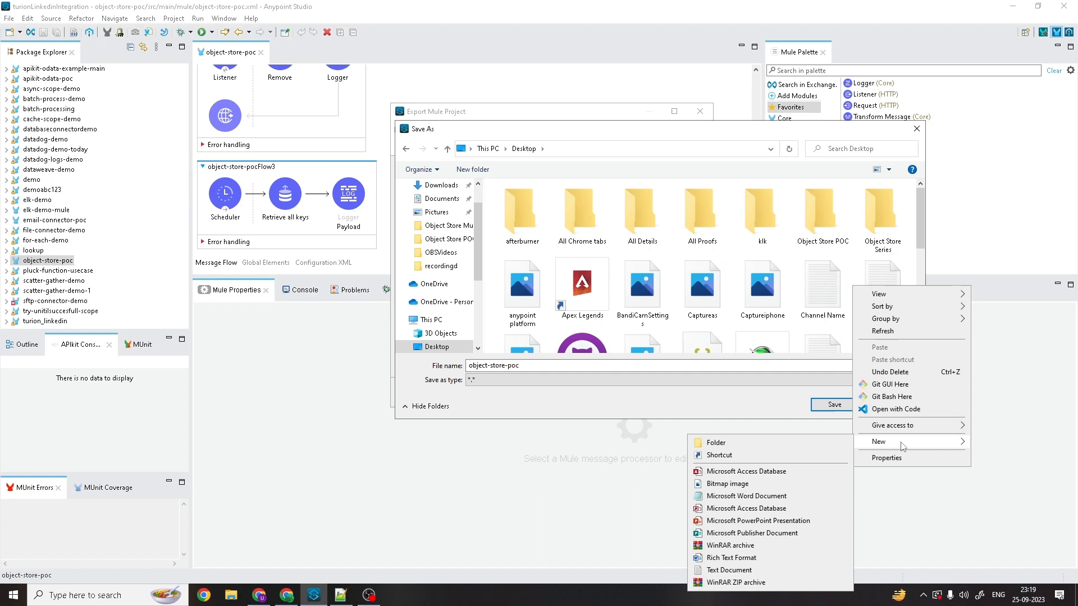
left_click(764, 445)
type("Object")
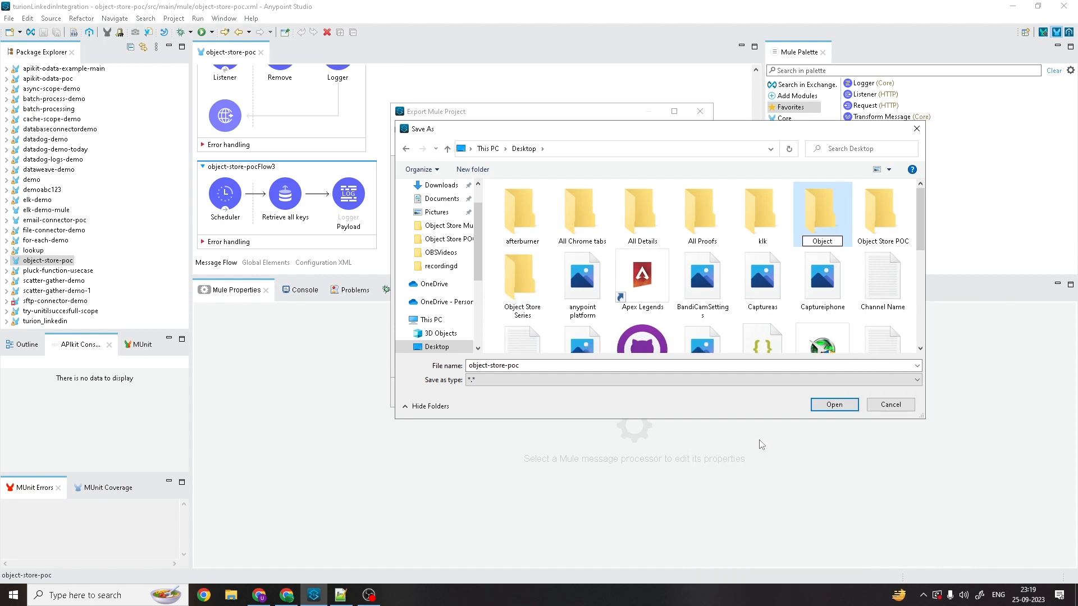
type("-Store-V2")
key("Return")
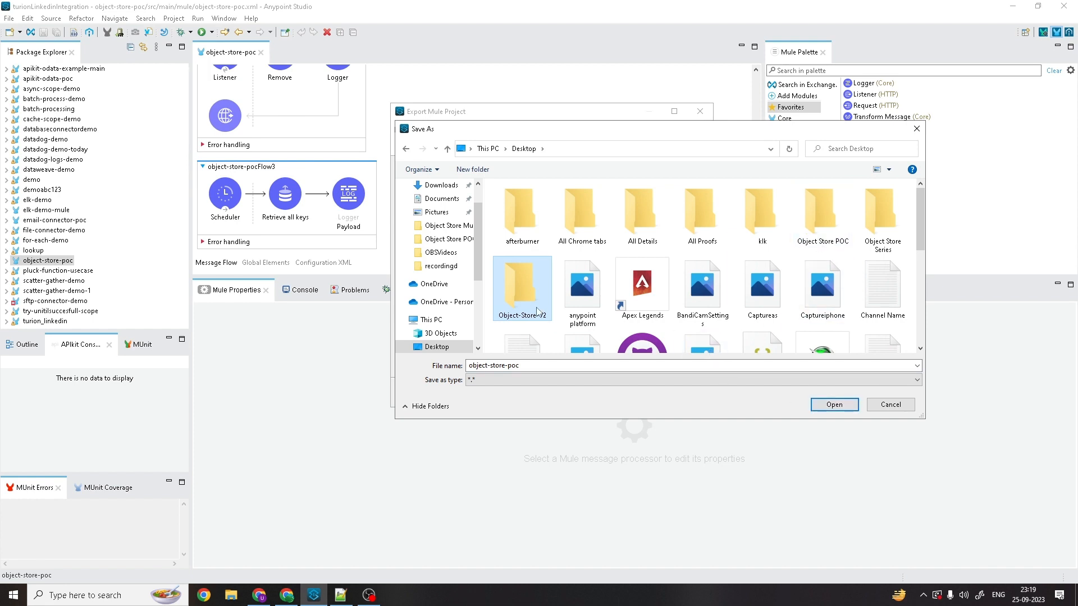
Step: Save the archive as object-store-poc in the Object-Store-V2 folder and finish the export with project sources, modules and dependencies included
double_click(537, 312)
left_click(834, 404)
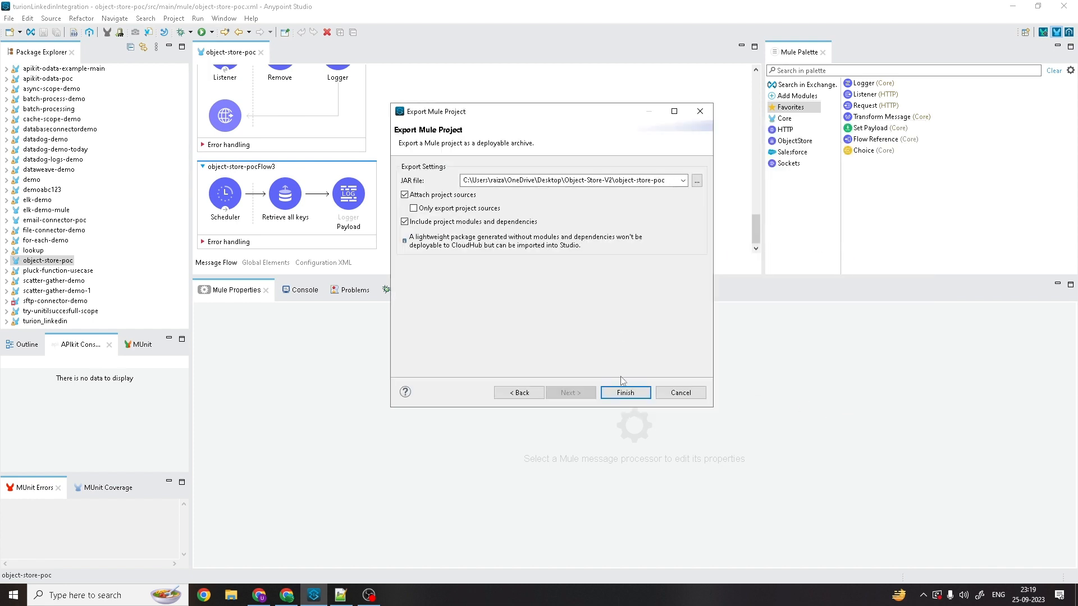
left_click(623, 391)
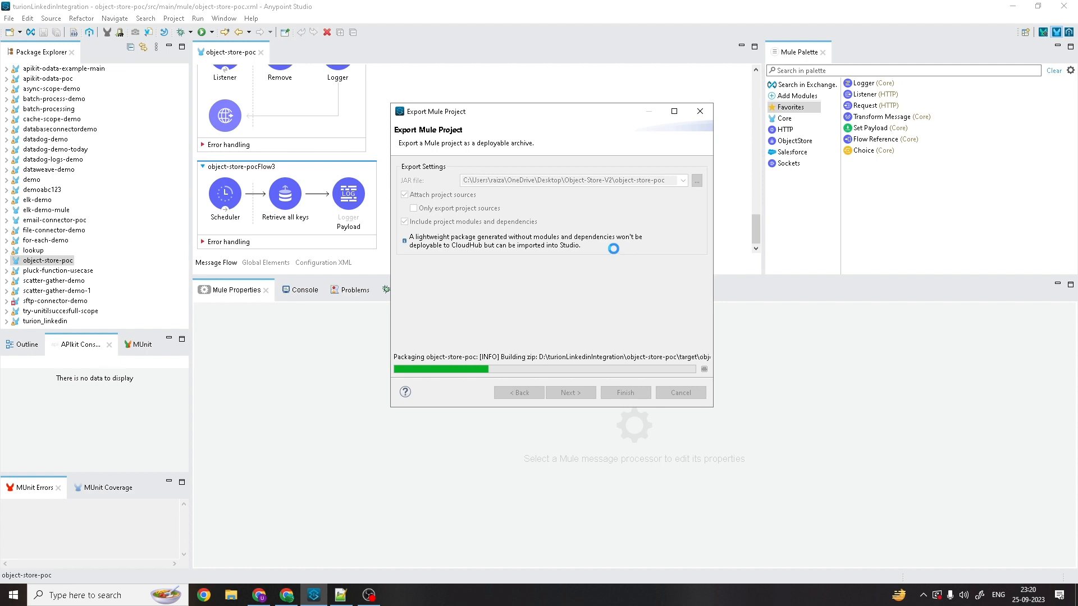
left_click(663, 265)
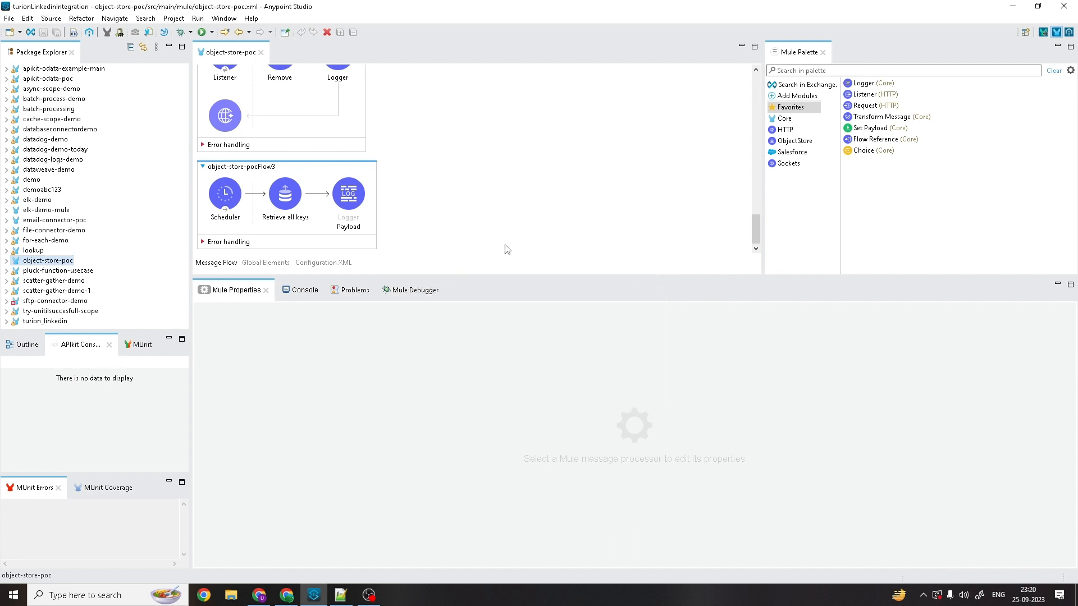
Step: Review the Object_store1 configuration used by the Store component in object-store-pocFlow, including its entry TTL and expiration interval
scroll(324, 222, "up", 8)
scroll(312, 209, "up", 10)
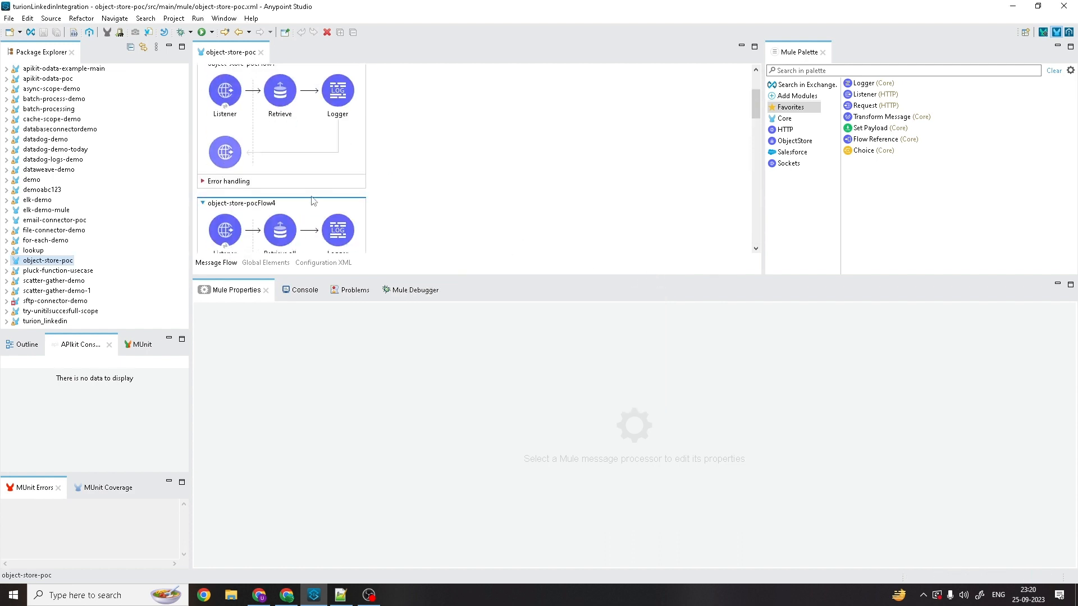
left_click(297, 120)
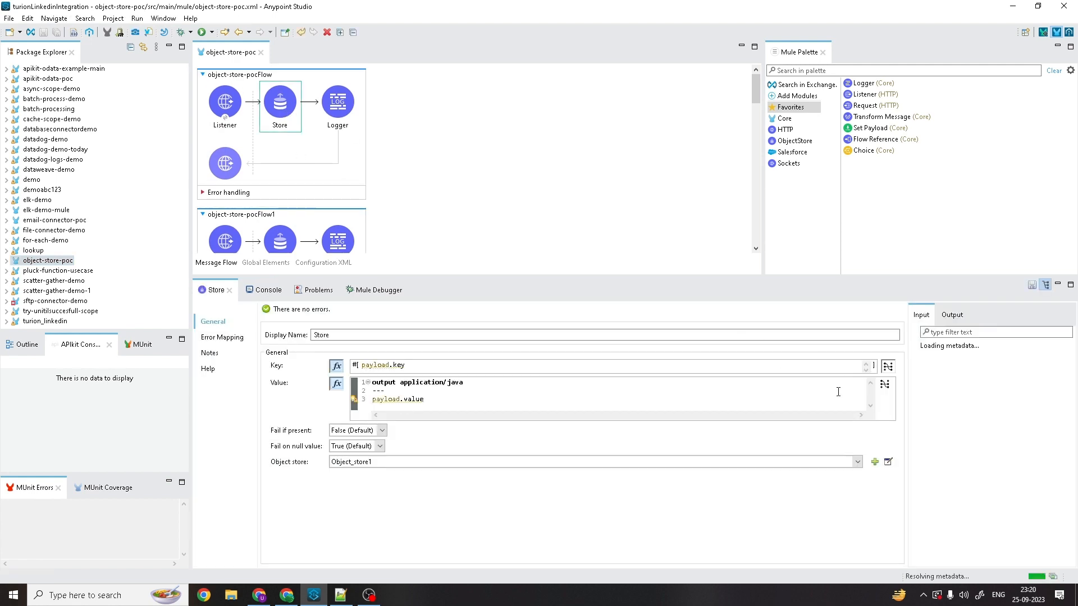
left_click(888, 461)
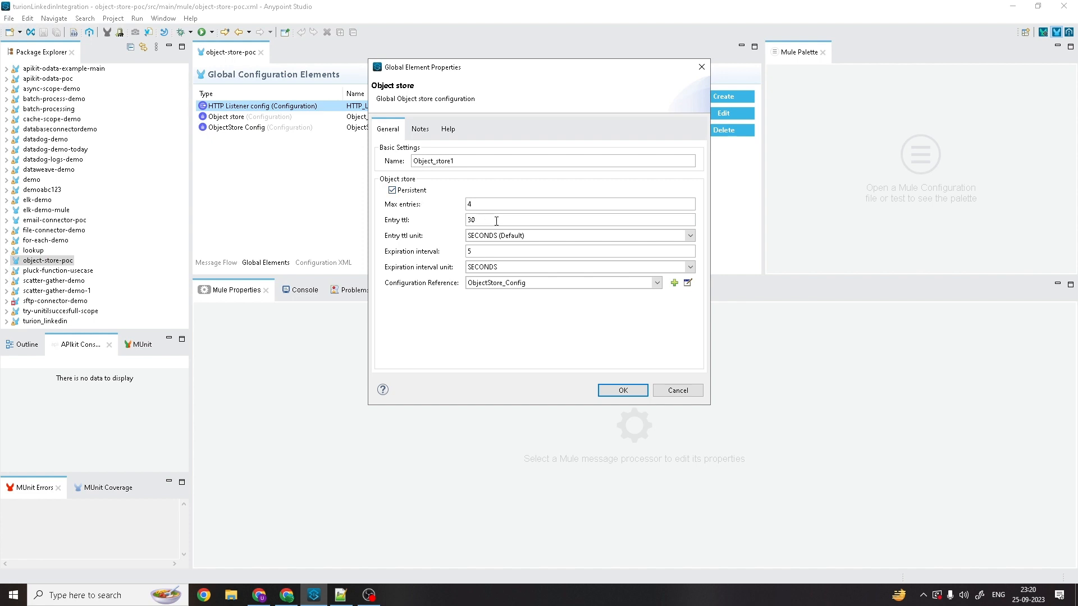
double_click(472, 220)
left_click(702, 67)
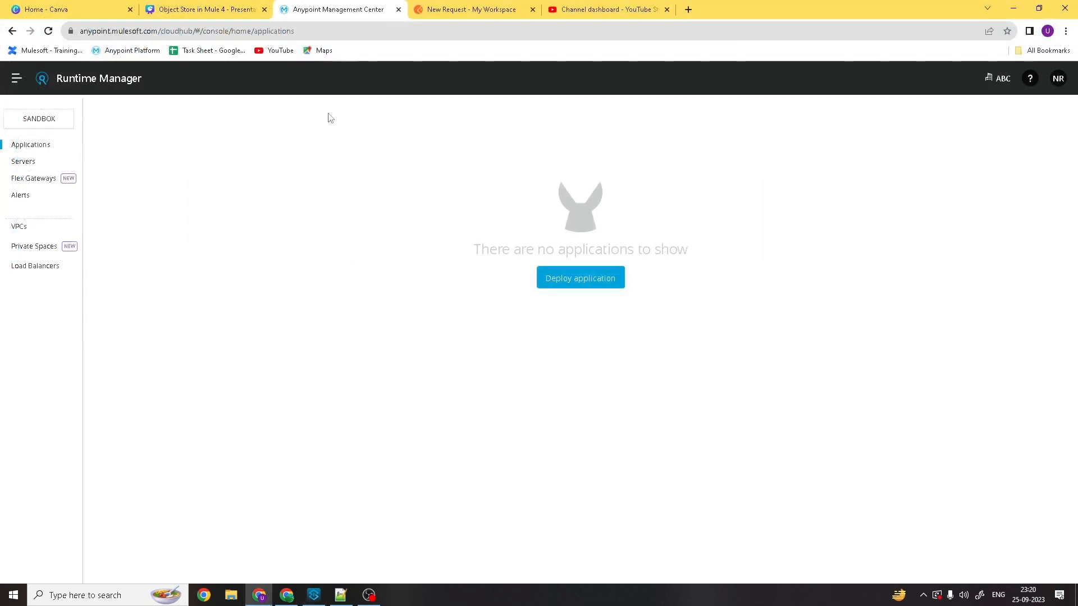
Step: Switch to Runtime Manager in Chrome and start a deployment named object-store-v2 with CloudHub as the deployment target
left_click(540, 284)
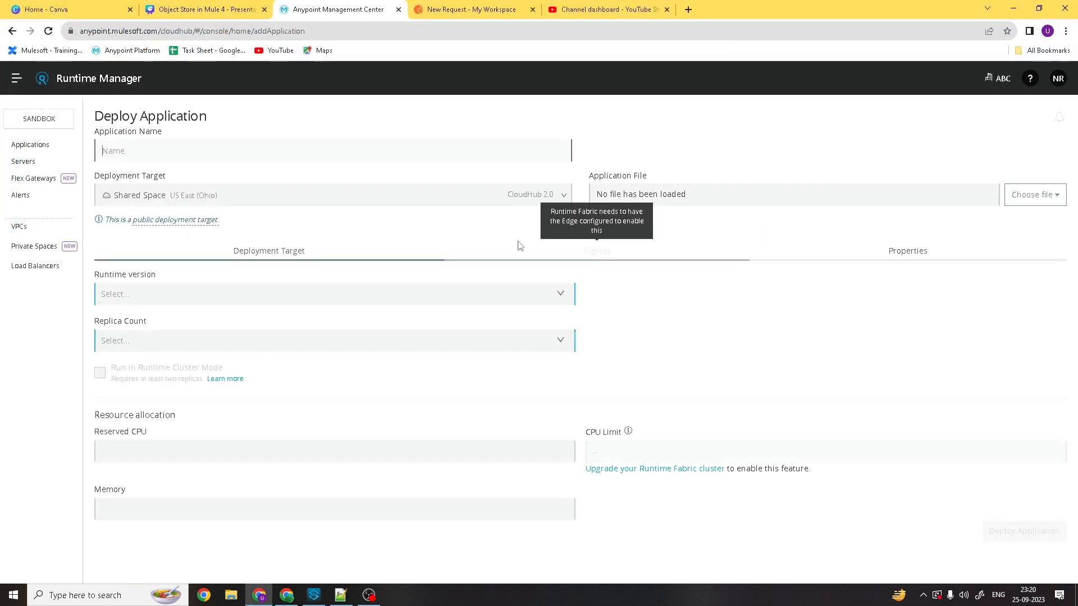
type("ob")
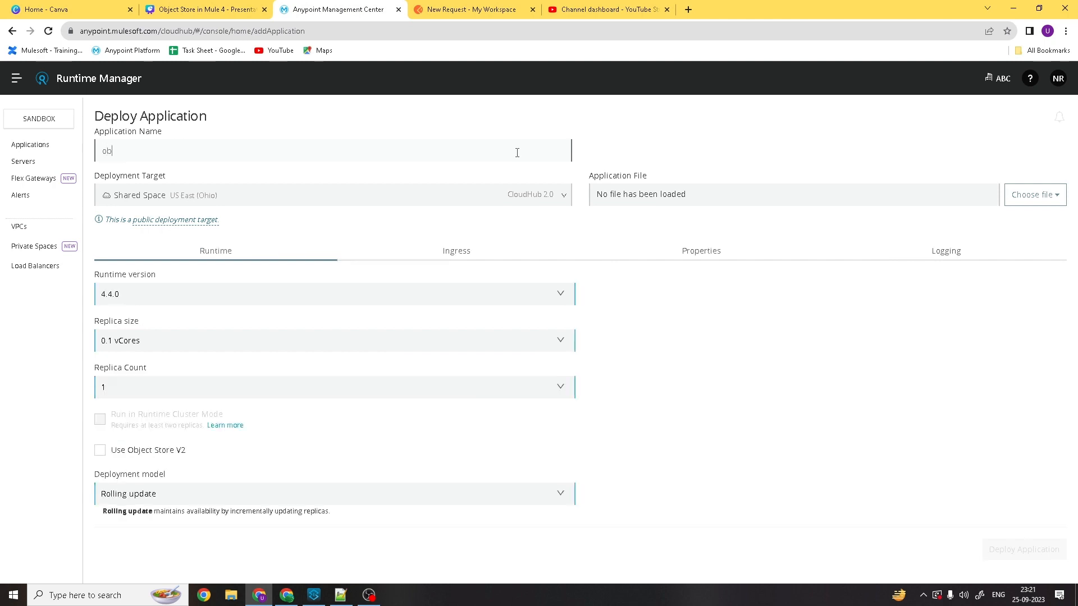
type("ject-store-v2")
left_click(525, 196)
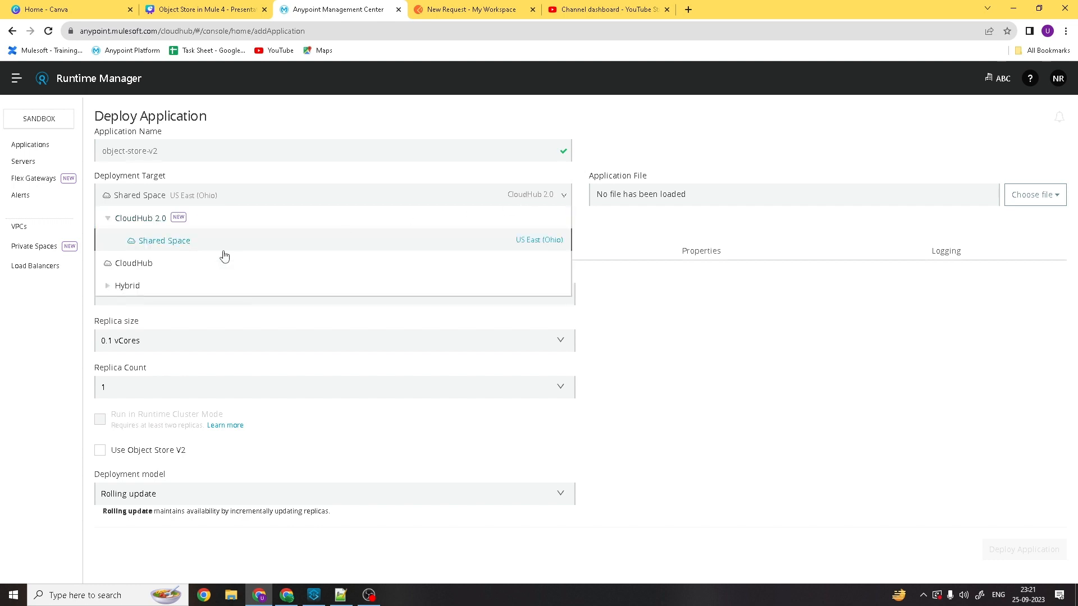
left_click(163, 265)
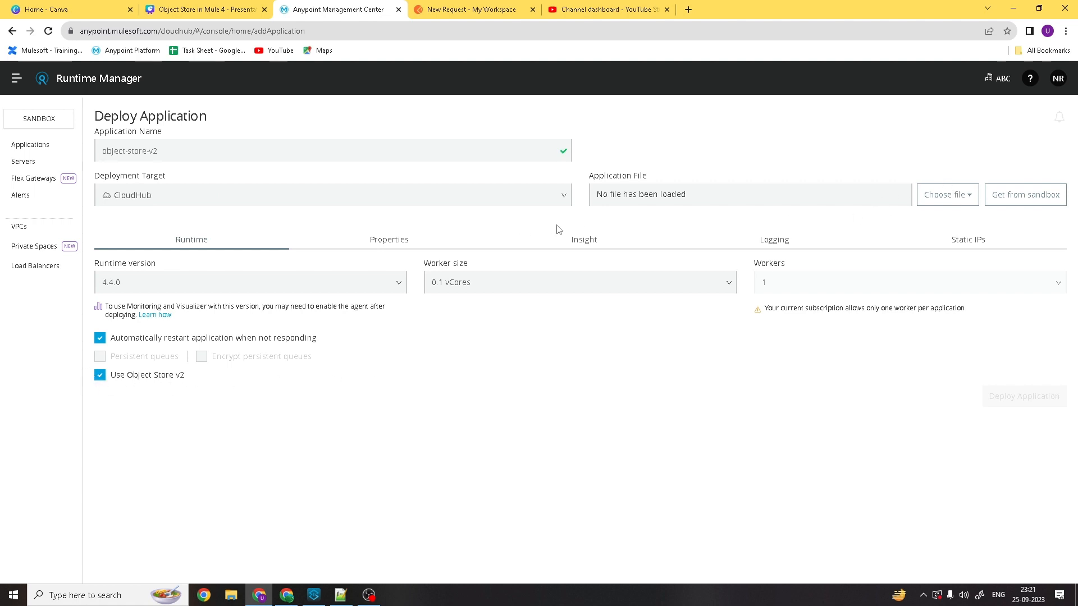
Step: Load object-store-poc.jar from the Desktop folder Object-Store-V2 as the application file and deploy the application
left_click(967, 203)
left_click(904, 241)
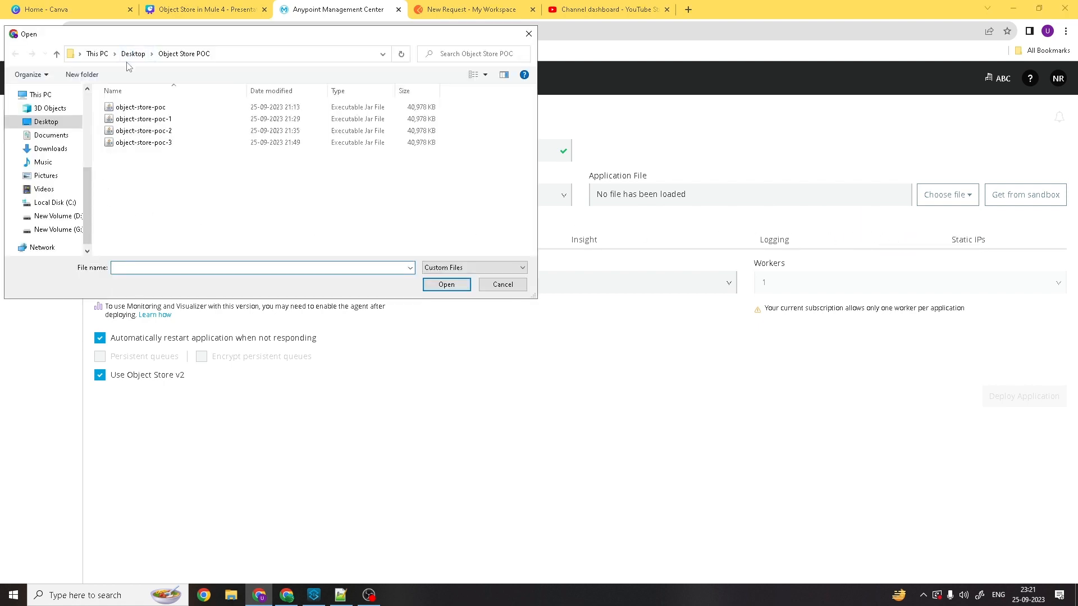
left_click(132, 54)
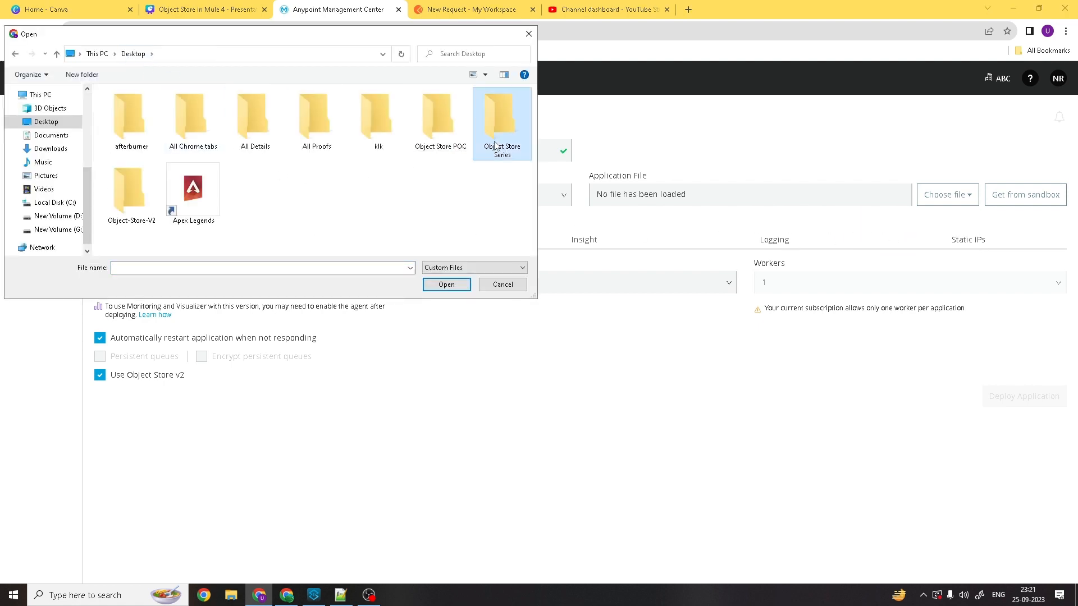
double_click(497, 135)
left_click(139, 54)
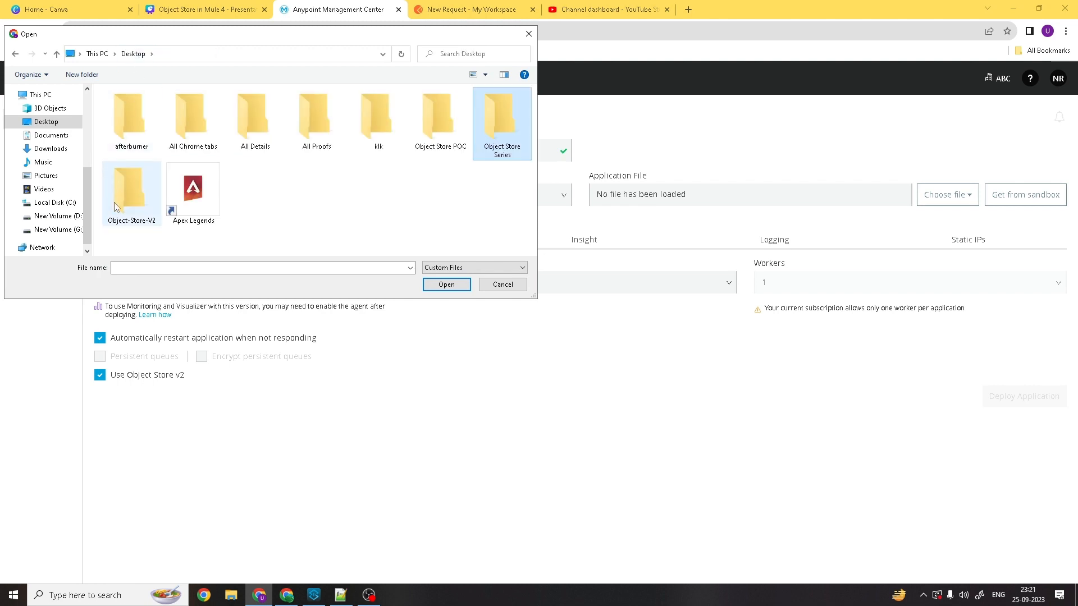
double_click(131, 190)
left_click(140, 108)
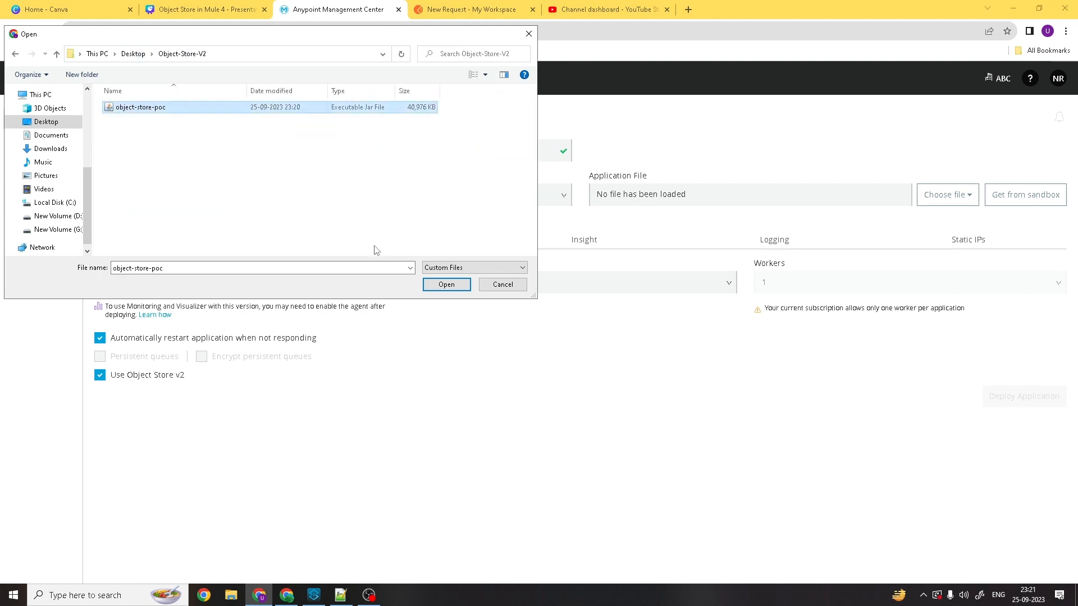
left_click(444, 285)
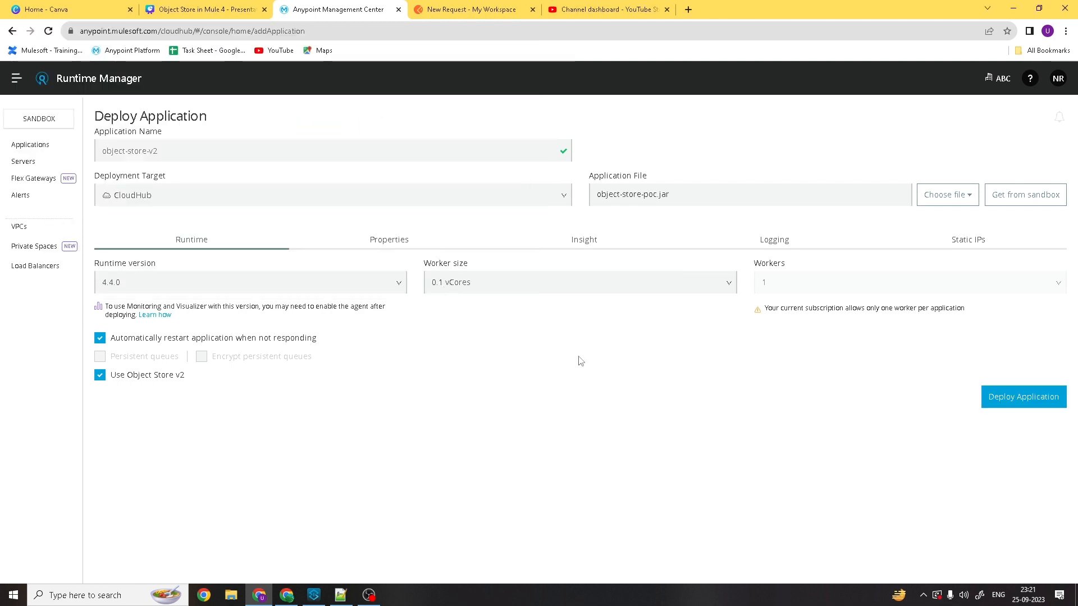
left_click(1022, 402)
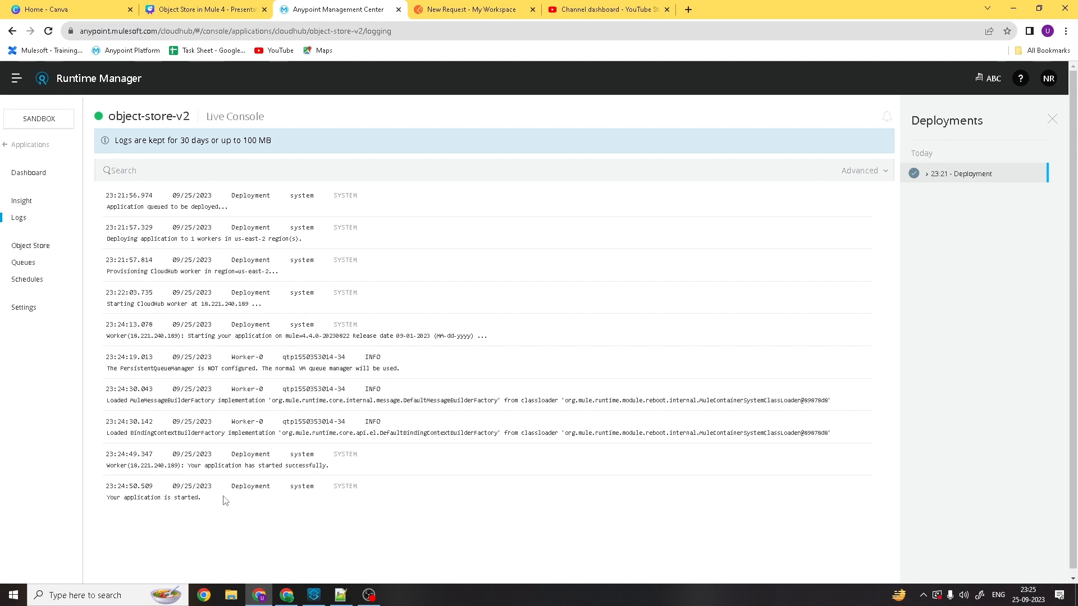
Step: Examine the object-store-v2 deployment log, its schedules and the partitions of _defaultPersistentObjectStore
left_click_drag(107, 498, 220, 512)
left_click(243, 507)
left_click(28, 281)
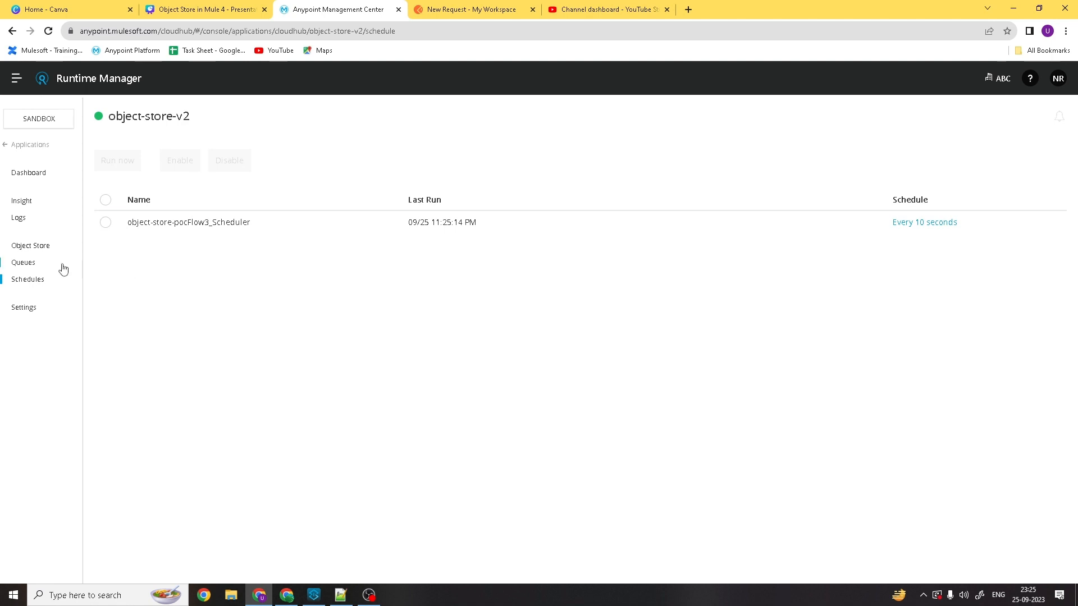
left_click(46, 249)
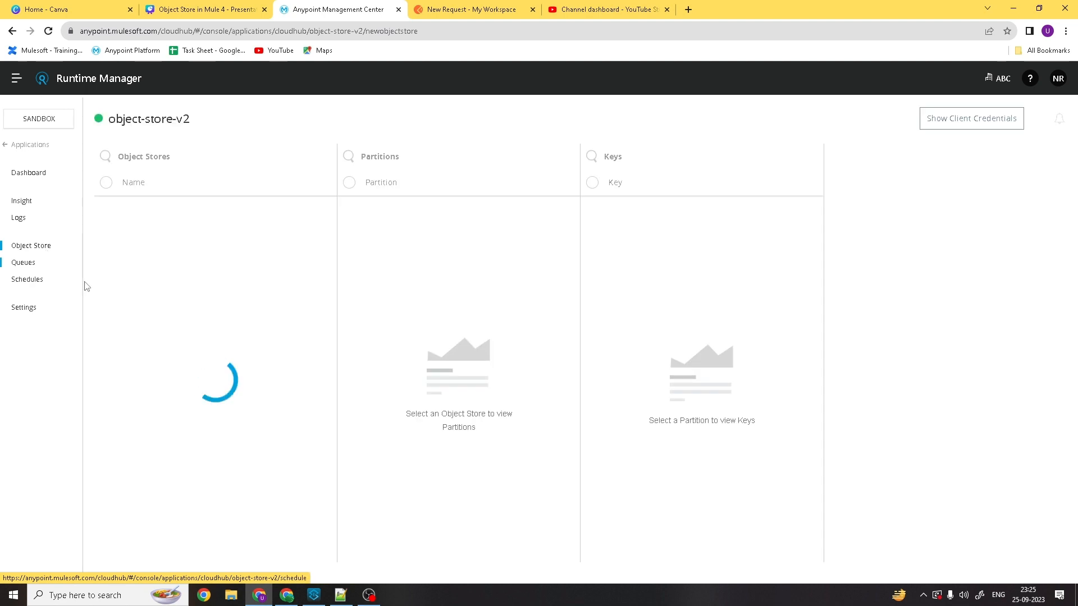
left_click(114, 216)
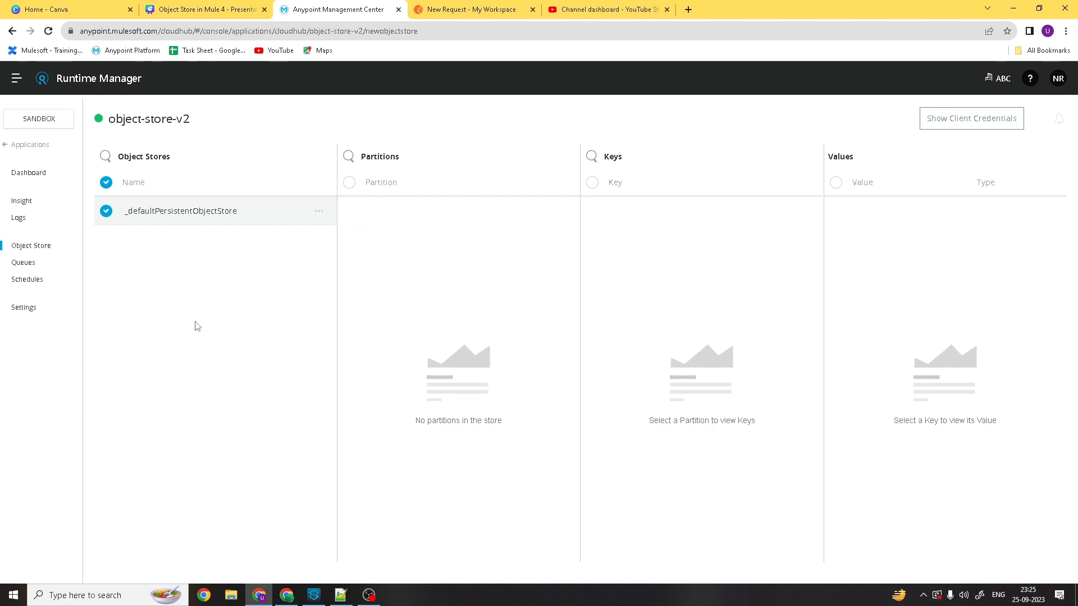
Step: Switch to Notepad++ and check which operation use case uc1 covers
left_click(341, 595)
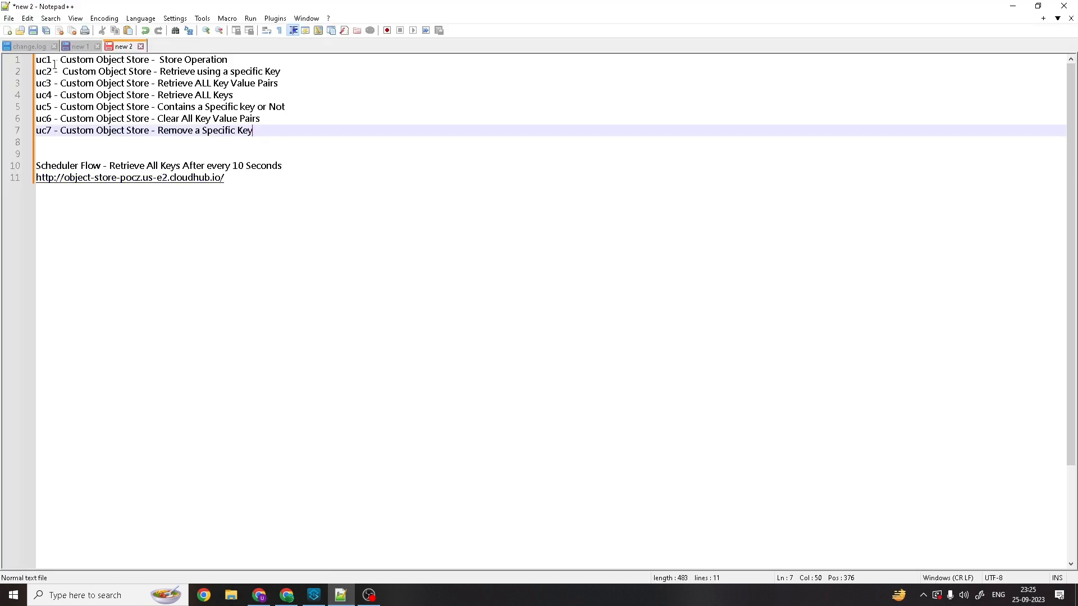
left_click_drag(160, 62, 229, 62)
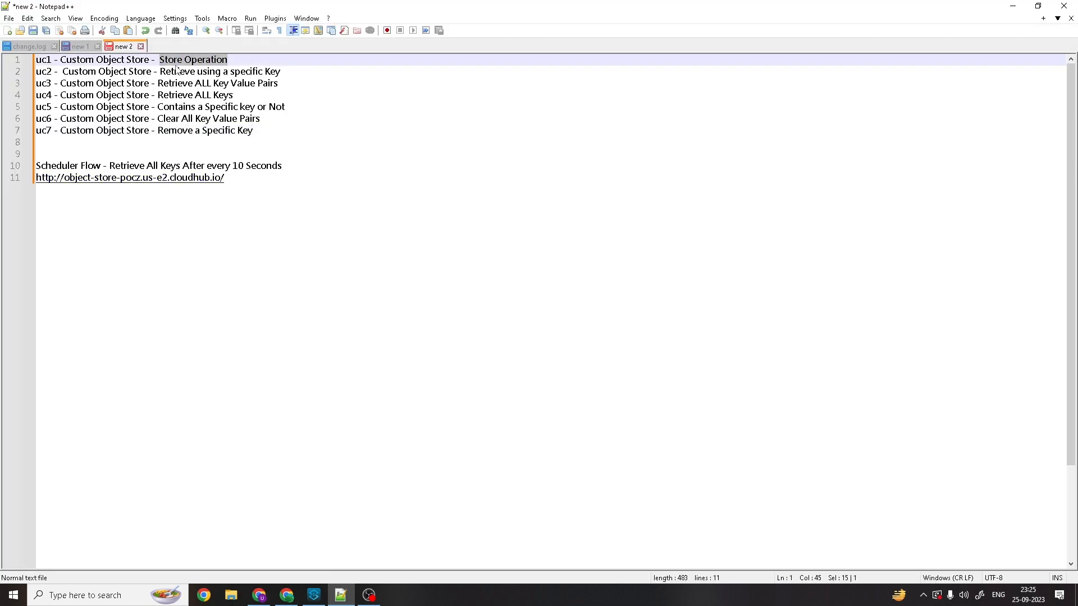
left_click(174, 70)
left_click_drag(52, 63, 36, 62)
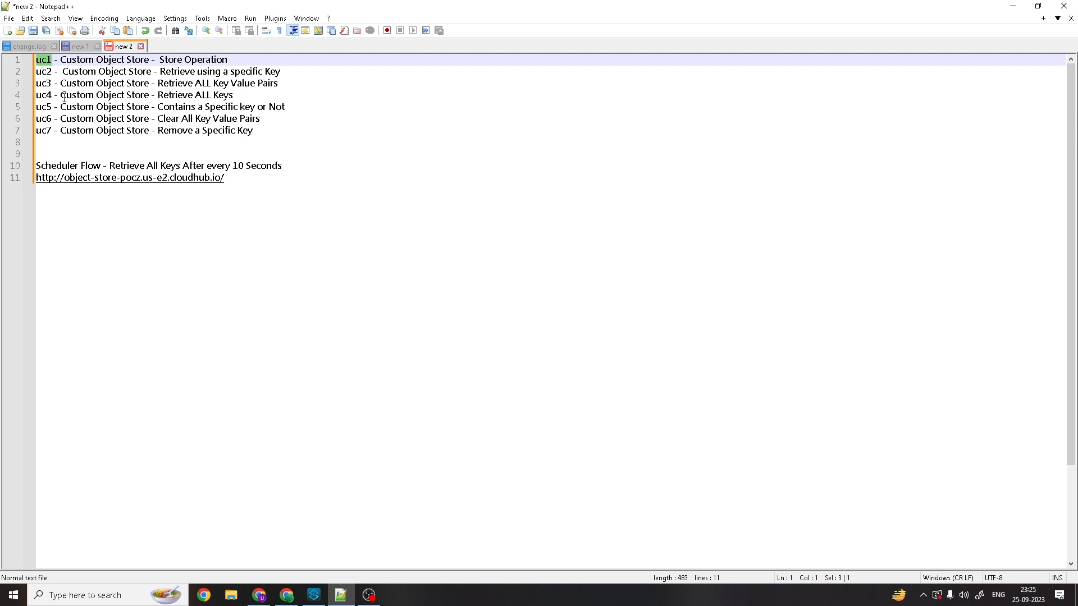
Step: Switch to the Postman request in Chrome and set the JSON body to key "key1" and value "value1"
left_click(260, 593)
left_click(471, 10)
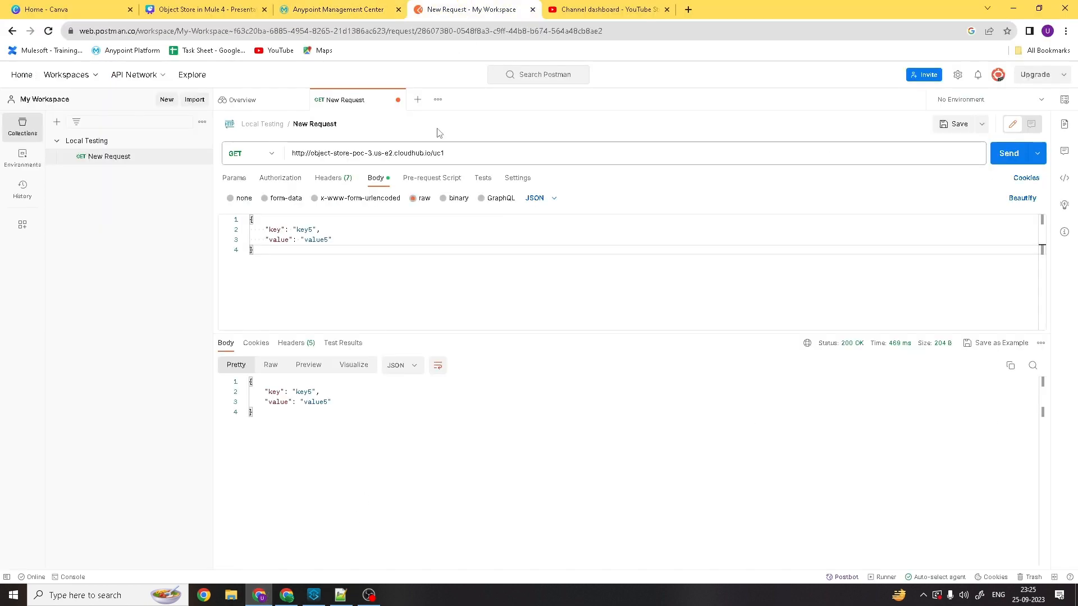
double_click(314, 229)
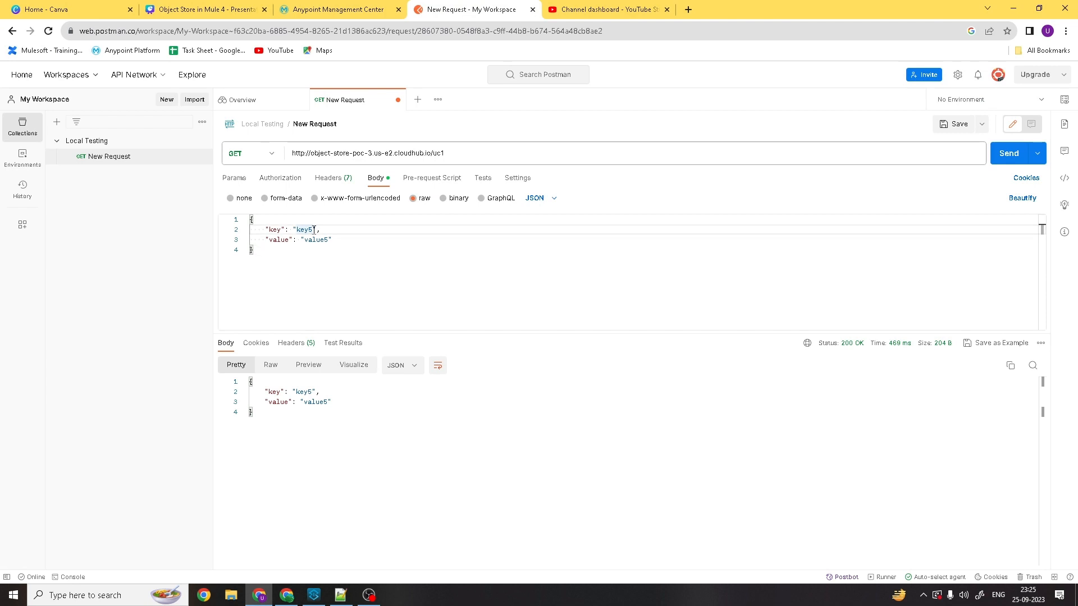
type("key")
key("Down")
key("Right")
key("Right")
key("Right")
key("Right")
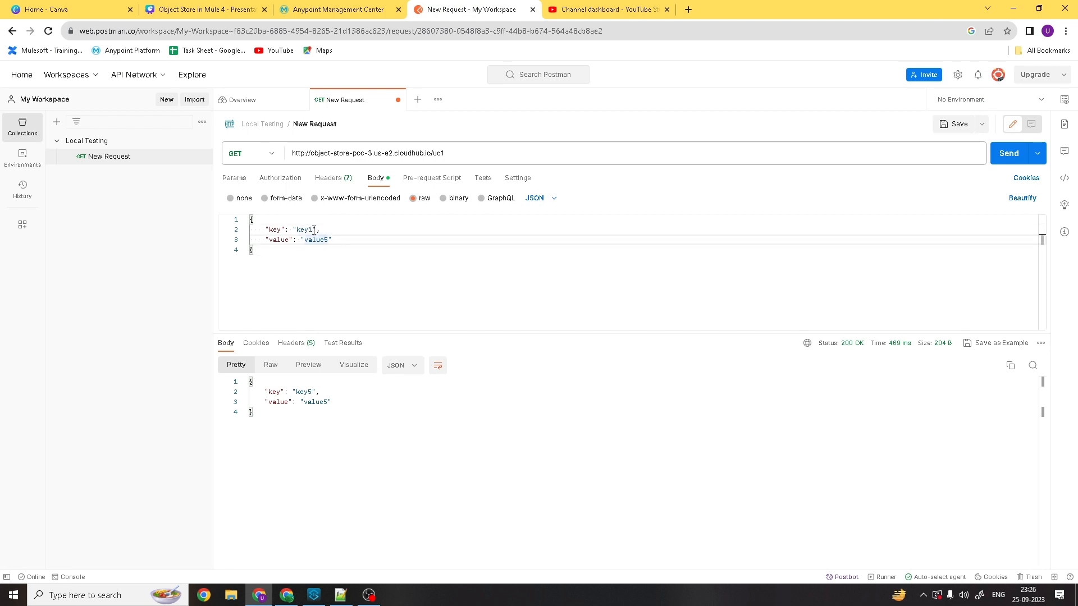
key("BackSpace")
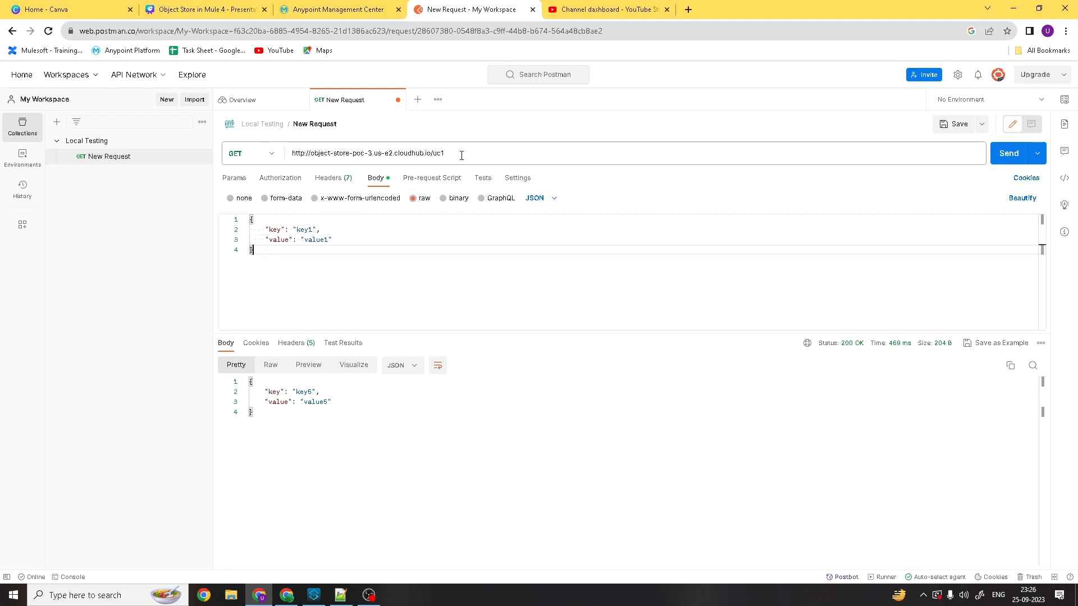
Step: Copy the app URL from the object-store-v2 application settings in Runtime Manager for the Postman request
left_click(461, 153)
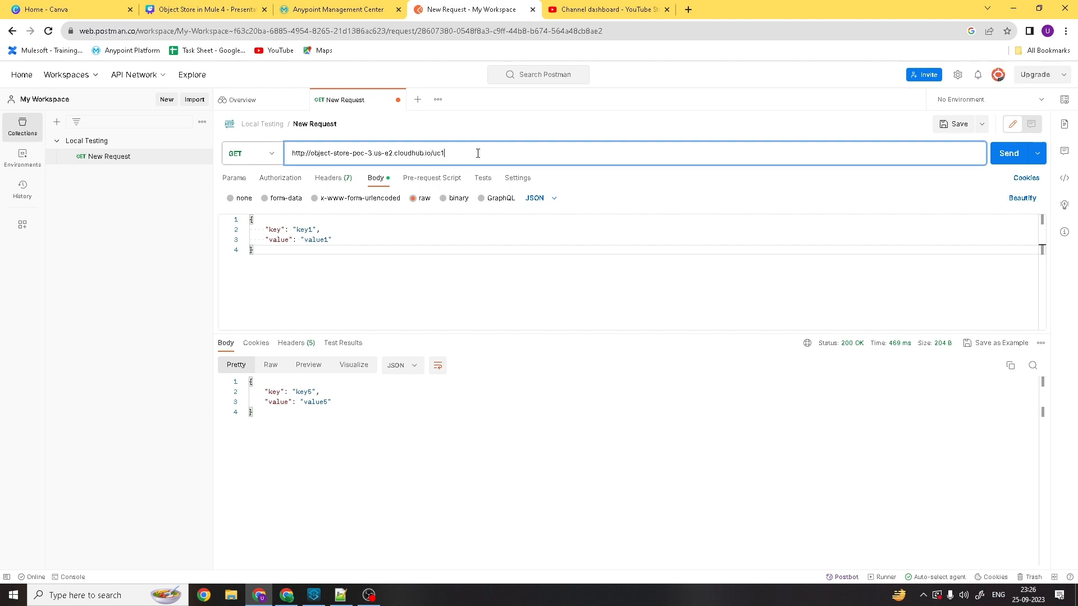
left_click(326, 7)
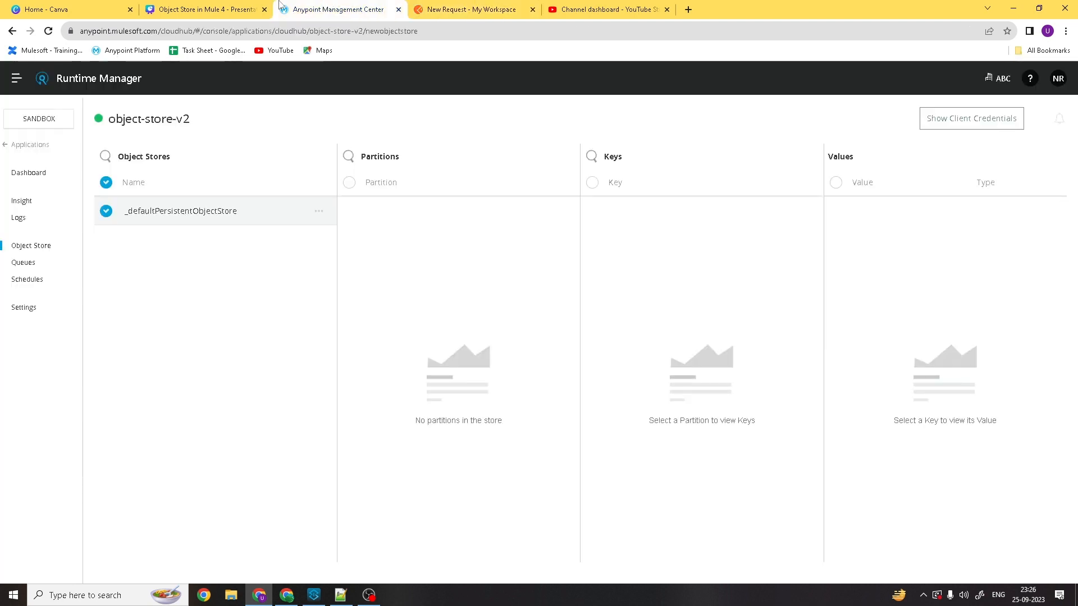
left_click(22, 308)
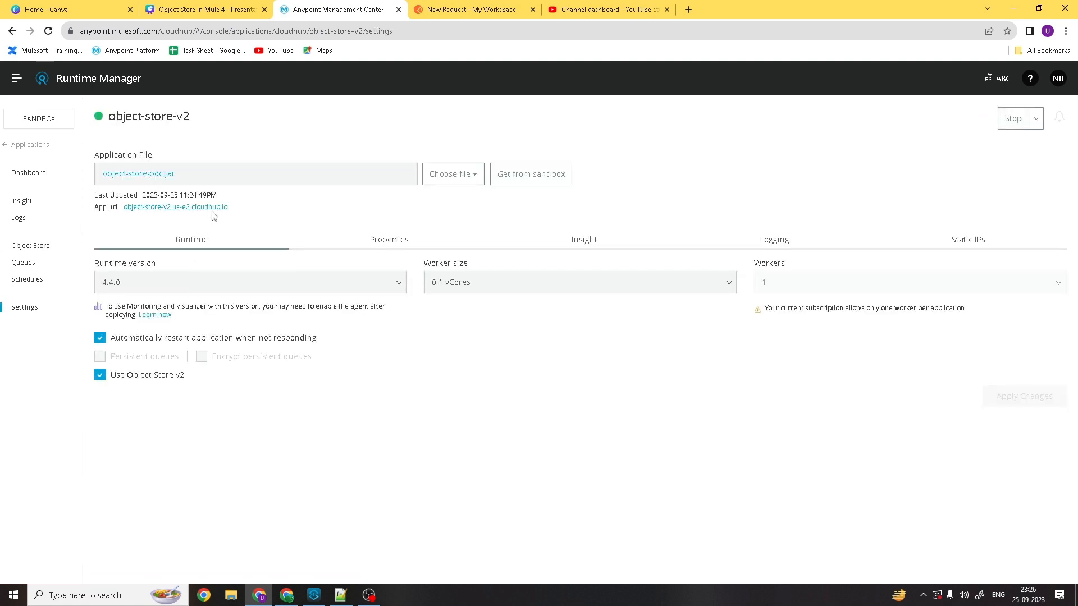
right_click(209, 207)
left_click(268, 284)
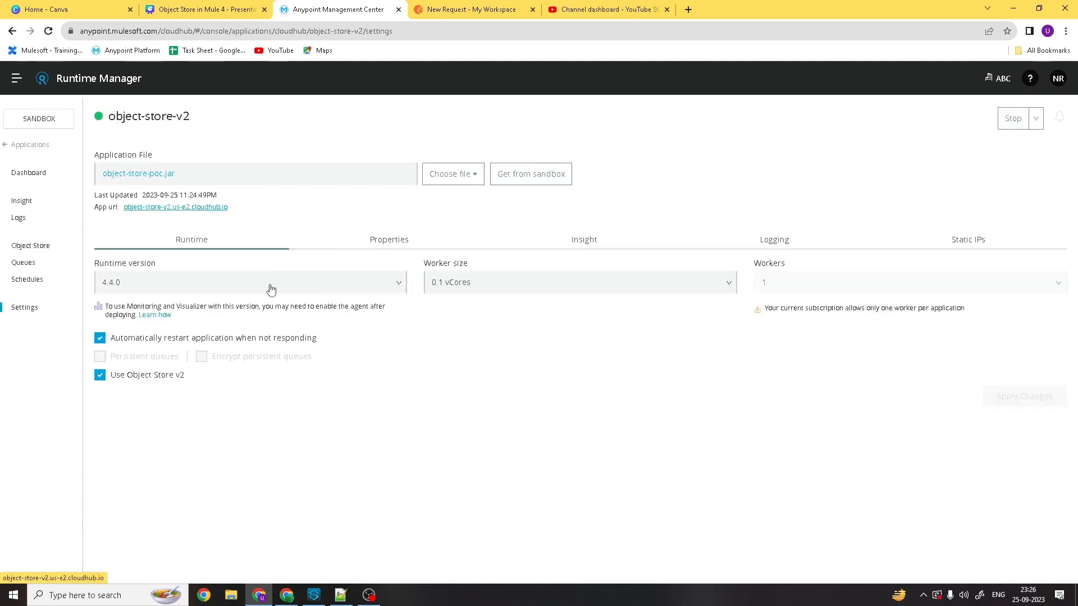
left_click(470, 4)
left_click_drag(311, 153, 431, 156)
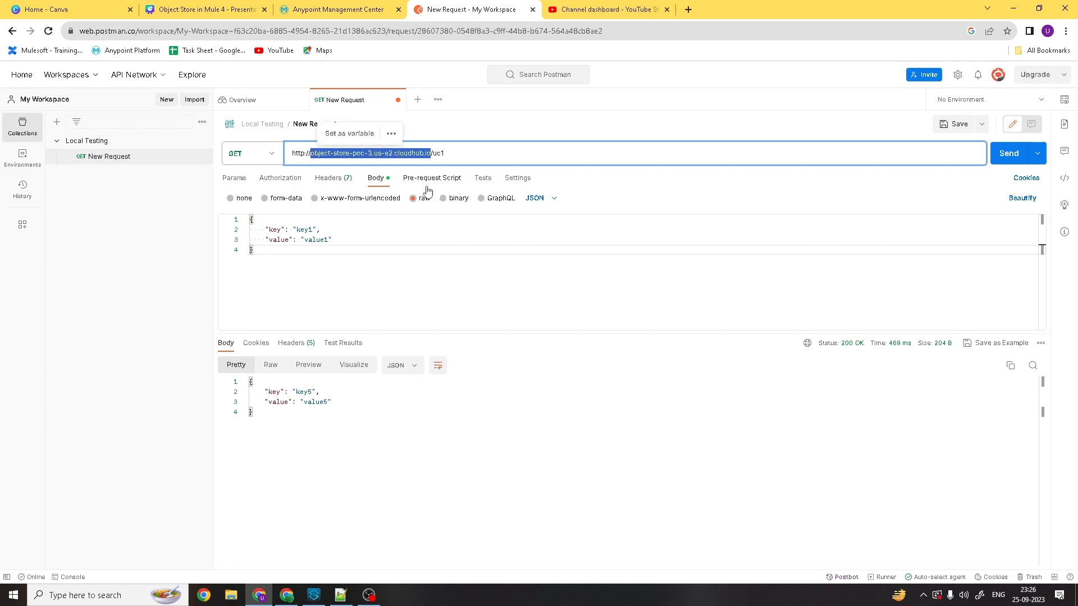
key("ctrl+v")
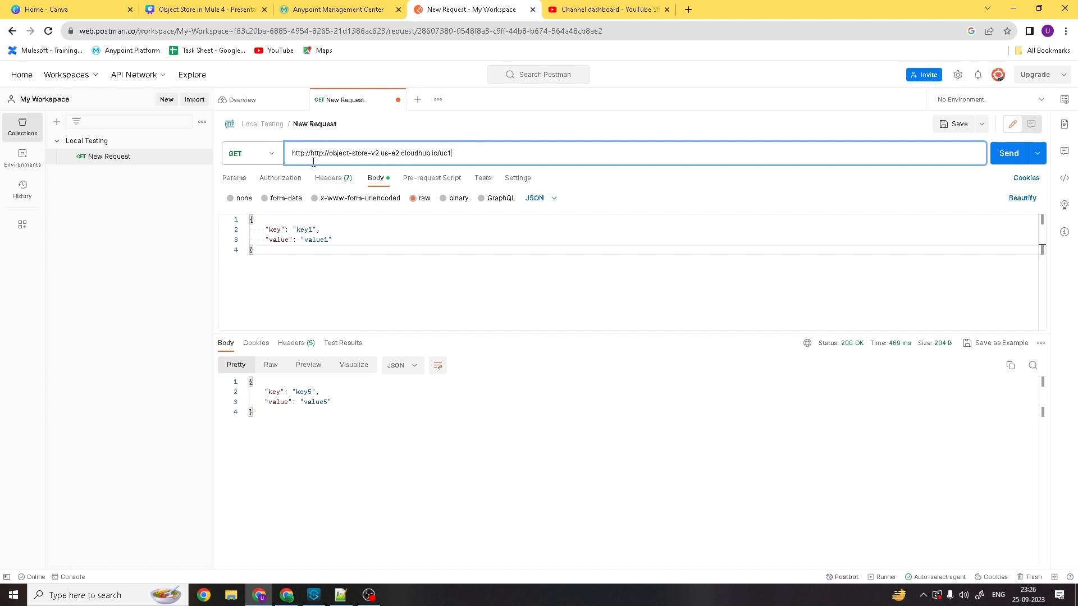
left_click_drag(311, 156, 264, 154)
key("BackSpace")
left_click(460, 259)
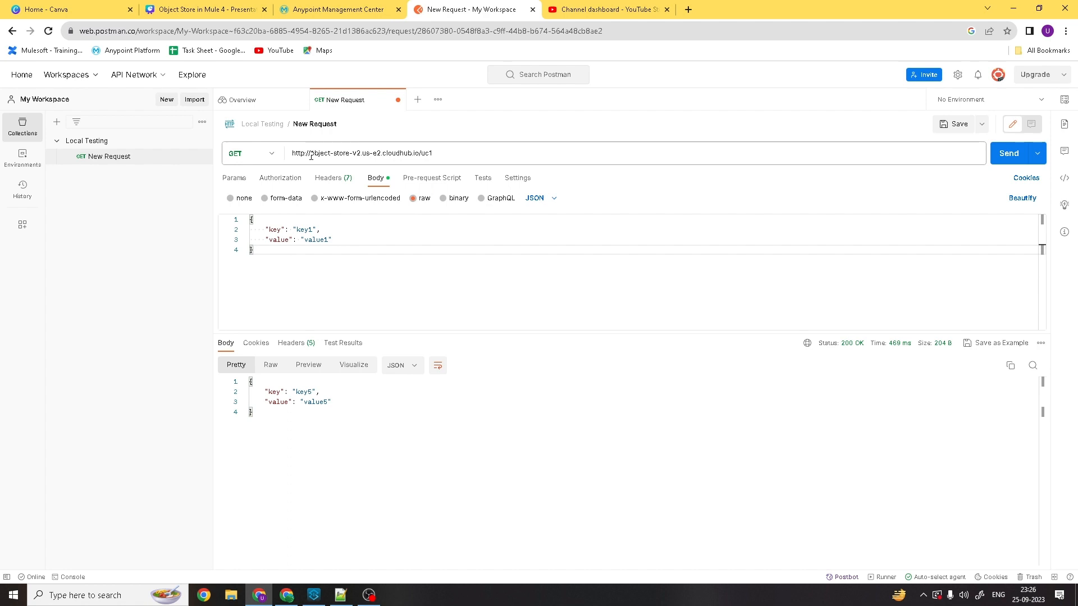
left_click_drag(311, 156, 475, 154)
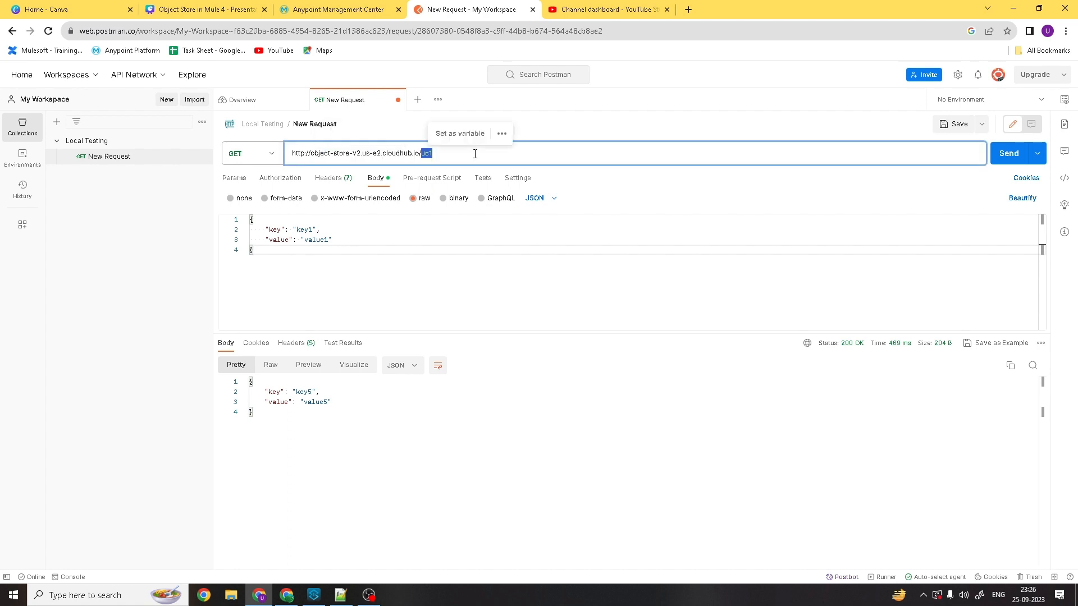
left_click(1007, 155)
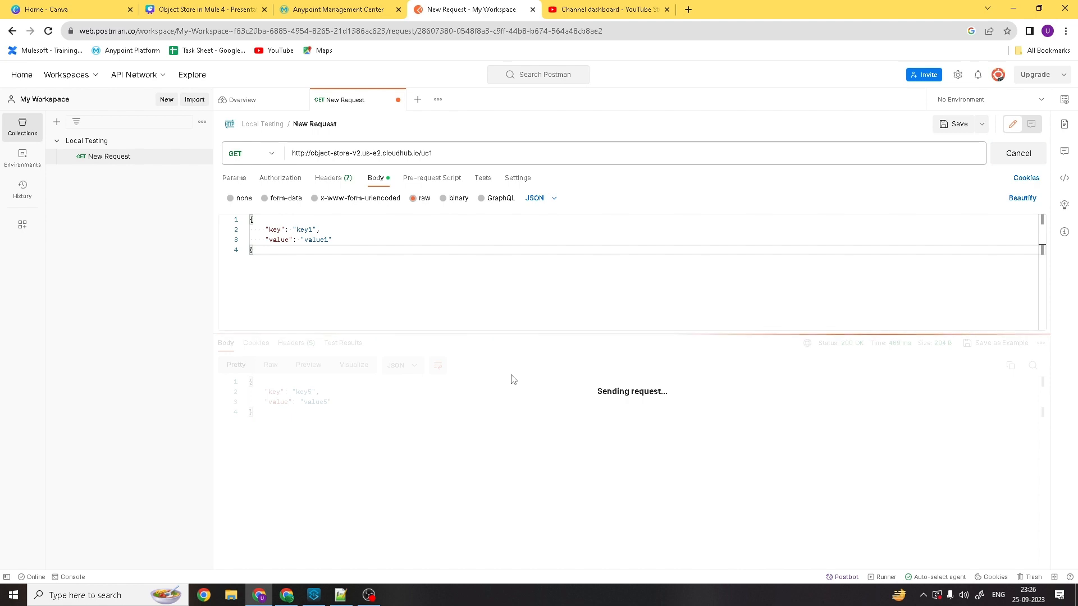
mouse_move(348, 460)
left_mouse_down()
mouse_move(332, 460)
mouse_move(224, 378)
mouse_move(341, 445)
left_mouse_up()
Step: Open the object-store-v2 logs in Runtime Manager and examine the entries for the uc1 request and the scheduled key listing
left_click(314, 595)
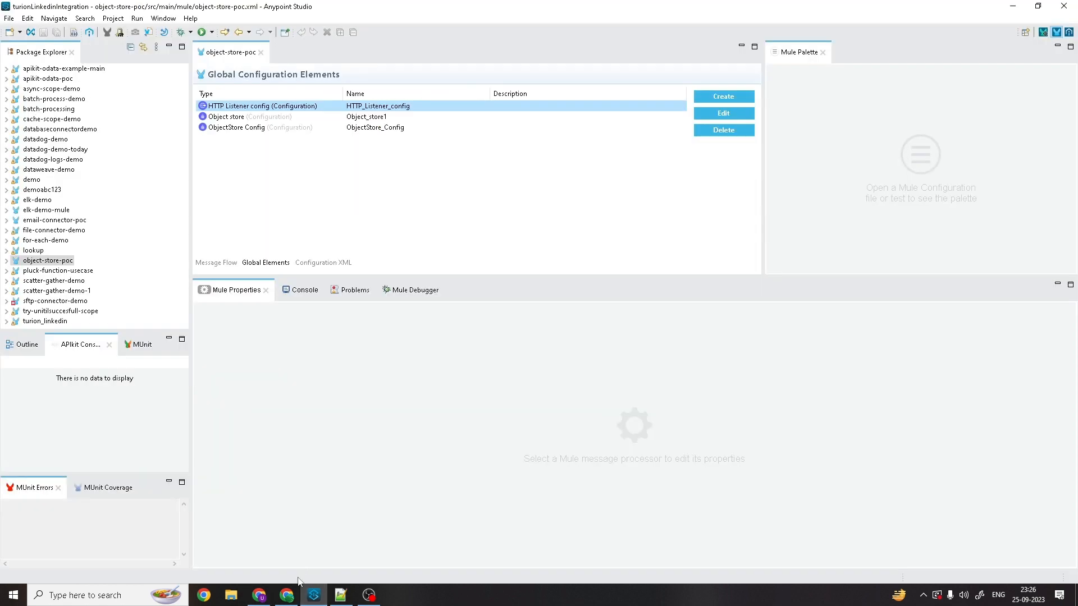
left_click(259, 595)
left_click(338, 10)
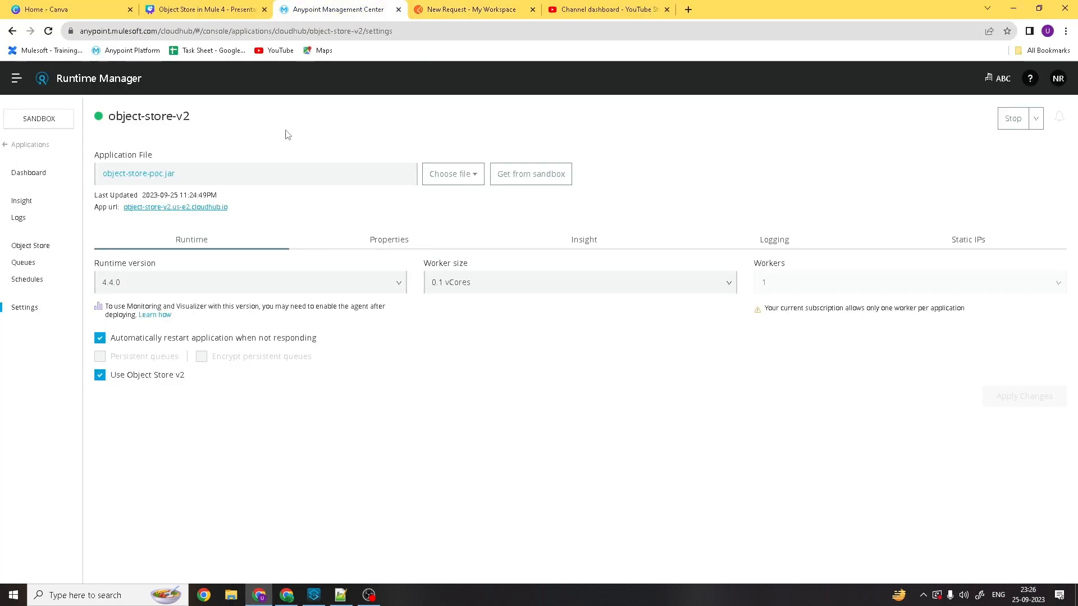
left_click(18, 218)
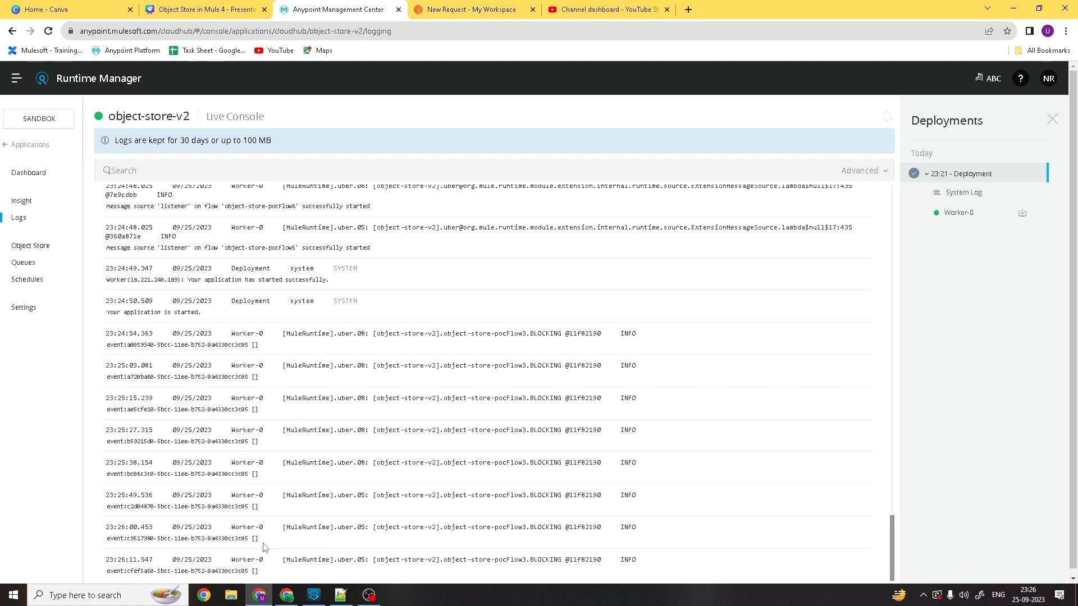
scroll(265, 573, "down", 1)
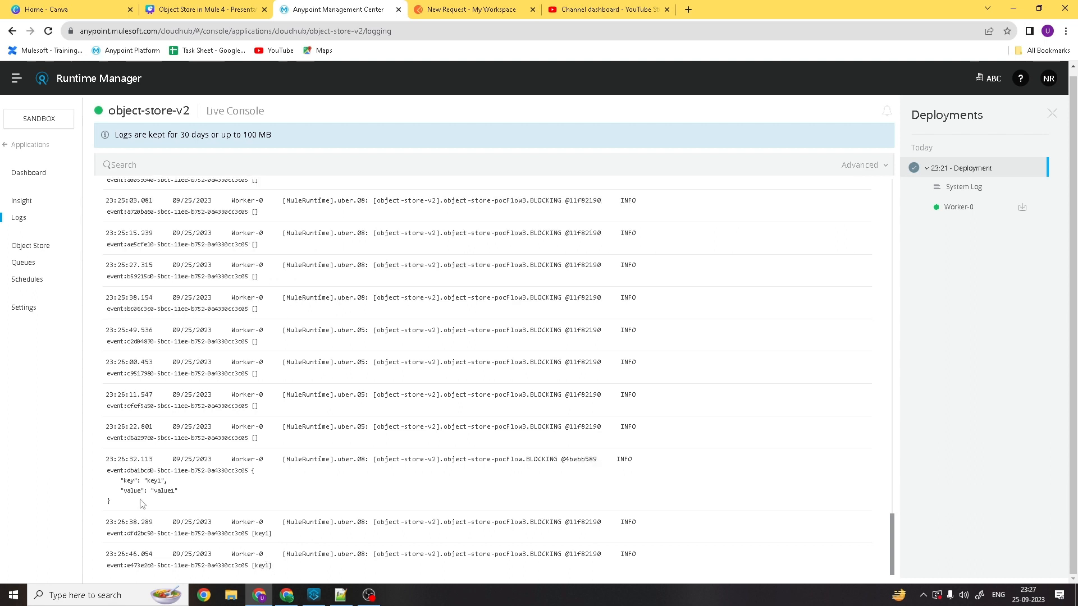
left_click_drag(124, 502, 109, 465)
left_click(155, 507)
left_click_drag(253, 537, 273, 537)
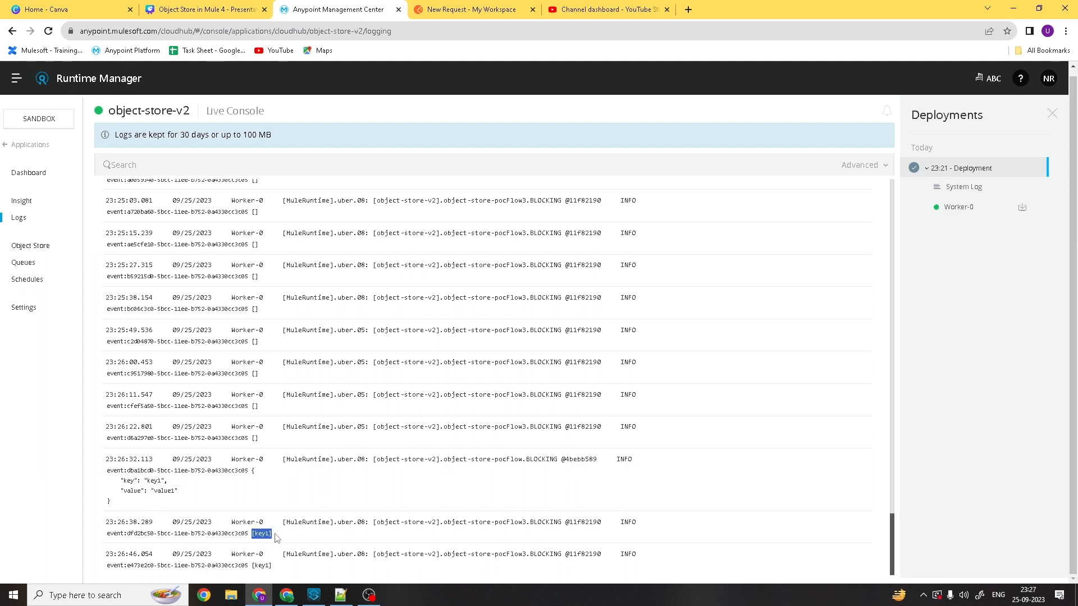
left_click(279, 538)
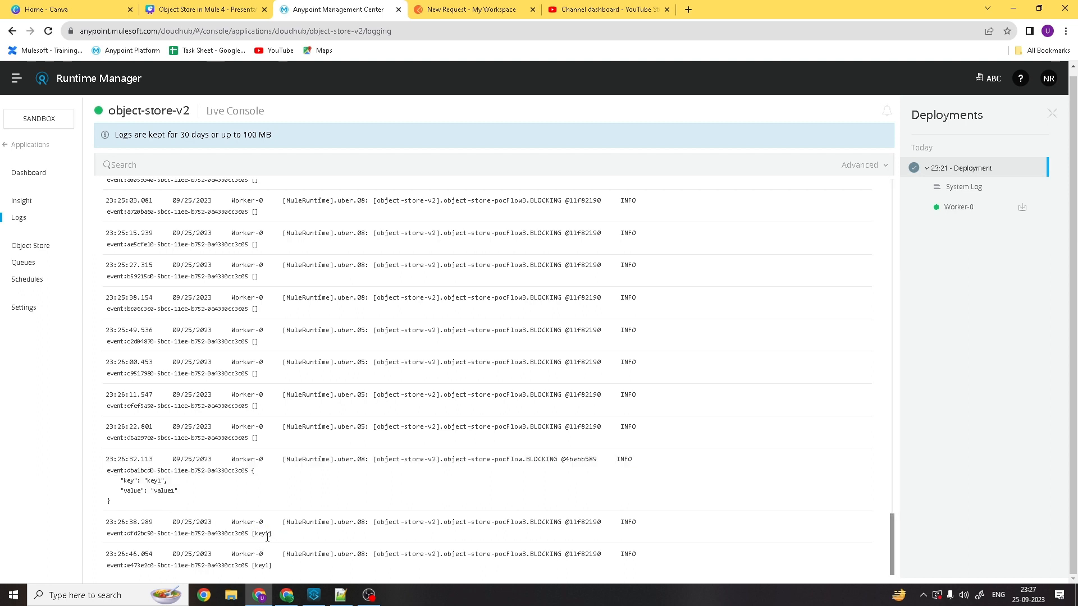
Step: Switch to Anypoint Studio and check the Retrieve all keys component in the message flow object-store-pocFlow3
left_click(313, 595)
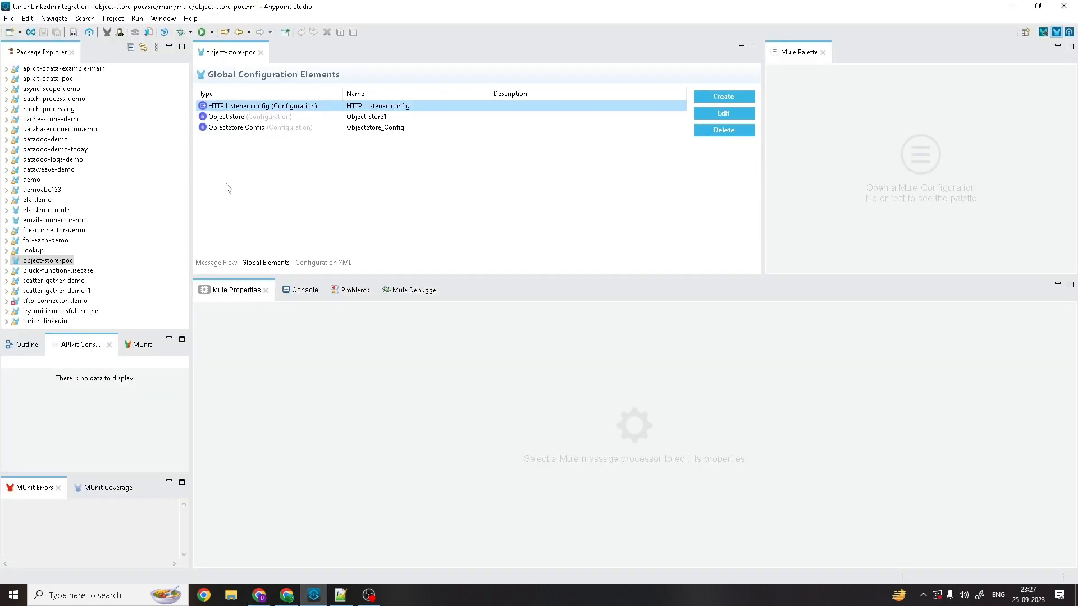
left_click(216, 262)
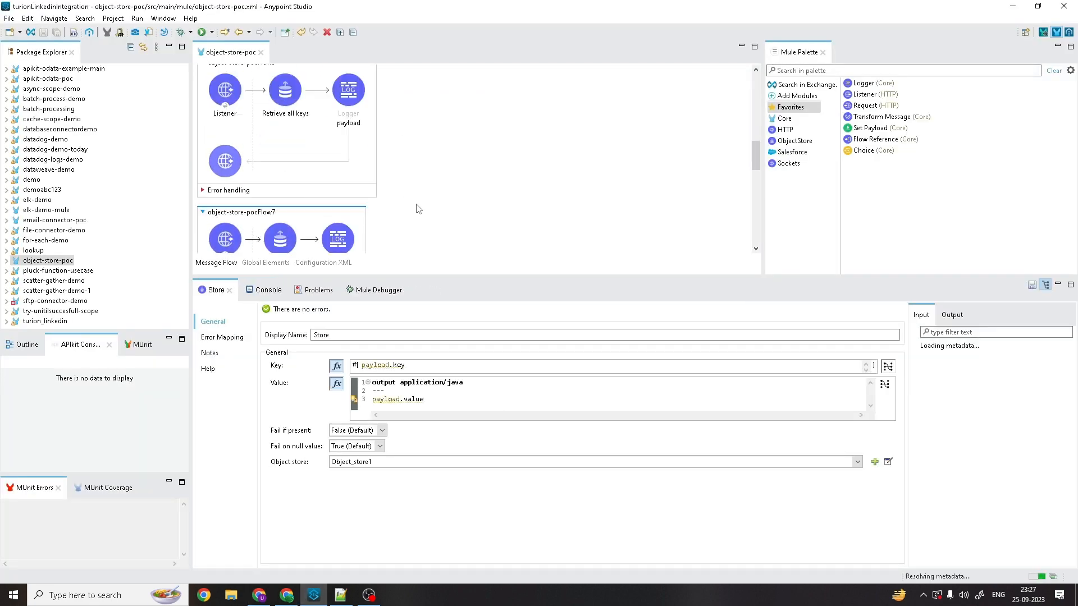
scroll(418, 214, "down", 5)
left_click(302, 214)
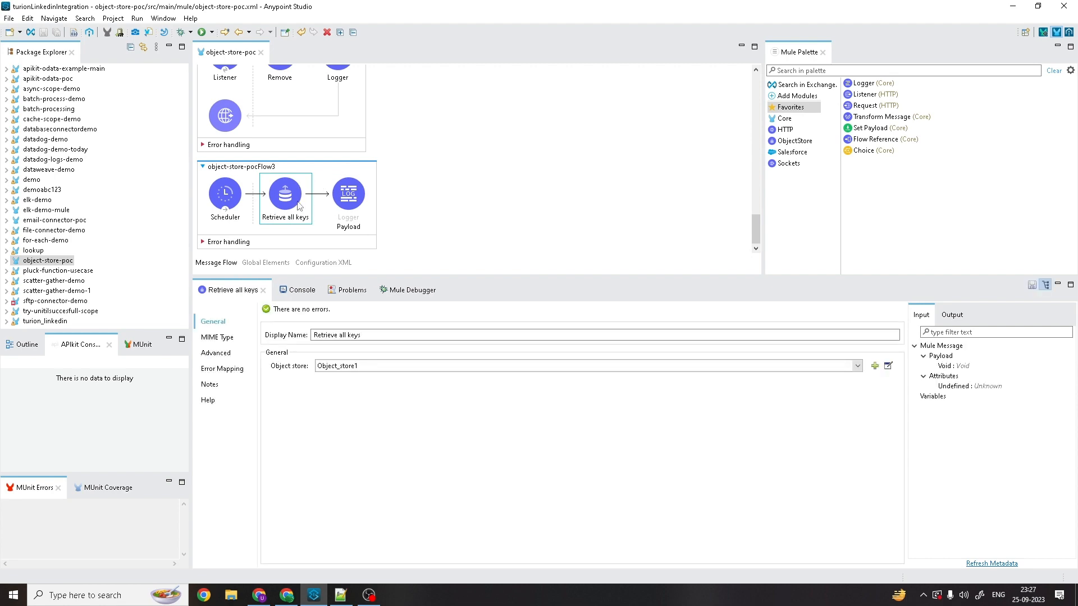
Step: Switch back to the object-store-v2 logs in Chrome and examine the keys listed by object-store-pocFlow3 over time
left_click(260, 594)
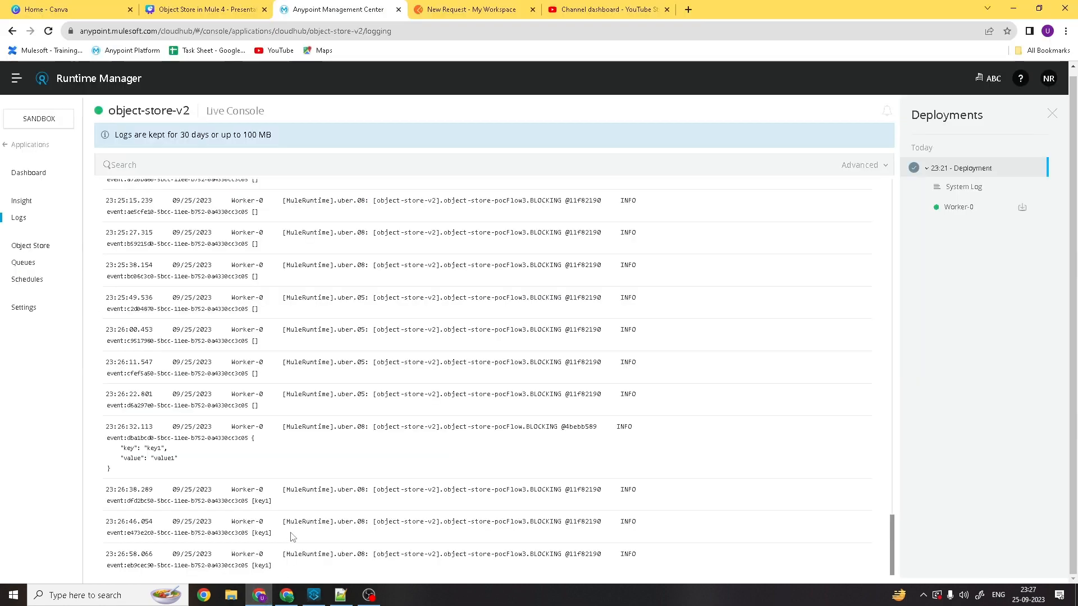
left_click_drag(279, 565, 251, 491)
left_click(296, 564)
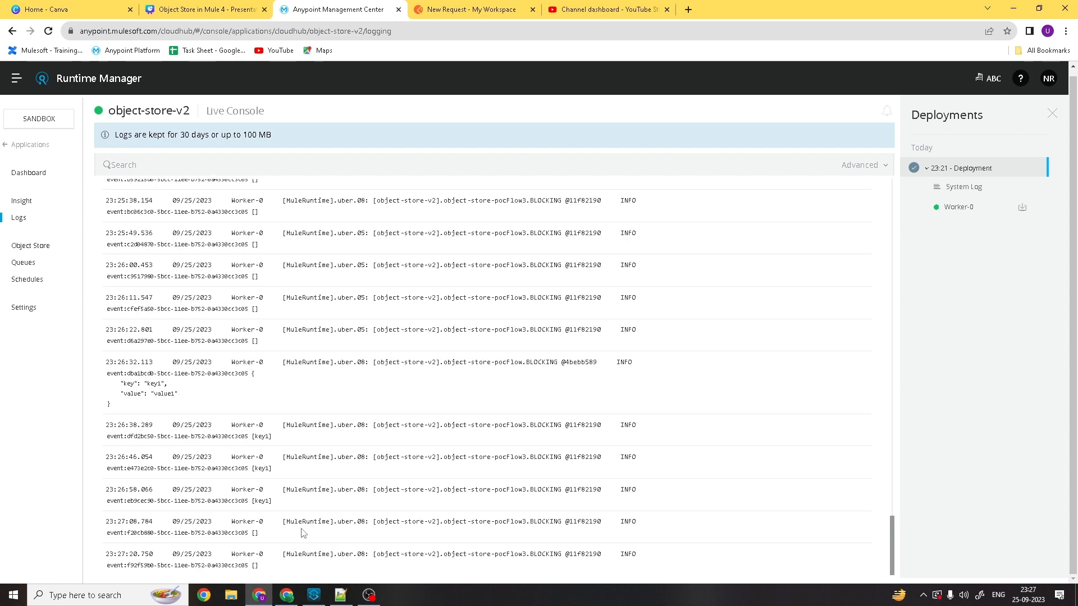
Step: Switch to Anypoint Studio and check the max entries, entry TTL and expiration interval of the Object_store1 configuration
left_click(314, 595)
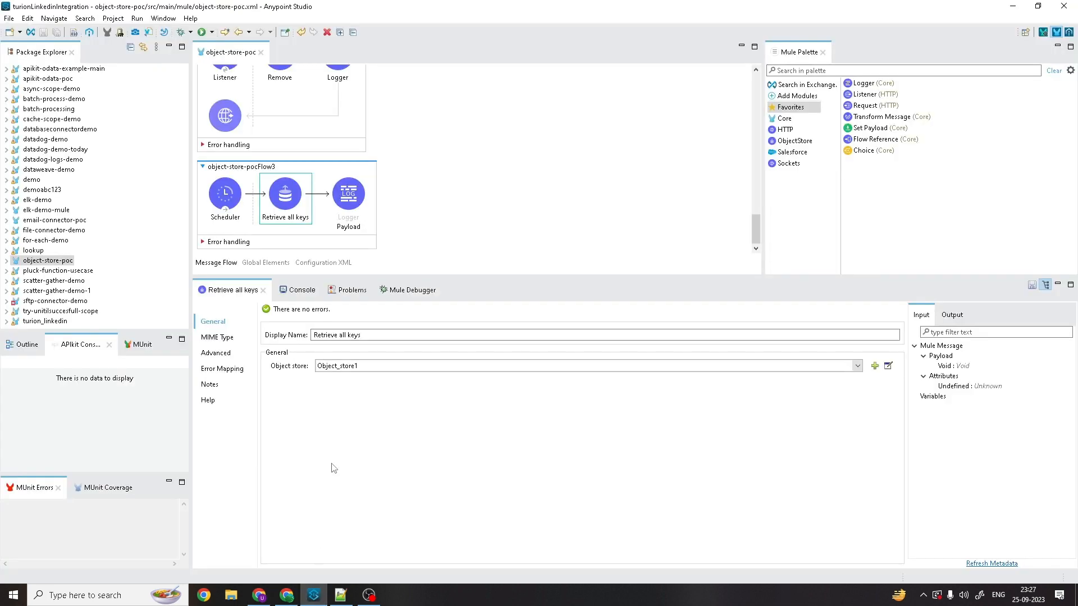
left_click(888, 365)
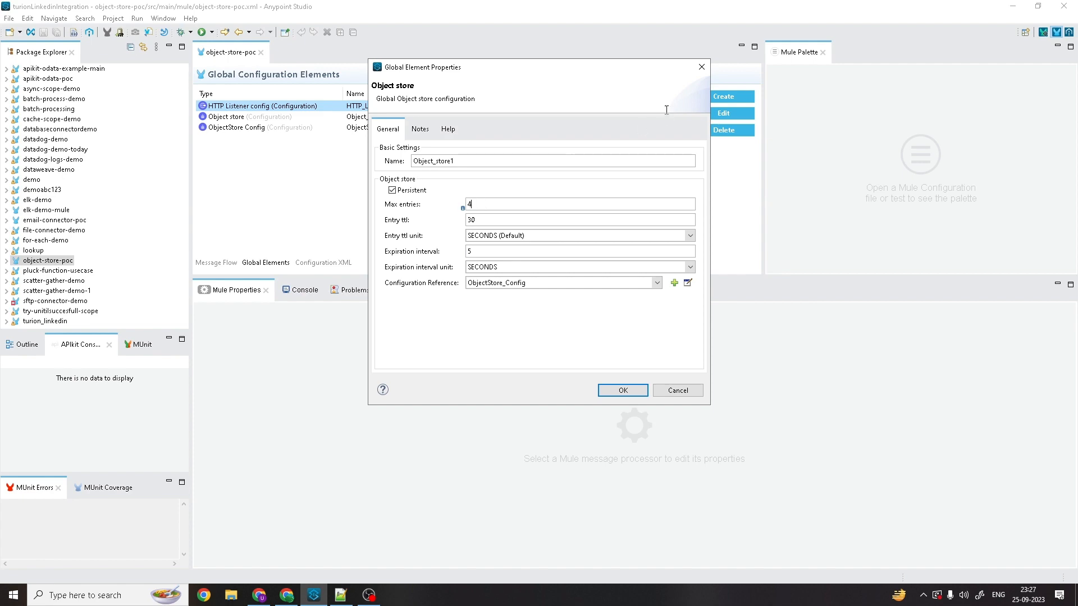
left_click(702, 67)
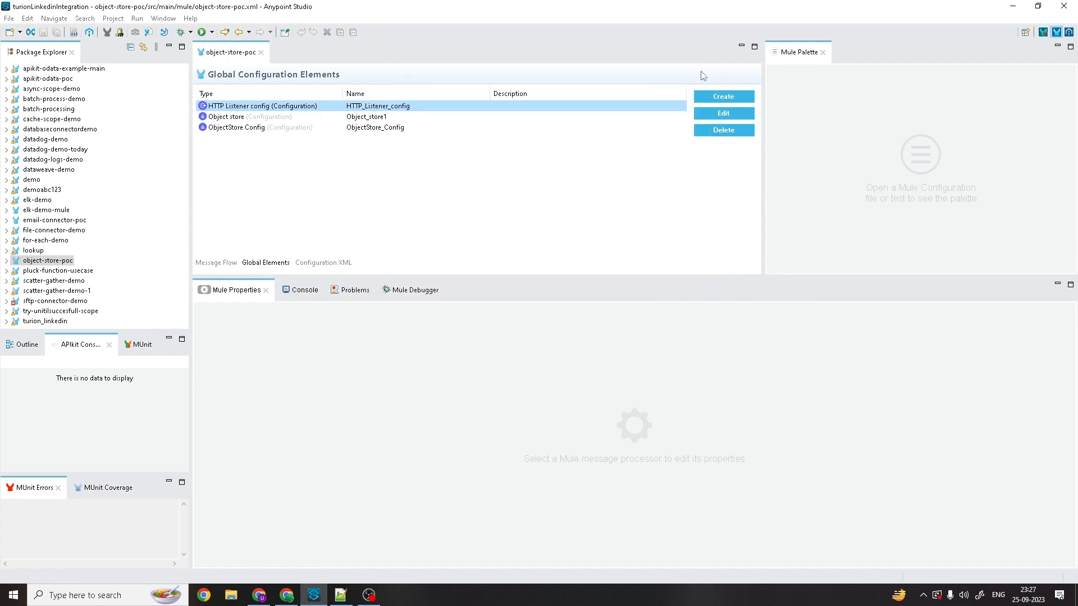
Step: Switch to Chrome and resend the Postman uc1 request with key "key1" and value "value1"
left_click(258, 595)
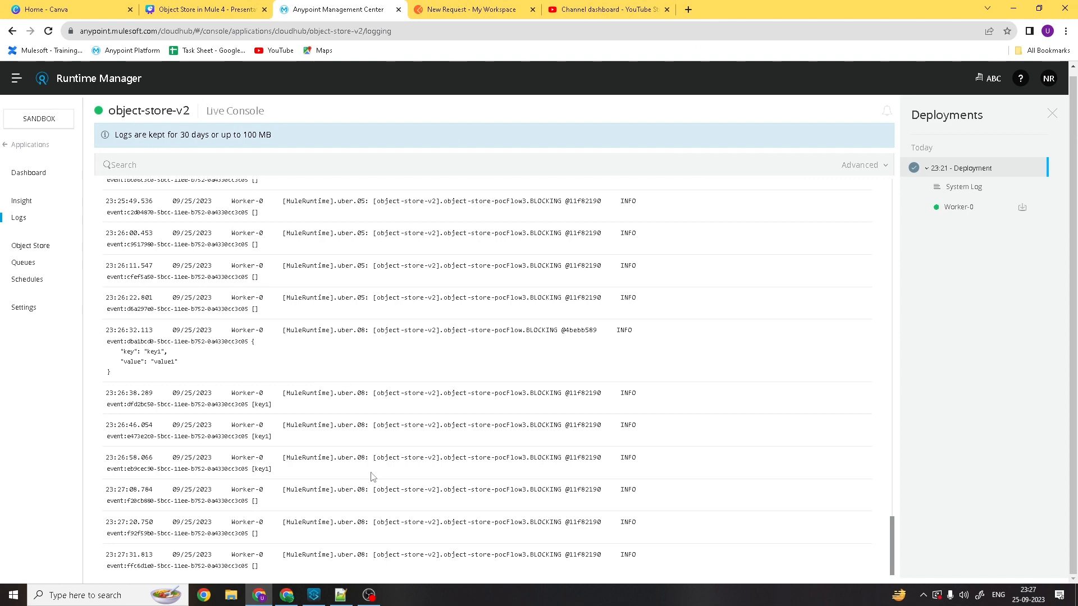
left_click(517, 8)
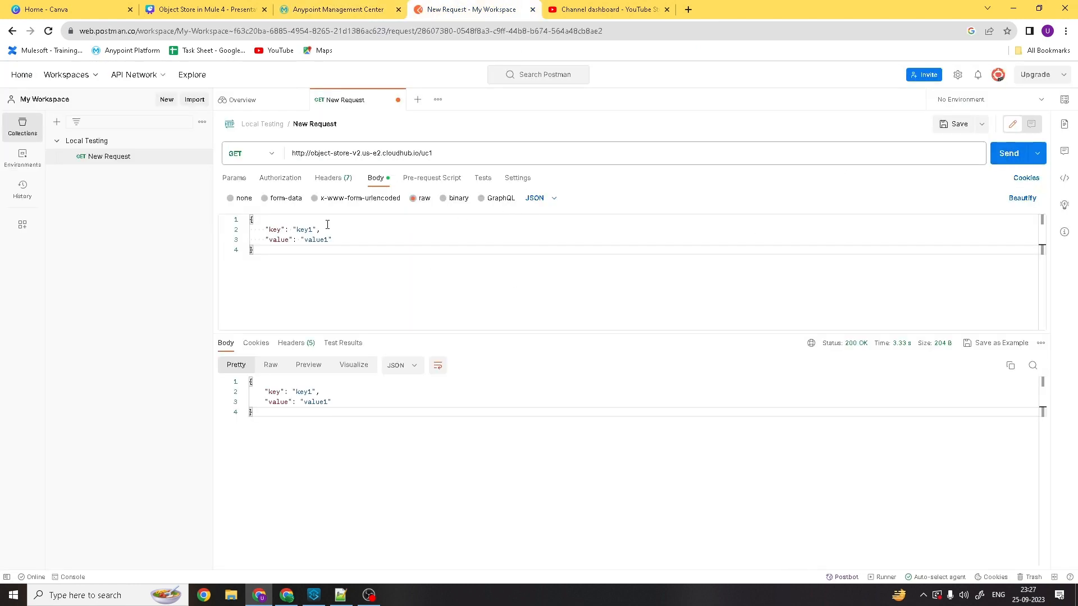
left_click(1005, 153)
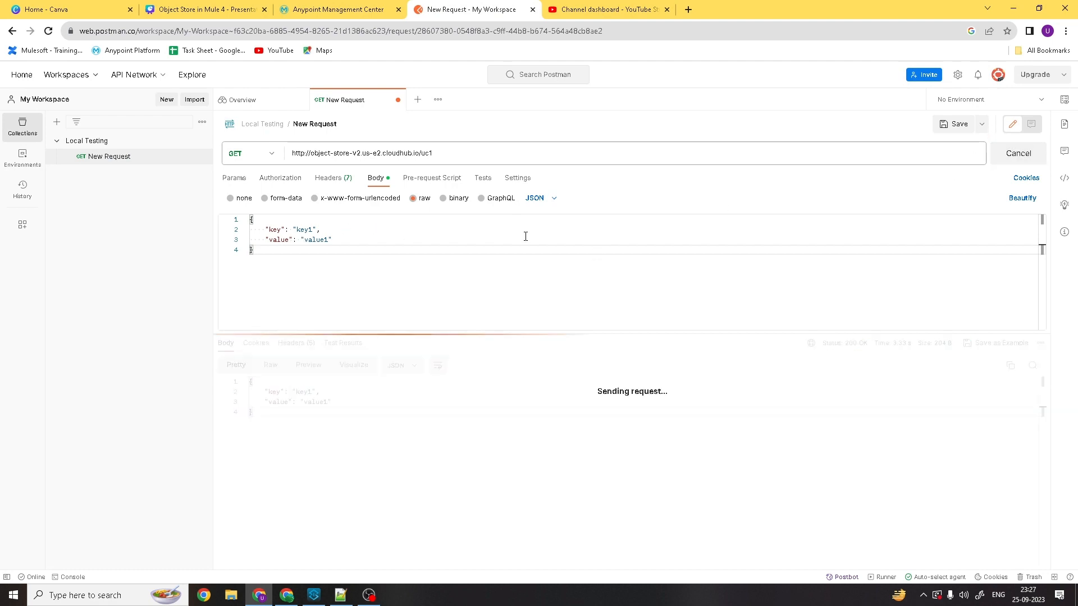
Step: Set the JSON body to key "key2" and value "value2" and send the uc1 request
double_click(315, 230)
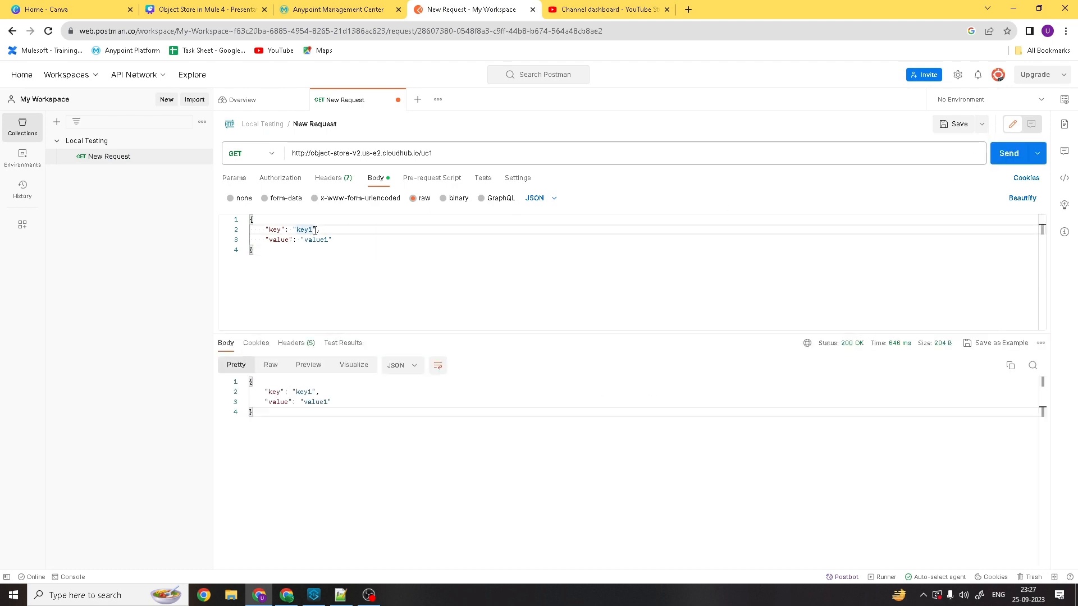
key("BackSpace")
type("2")
key("Down")
key("Right")
key("Right")
key("Right")
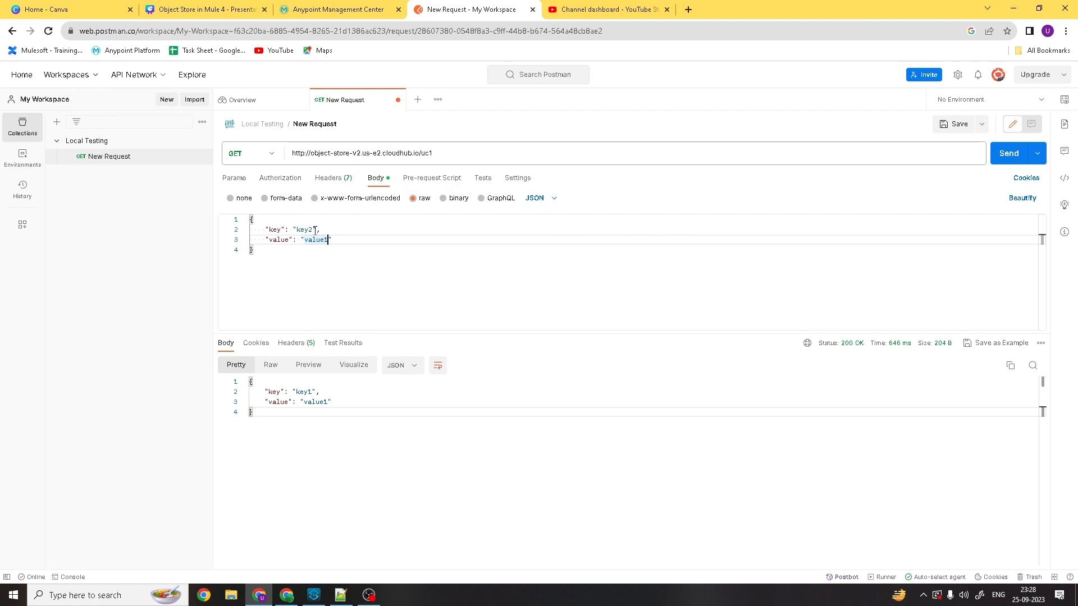
key("BackSpace")
type("2")
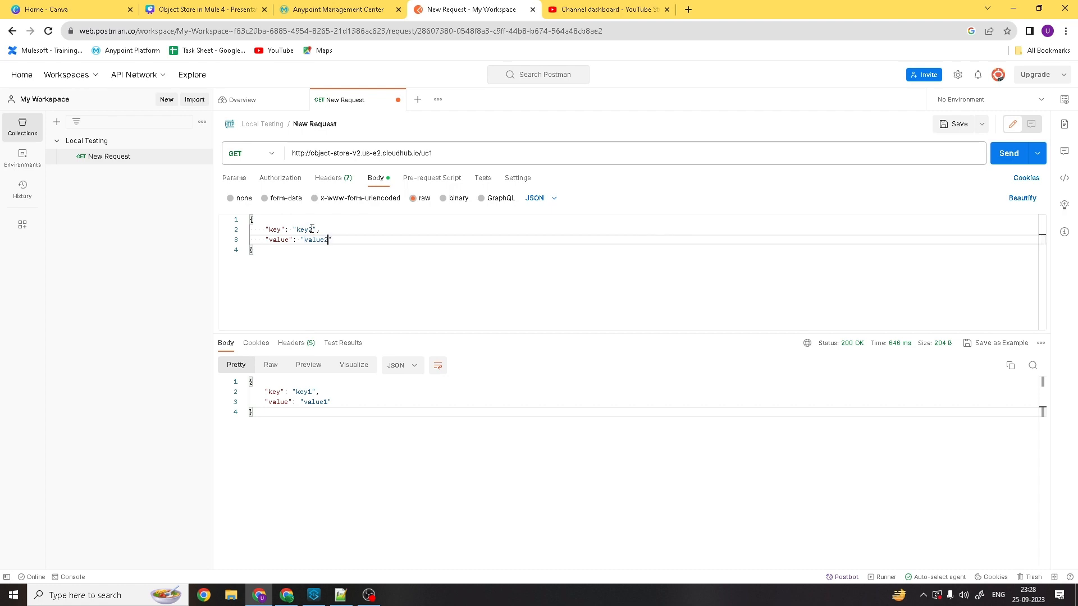
left_click(1008, 153)
Step: Set the JSON body to key "key3" and value "value3" and send the uc1 request
left_click(312, 231)
key("BackSpace")
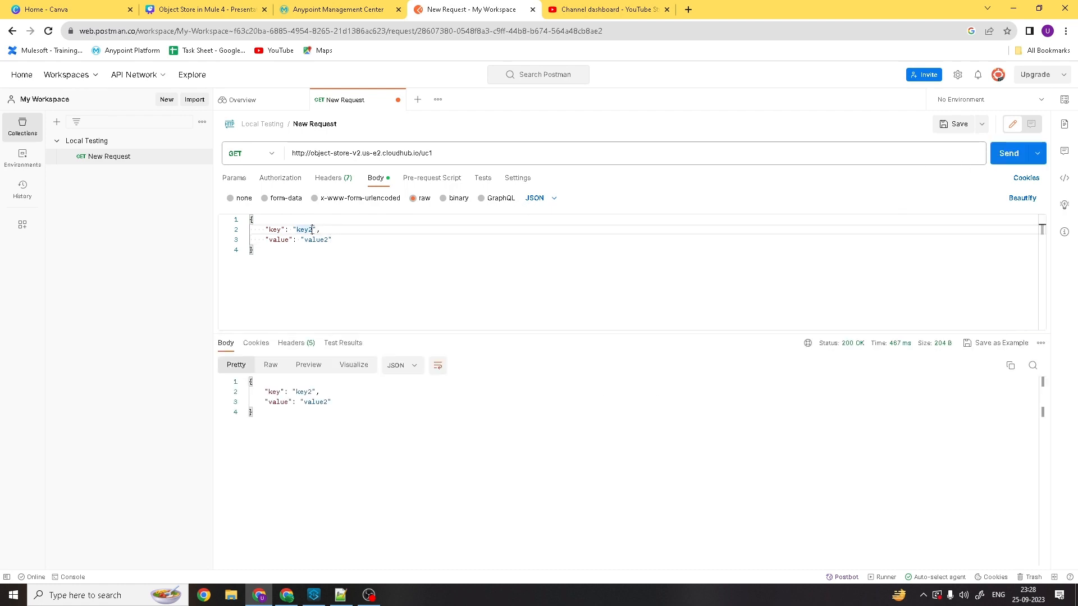
type("3")
key("Down")
key("Right")
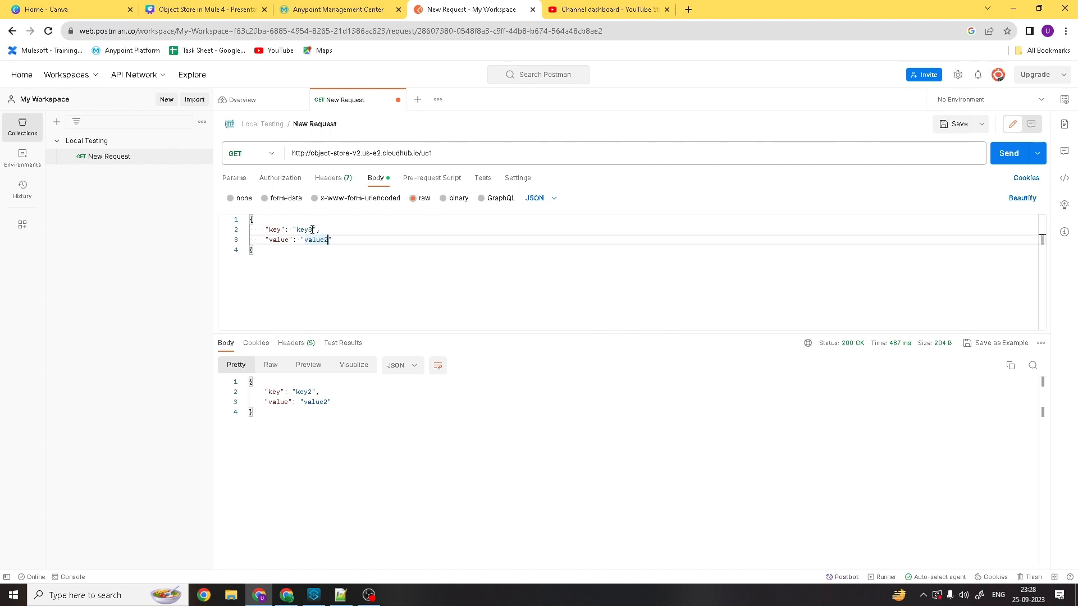
key("BackSpace")
left_click(1005, 154)
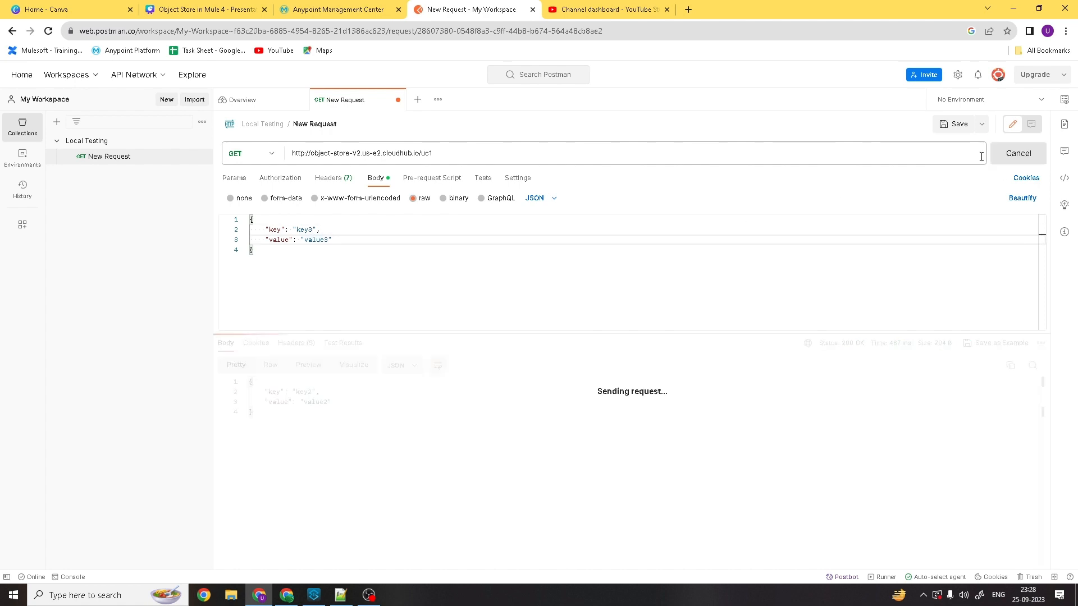
Step: Set the JSON body to key "key4" and value "value4" and send the uc1 request
left_click(313, 230)
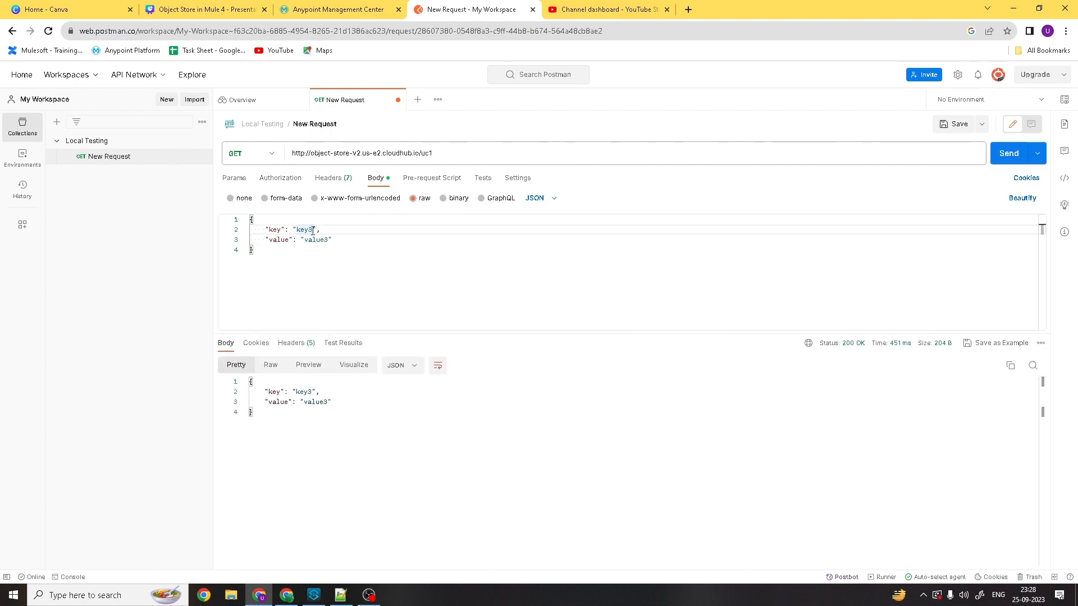
key("Down")
key("Down")
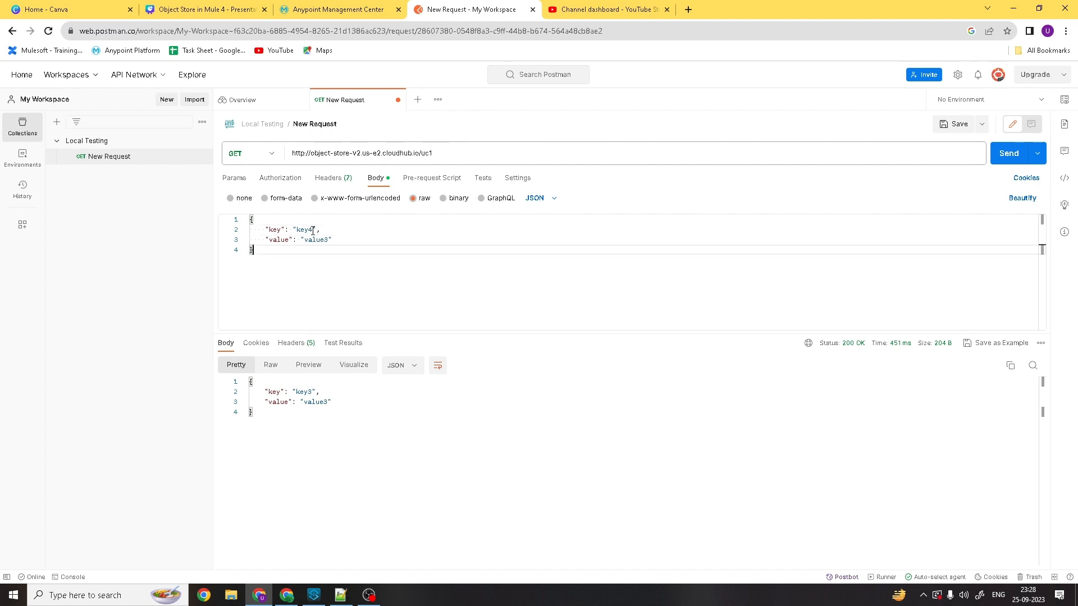
key("Up")
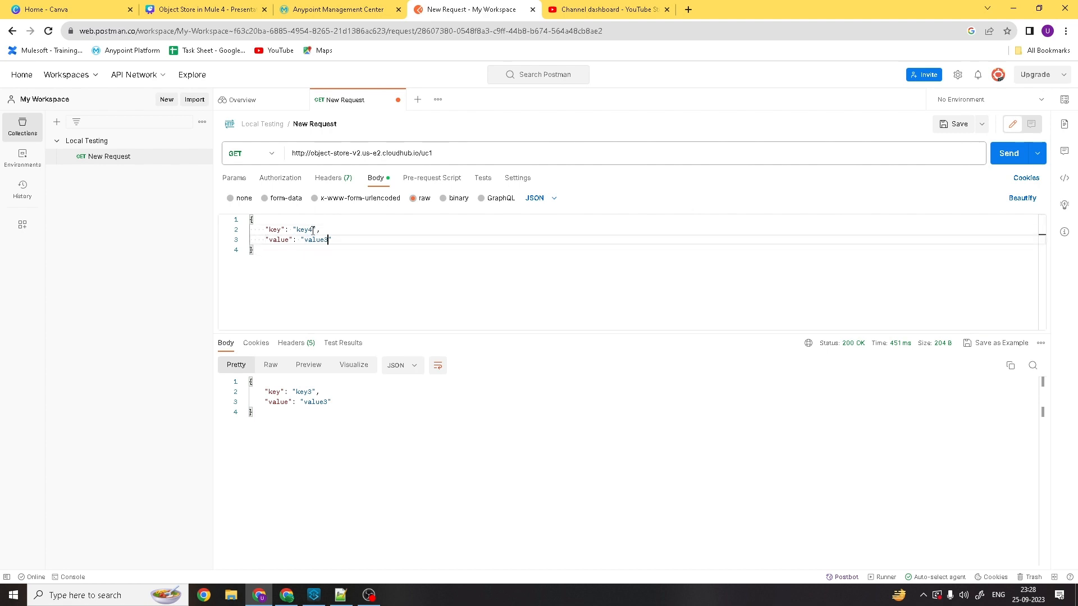
key("BackSpace")
left_click(1009, 155)
Step: Set the JSON body to key "key5" and value "value5" and send the uc1 request
left_click(311, 231)
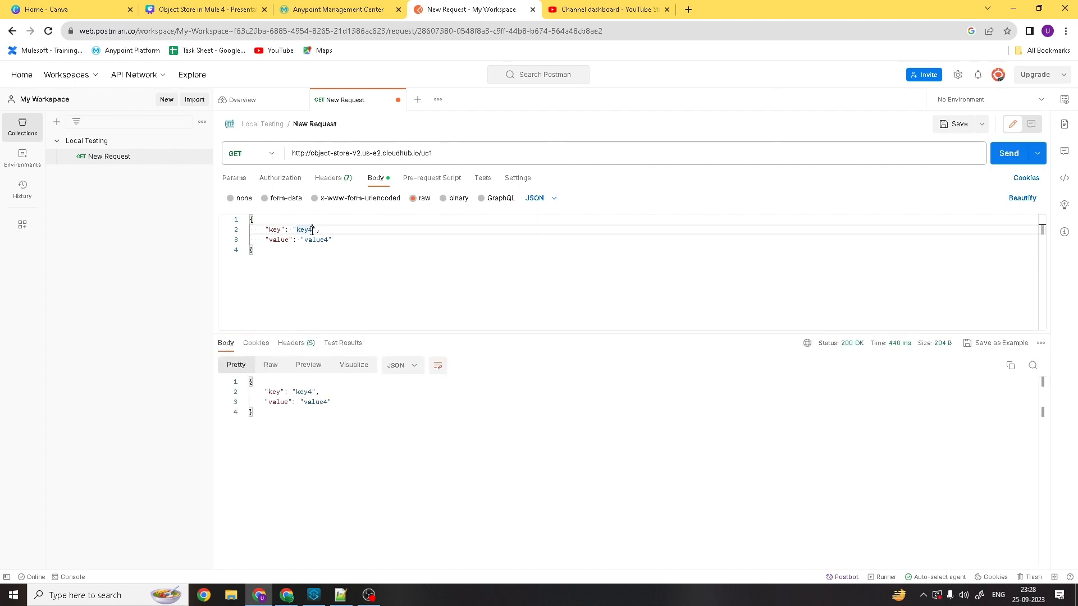
key("BackSpace")
type("5")
left_click(328, 241)
key("BackSpace")
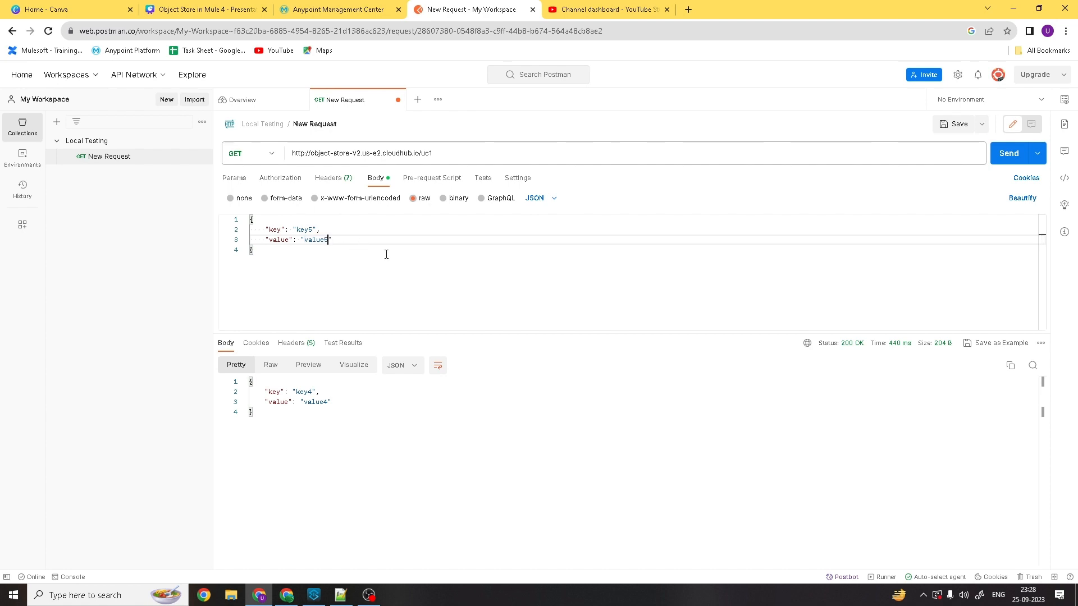
left_click(1003, 157)
Step: Set the JSON body to key "key6" and value "value6" and send the uc1 request
left_click(314, 230)
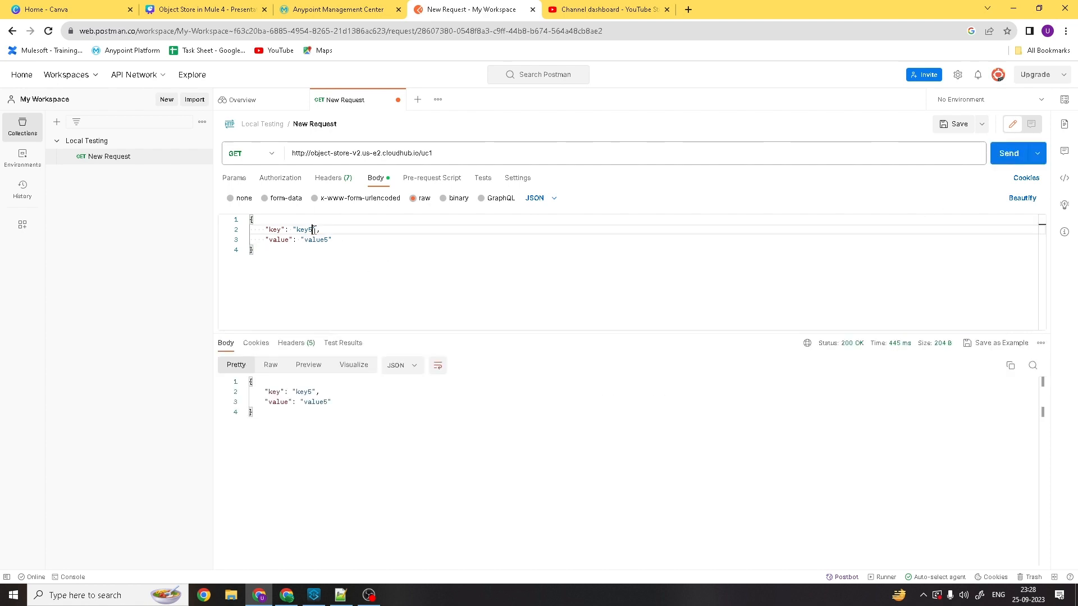
key("BackSpace")
type("6")
key("Down")
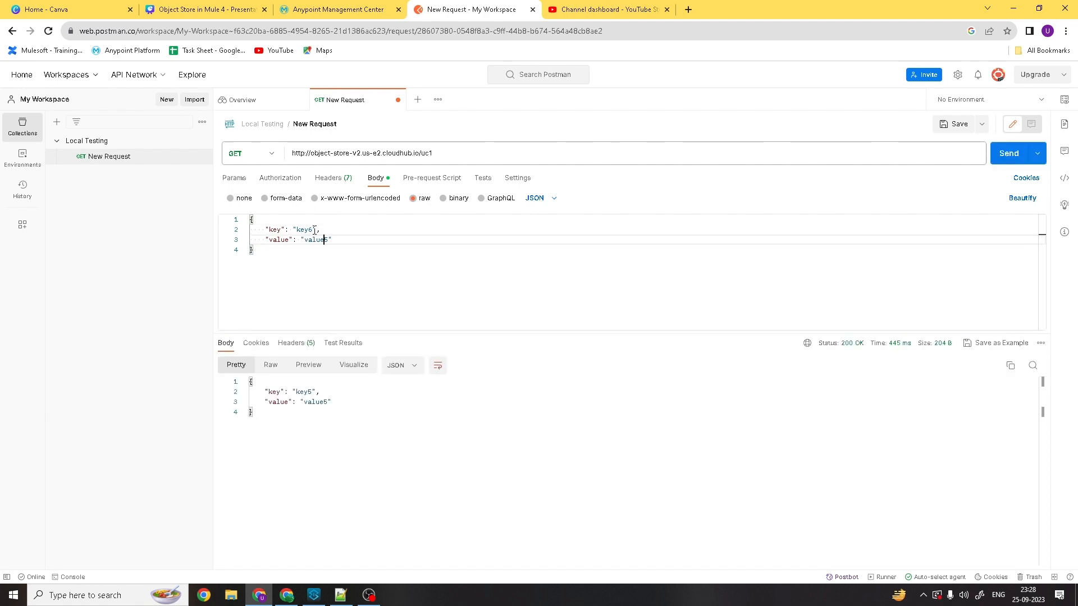
key("Delete")
type("6")
left_click(1009, 153)
Step: Switch to the object-store-v2 live console in Anypoint Runtime Manager and examine the key list logged before the key6 entry
left_click(314, 595)
left_click(260, 595)
left_click(372, 7)
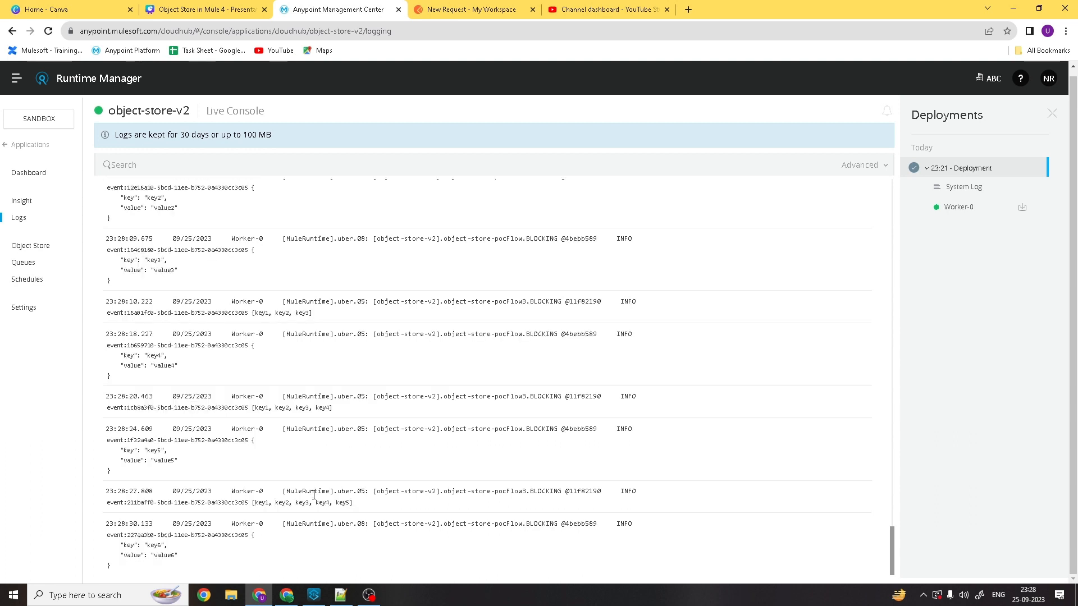
left_click_drag(250, 503, 358, 510)
left_click(358, 511)
left_click_drag(256, 504, 357, 508)
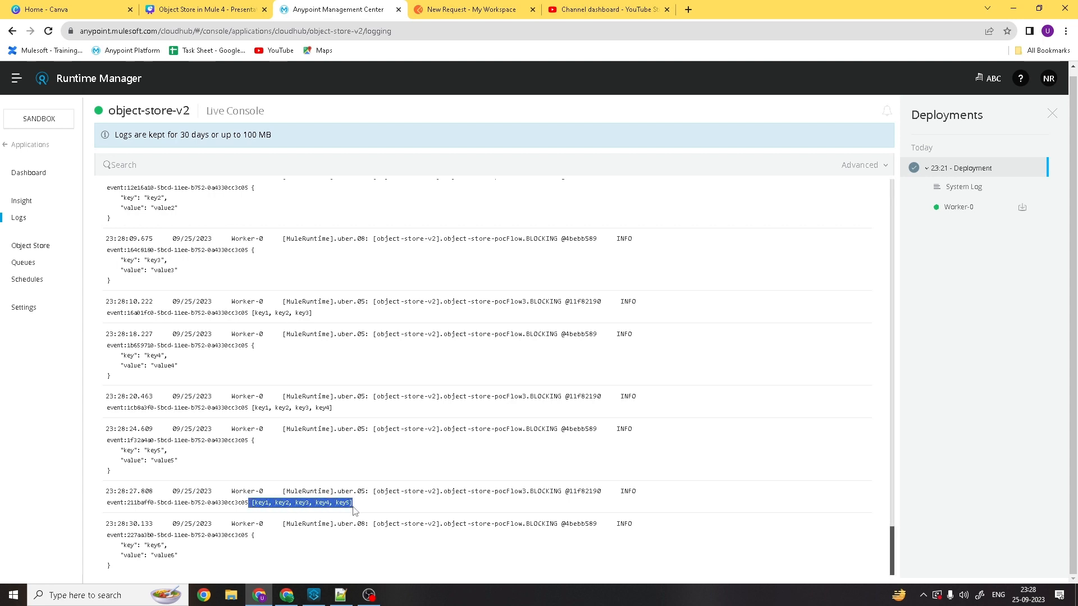
left_click(354, 511)
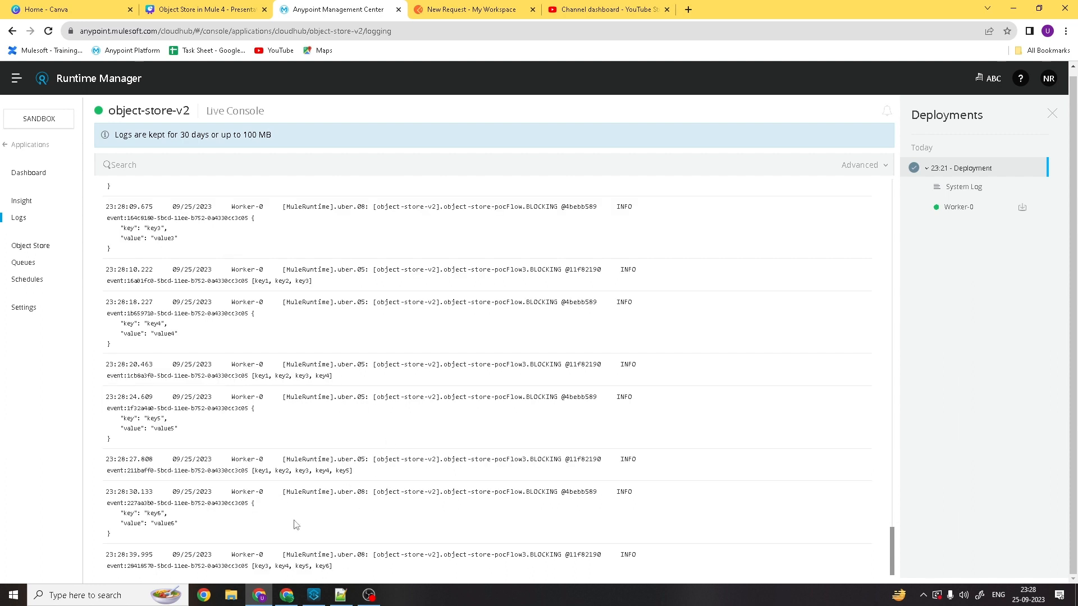
Step: Compare the key lists logged by the scheduler flow before and after storing key6, checking max entries and entry expiry
left_click_drag(254, 567, 345, 568)
left_click(346, 568)
left_click_drag(289, 472, 258, 481)
left_click(263, 493)
left_click_drag(293, 470, 255, 472)
left_click(255, 492)
left_click_drag(253, 569, 252, 534)
left_click(334, 540)
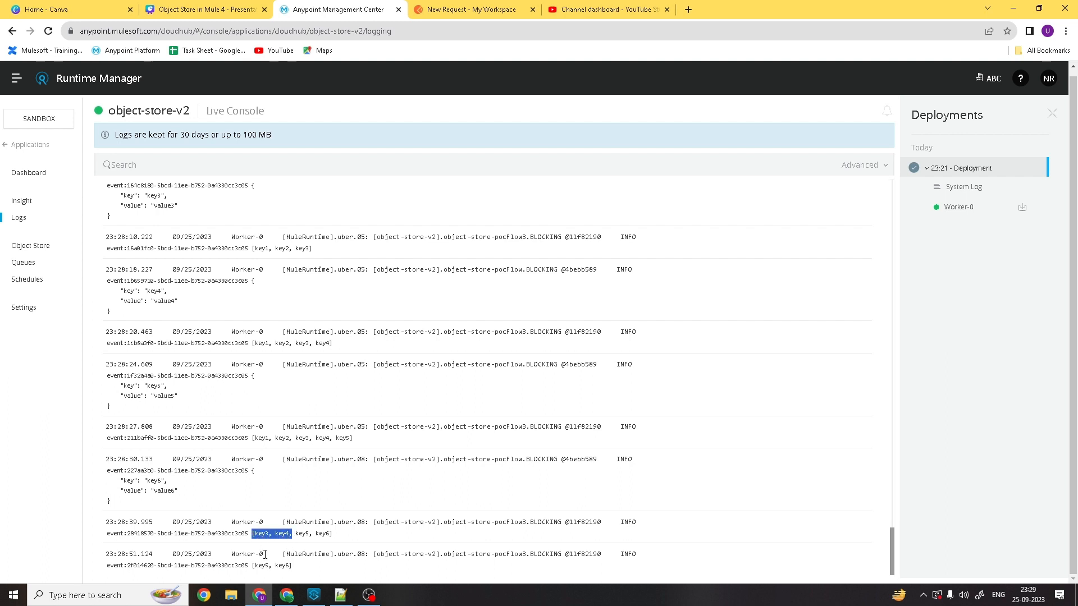
left_click(270, 565)
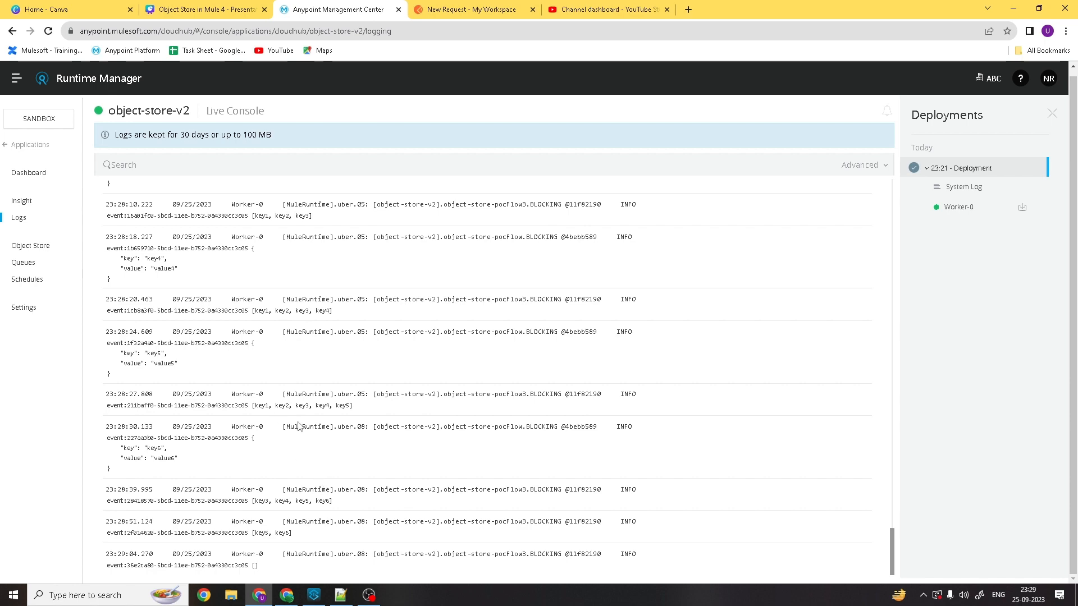
Step: Review the earlier log entries of object-store-v2 and the key list logged after storing key4
scroll(290, 445, "up", 15)
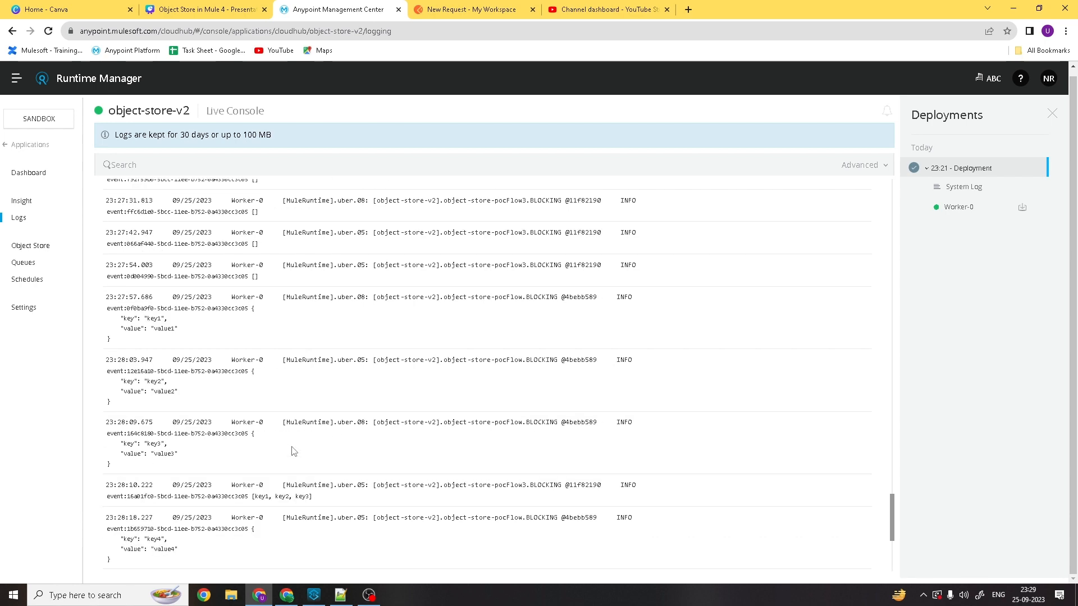
scroll(293, 447, "up", 5)
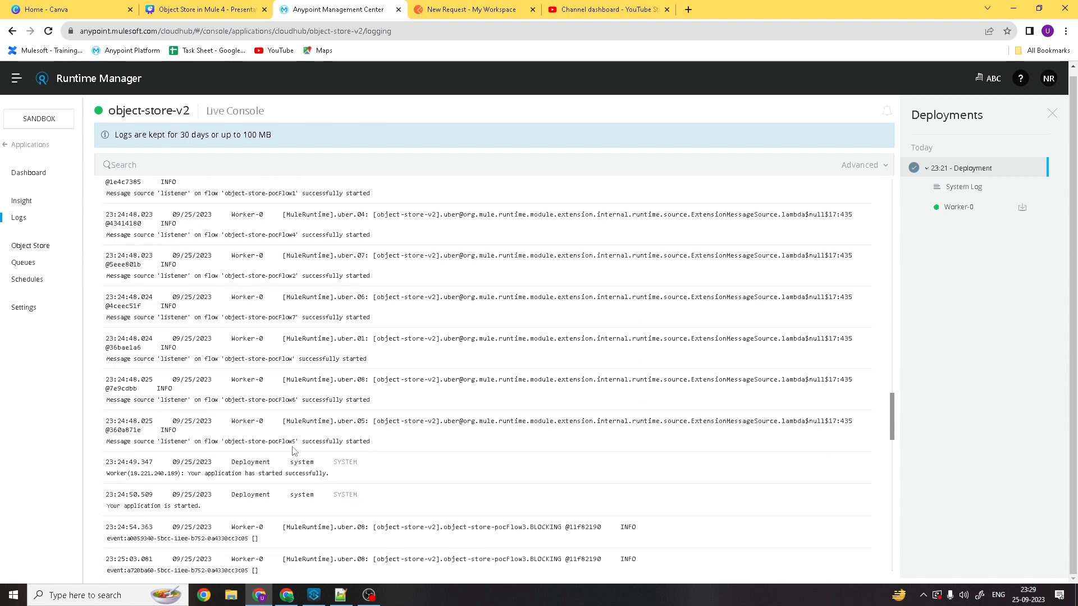
scroll(294, 452, "down", 15)
scroll(294, 458, "down", 3)
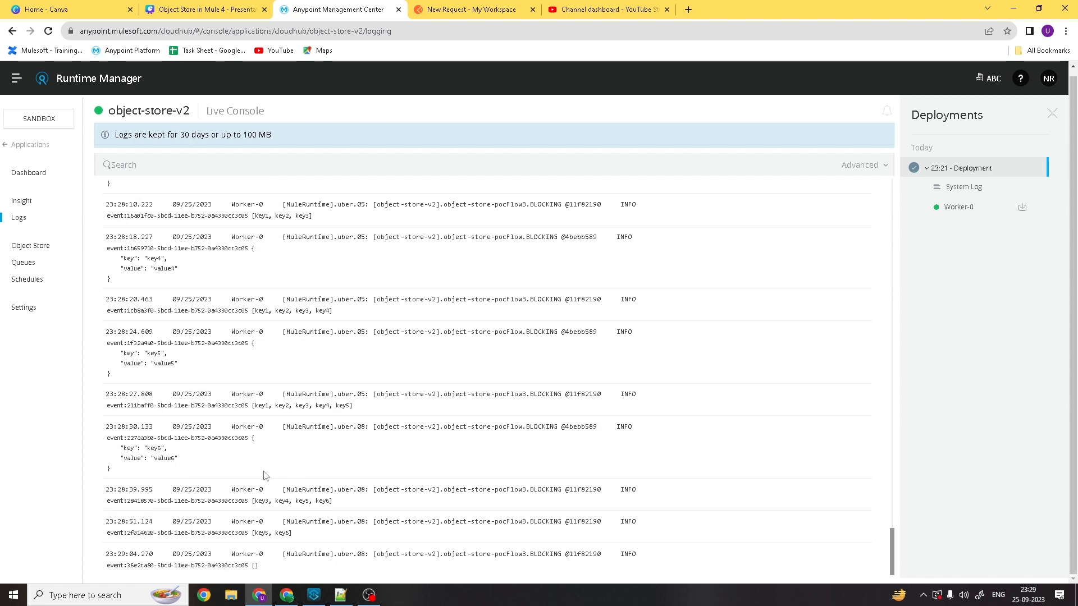
left_click_drag(254, 312, 355, 314)
mouse_move(359, 314)
left_mouse_down()
mouse_move(252, 311)
mouse_move(365, 312)
left_mouse_up()
left_click(258, 322)
left_click(366, 315)
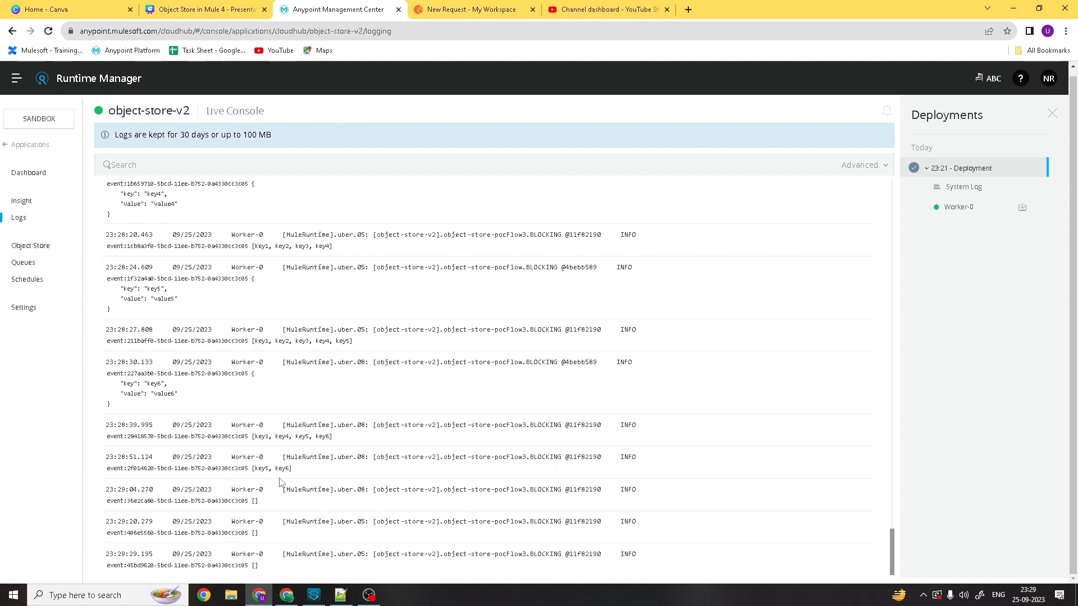
Step: Switch to Notepad++ and review the list of custom object store use cases uc1 to uc7
left_click(343, 597)
left_click(282, 244)
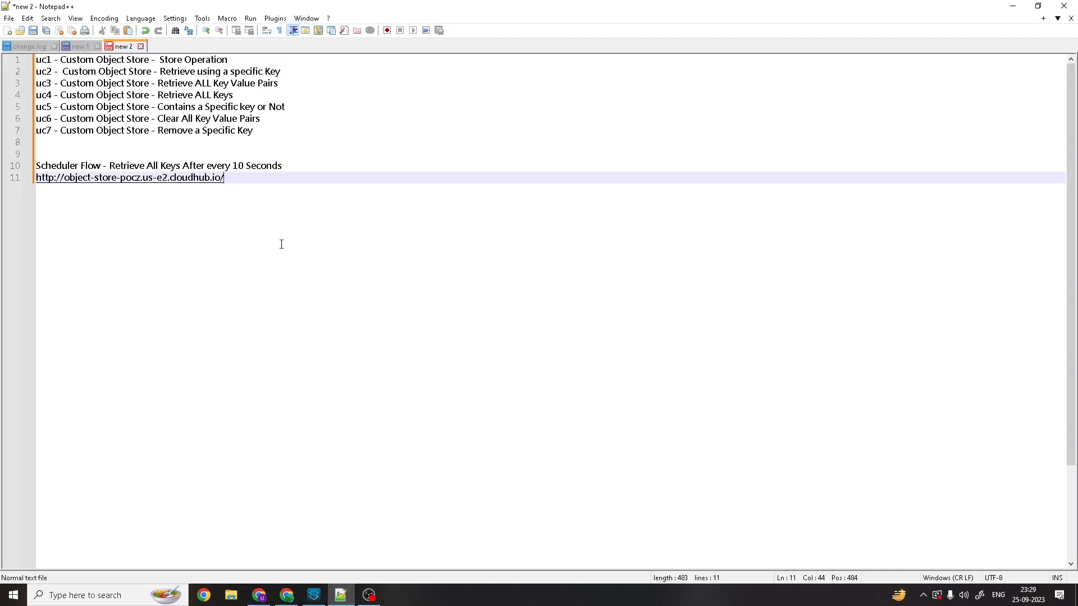
left_click(265, 140)
left_click(282, 133)
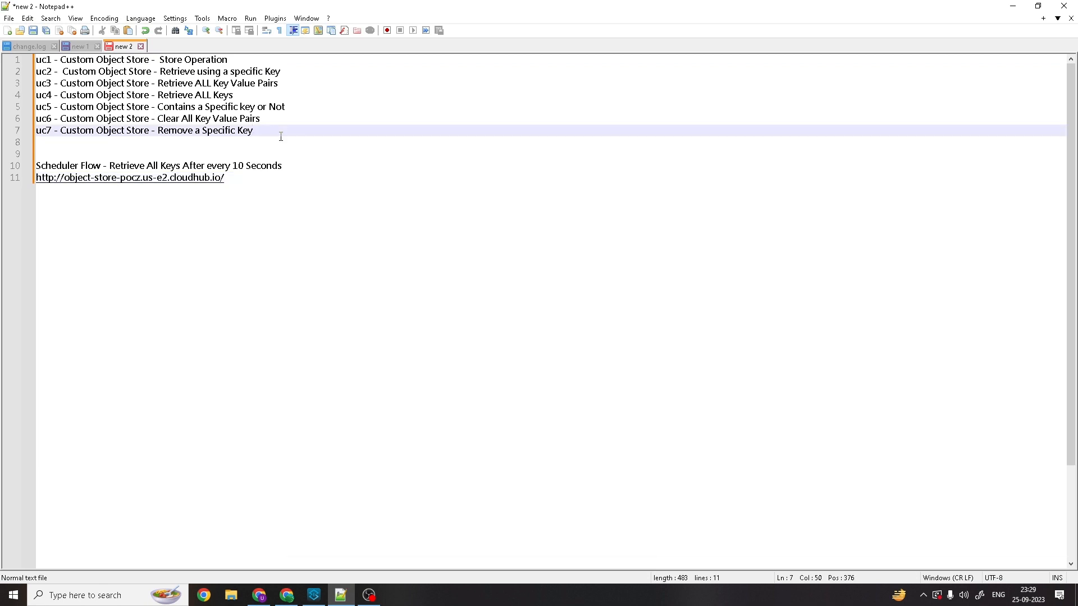
key("shift+Home")
key("shift+Up")
key("shift+Up")
key("shift+Up")
key("shift+Up")
key("shift+Up")
key("shift+Up")
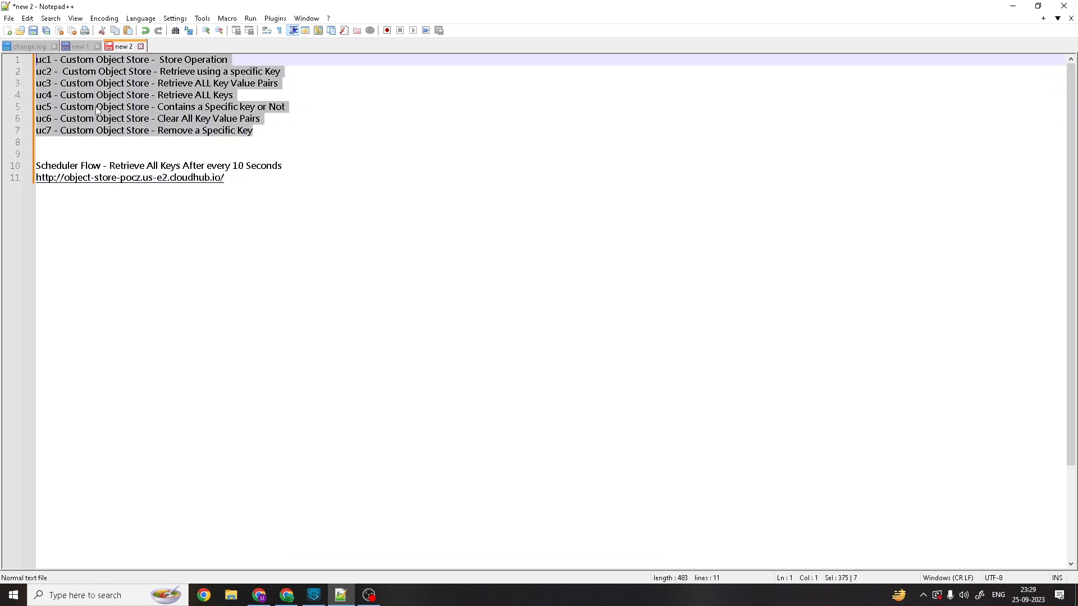
left_click_drag(258, 130, 29, 55)
left_click(333, 138)
left_click(286, 135)
key("shift+Home")
key("shift+Up")
key("shift+Up")
key("shift+Up")
key("shift+Up")
key("shift+Up")
key("shift+Up")
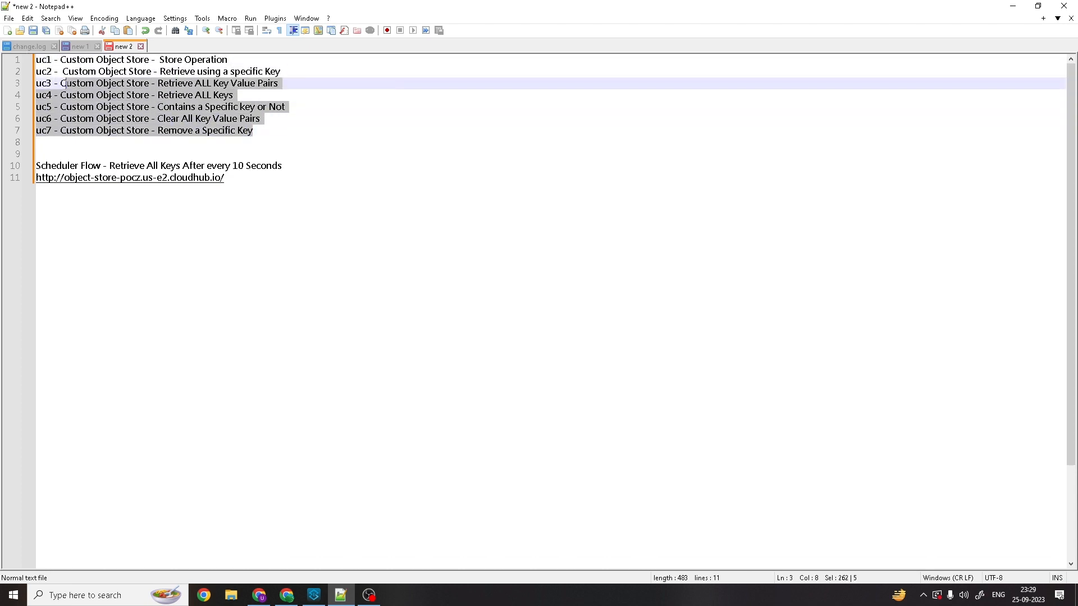
left_click(342, 141)
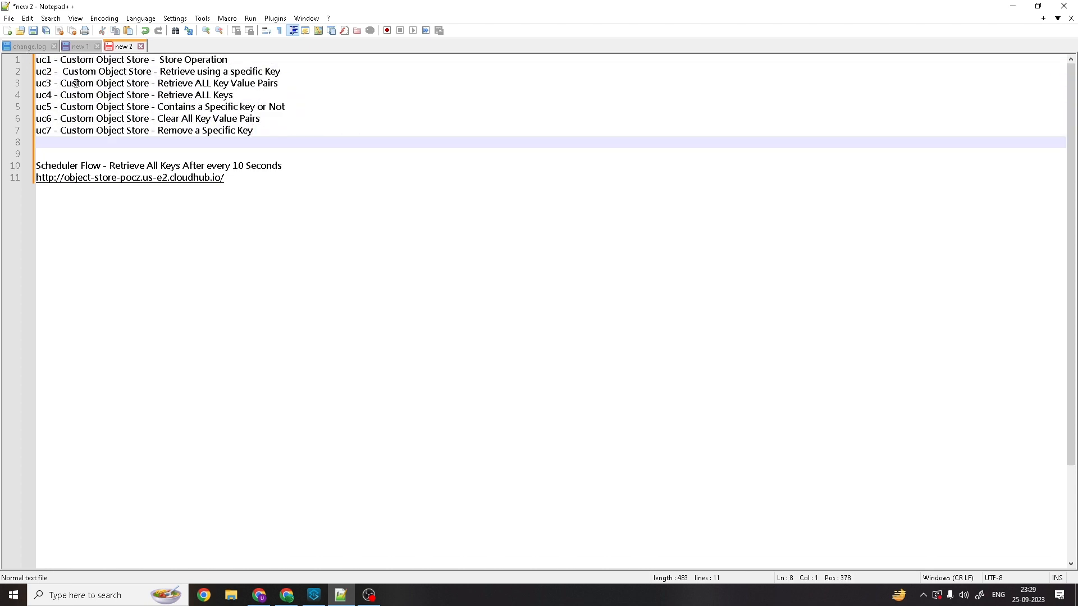
Step: Examine the "Custom Object Store" wording in the uc3 line and its use across all seven use cases
left_click_drag(62, 82, 150, 85)
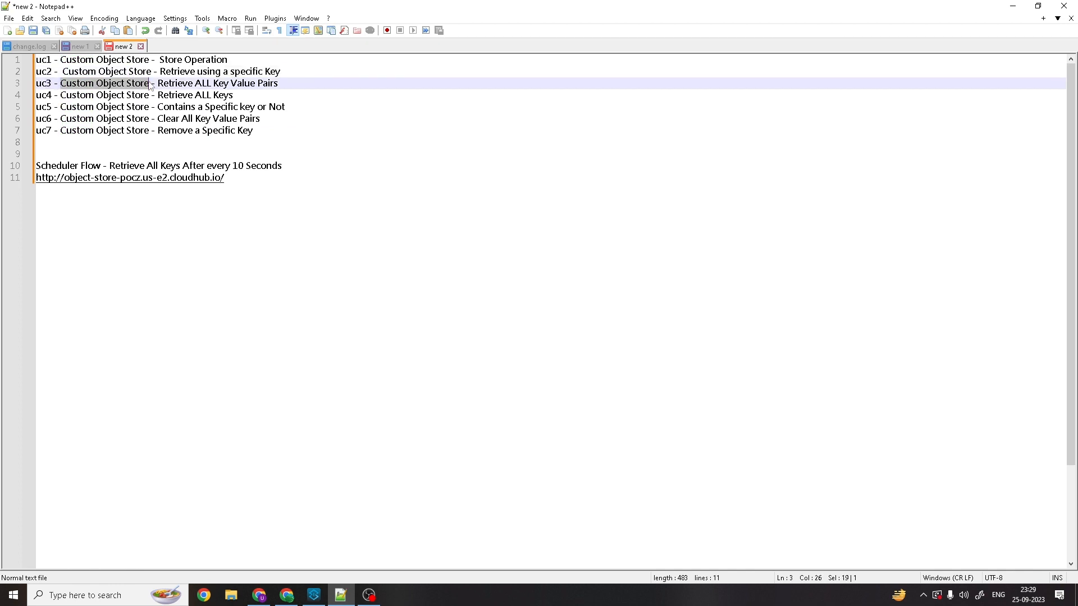
left_click(301, 132)
key("shift+Home")
key("shift+Up")
key("shift+Up")
key("shift+Up")
key("shift+Up")
key("shift+Up")
key("shift+Up")
left_click(369, 132)
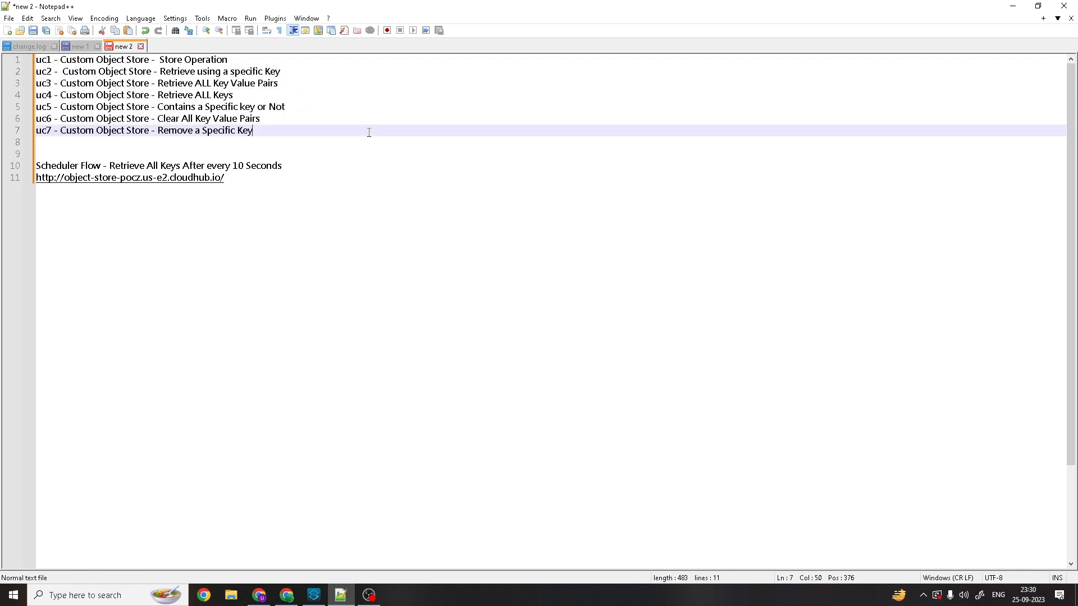
Step: Read the individual operation descriptions of uc2 to uc7, including retrieving or removing a specific key, and the whole use-case list
left_click_drag(259, 119, 290, 102)
left_click(303, 104)
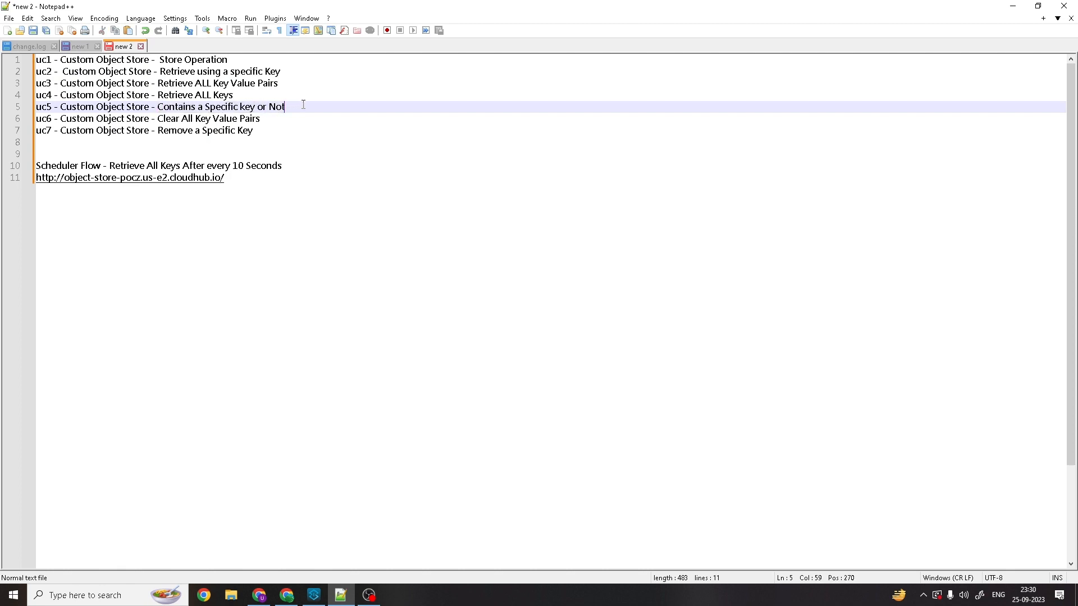
left_click_drag(159, 95, 234, 96)
left_click(264, 97)
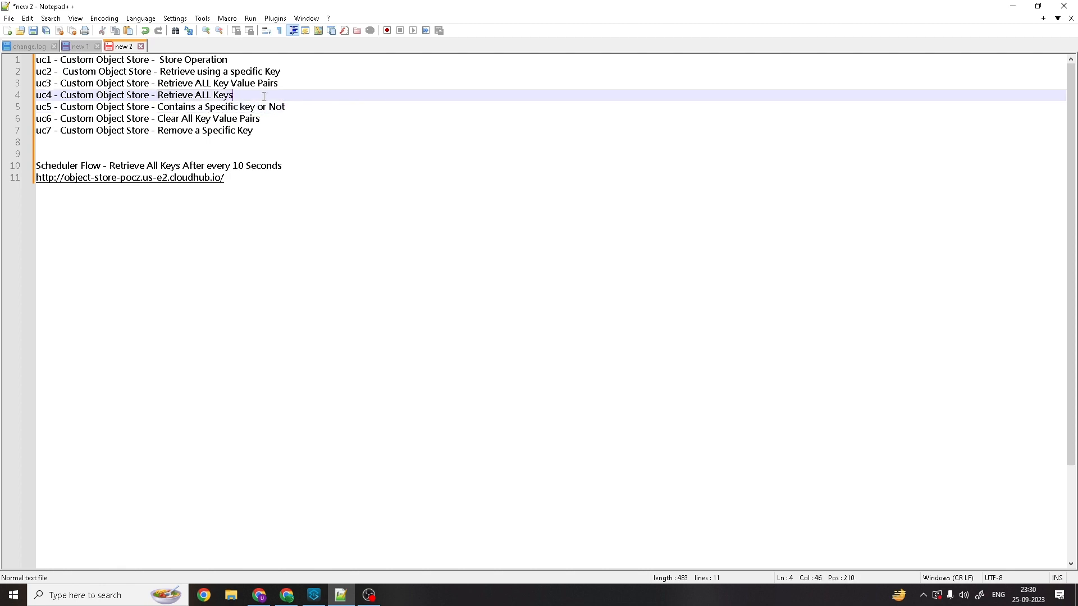
left_click_drag(159, 84, 279, 85)
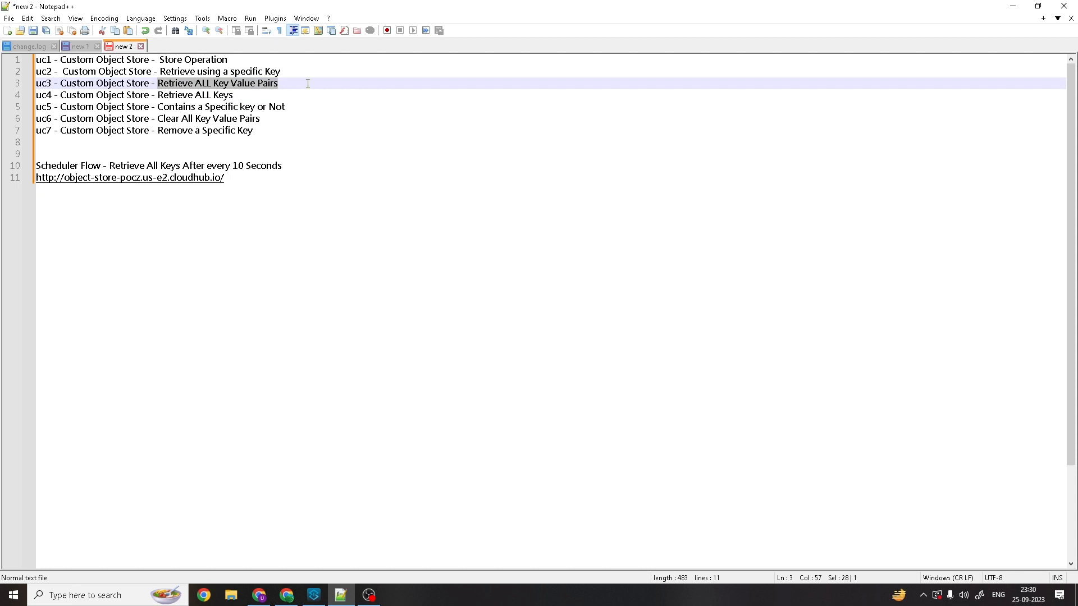
left_click(284, 85)
left_click_drag(160, 72, 298, 70)
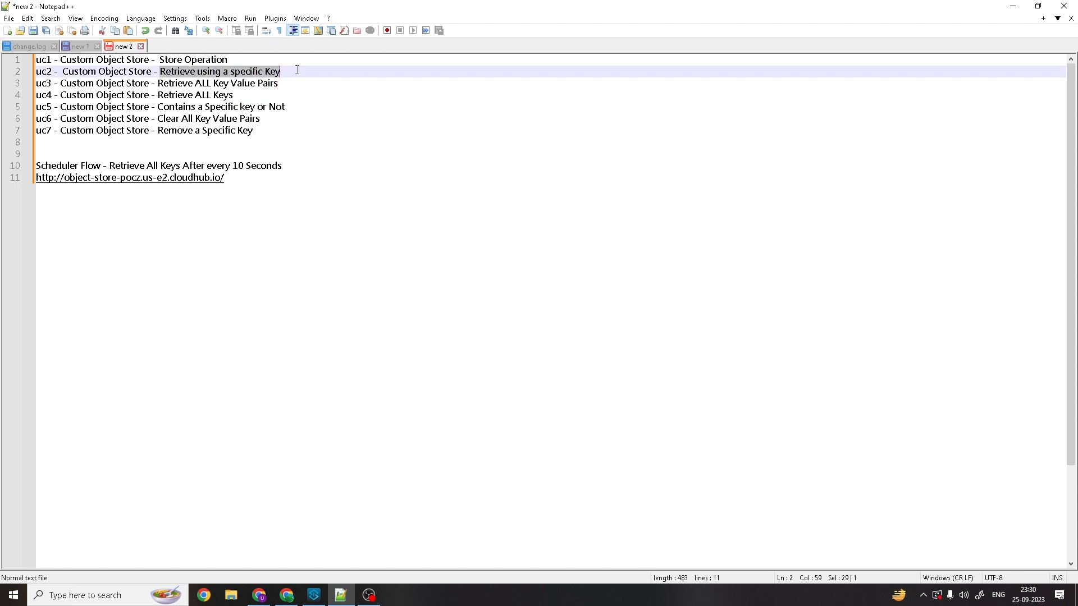
left_click(305, 71)
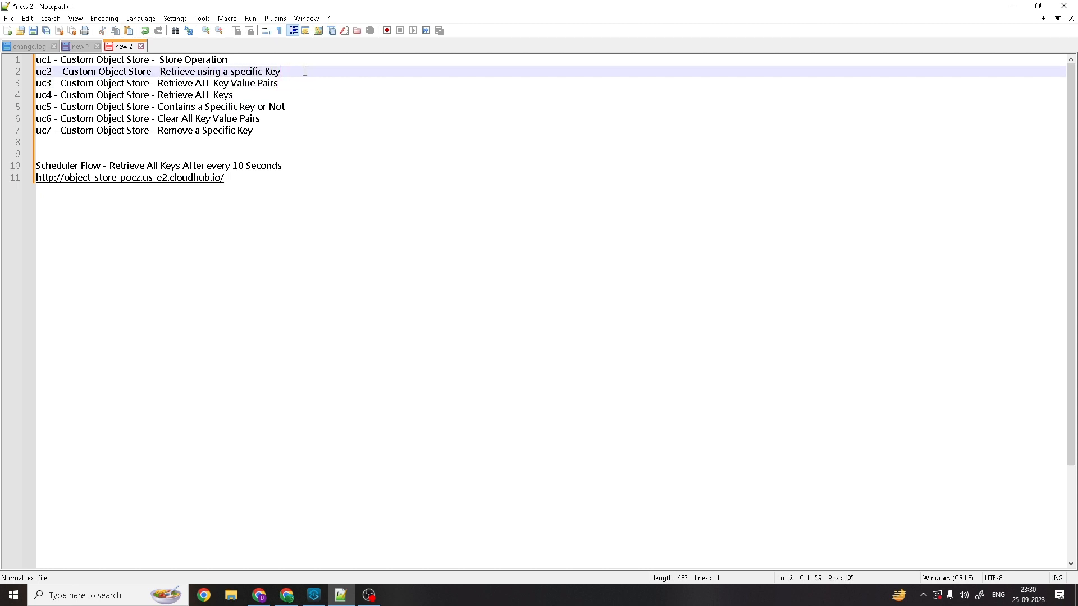
double_click(178, 72)
left_click(202, 71)
left_click_drag(198, 72, 282, 72)
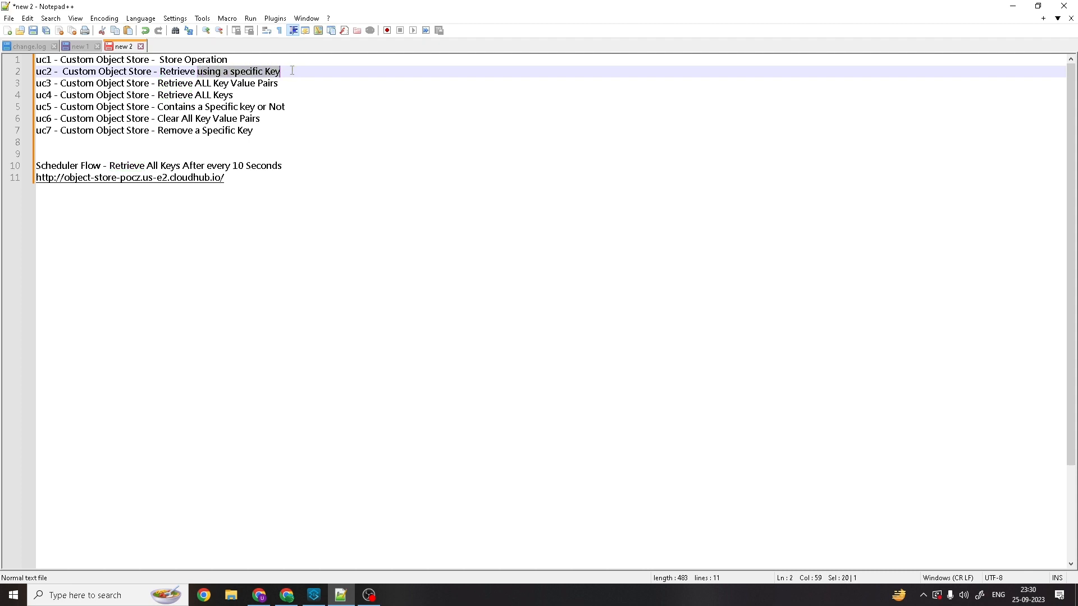
left_click(303, 73)
left_click_drag(158, 131, 254, 131)
left_click(271, 131)
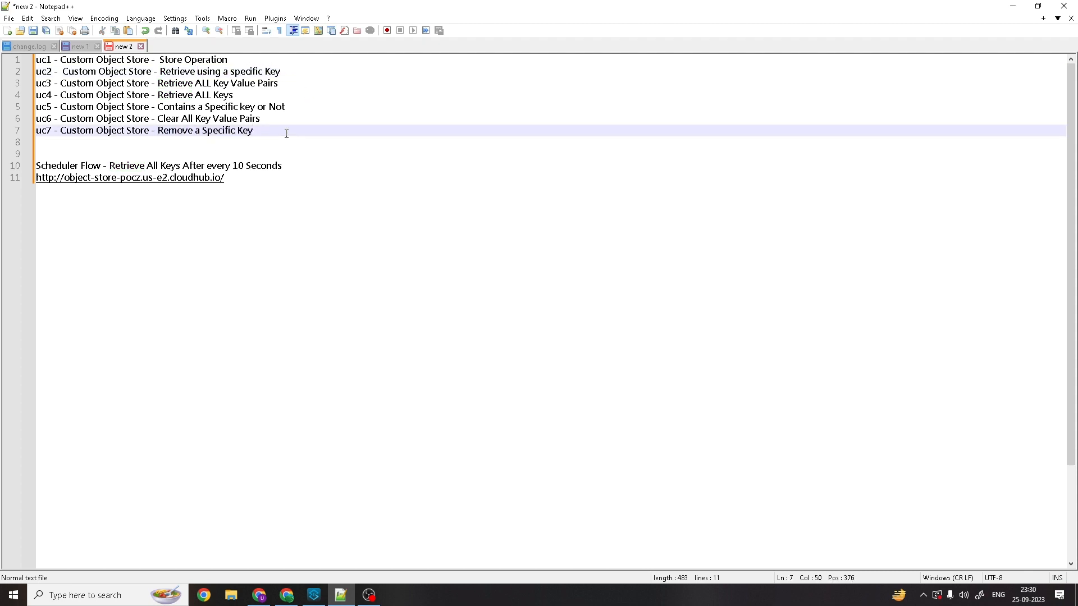
left_click(282, 219)
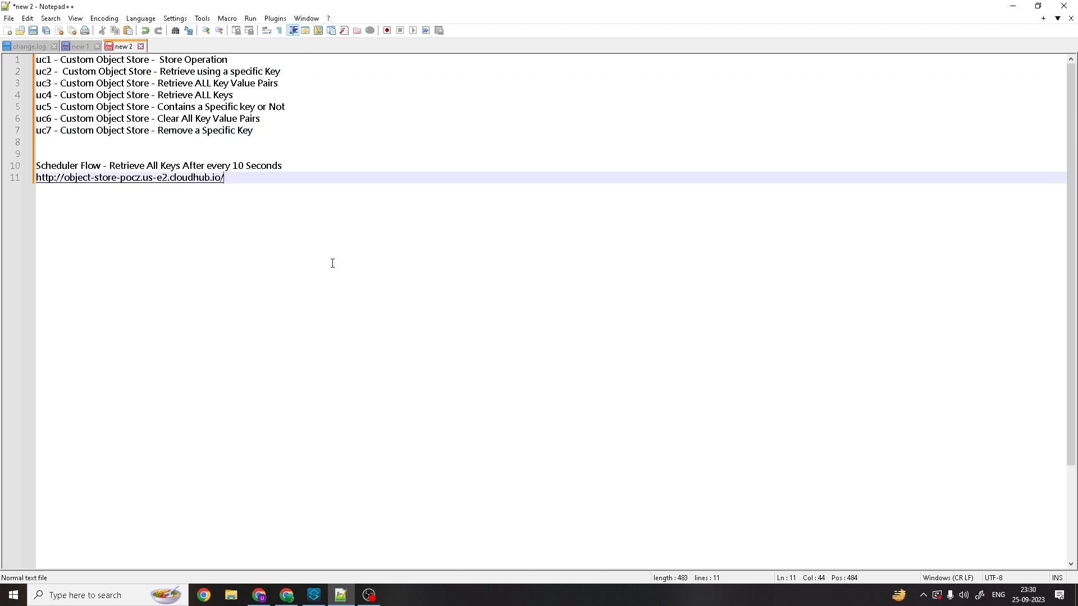
left_click_drag(284, 141, 36, 60)
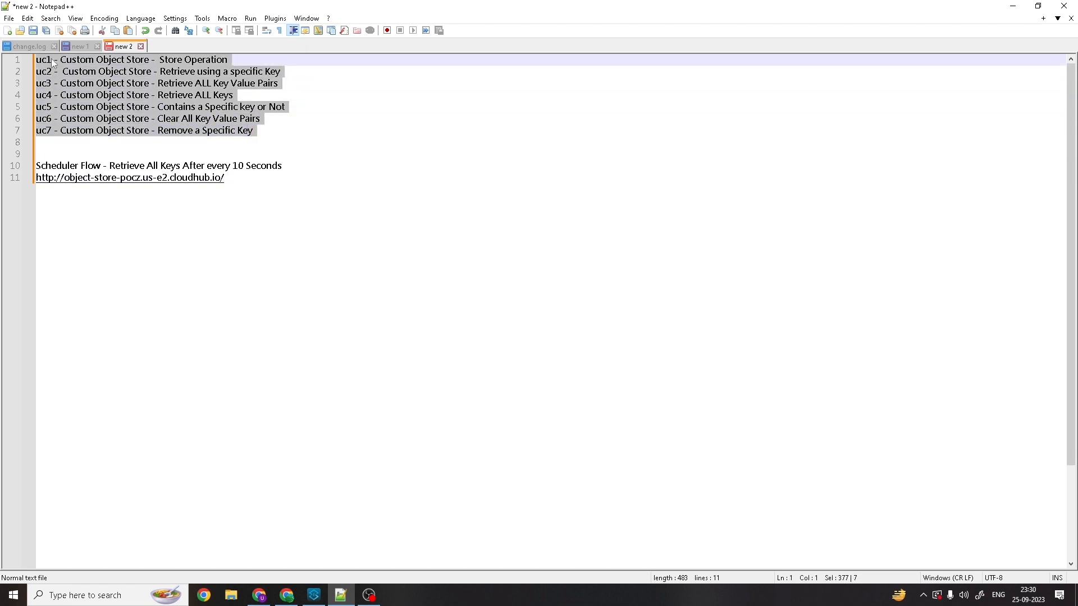
left_click(338, 135)
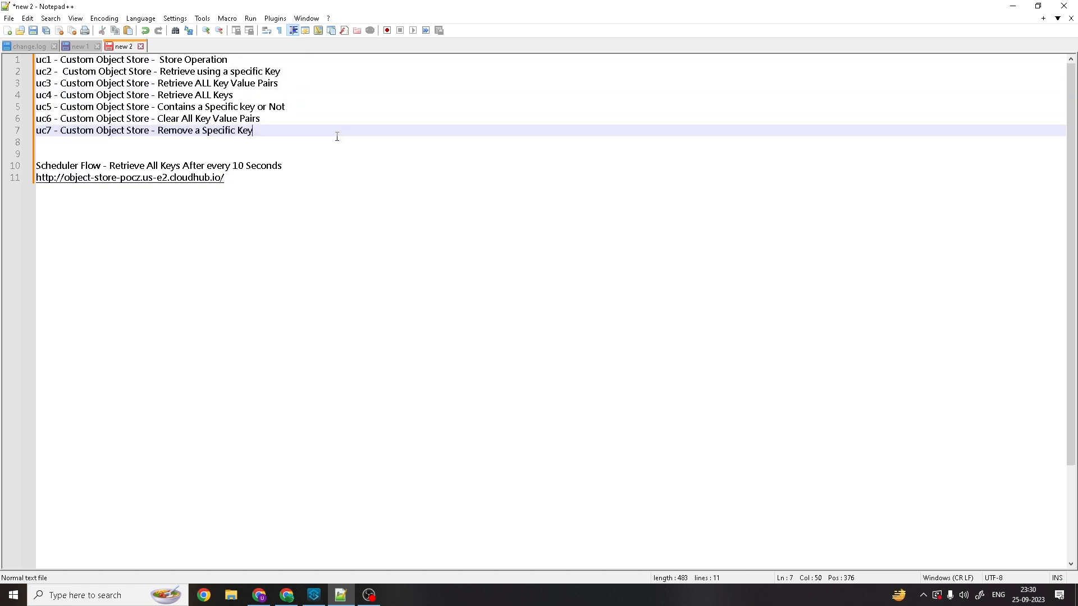
left_click_drag(284, 131, 3, 52)
left_click(295, 134)
Step: Switch back to Postman and resend the uc1 request with key "key6" and value "value6"
left_click(261, 597)
left_click(458, 8)
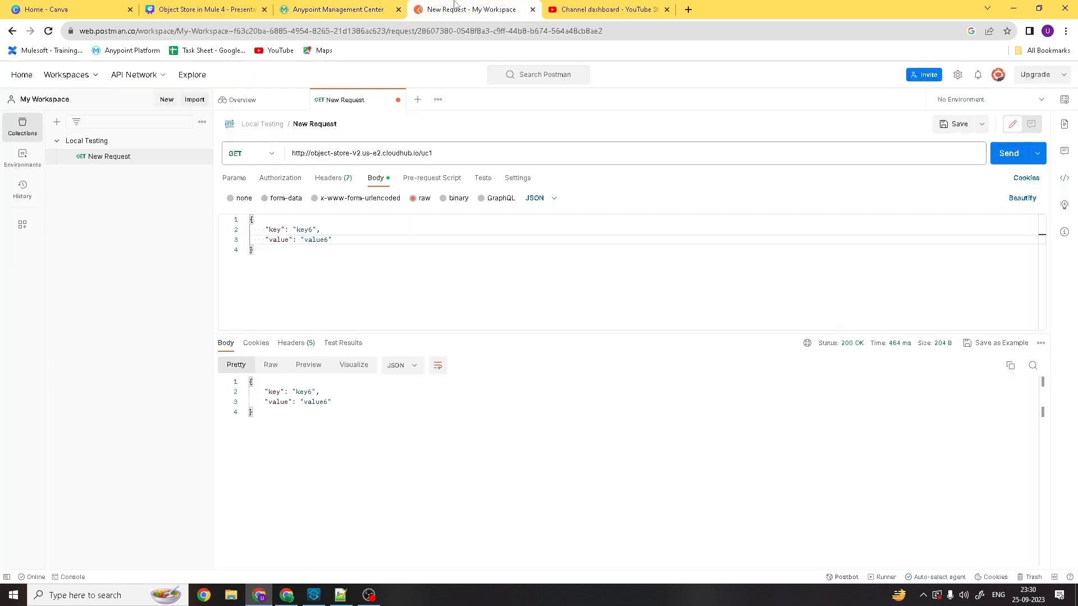
left_click(993, 158)
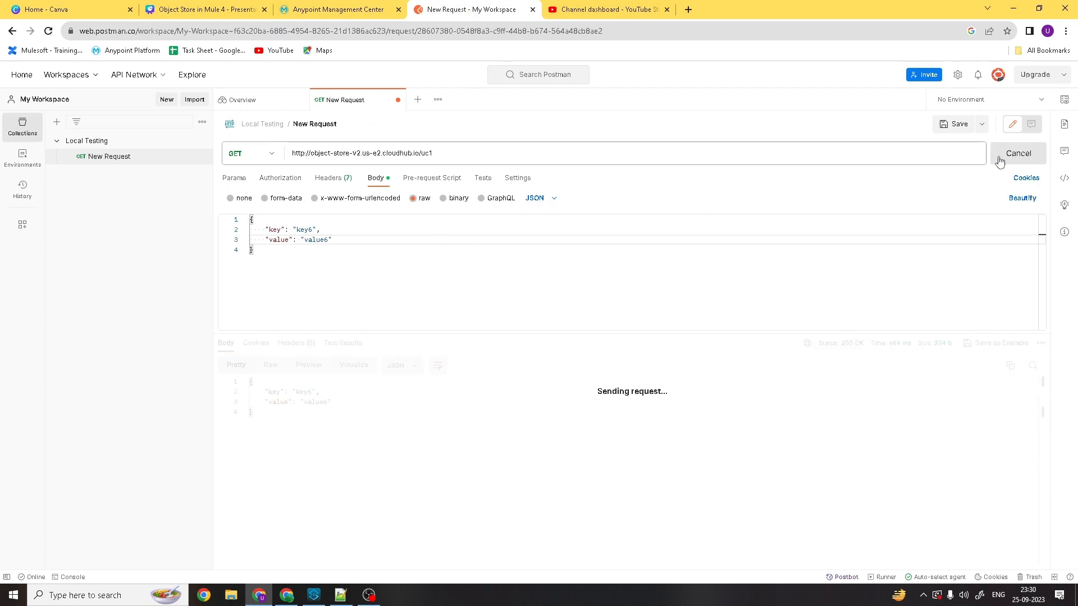
left_click(1012, 156)
left_click(1012, 155)
left_click(605, 278)
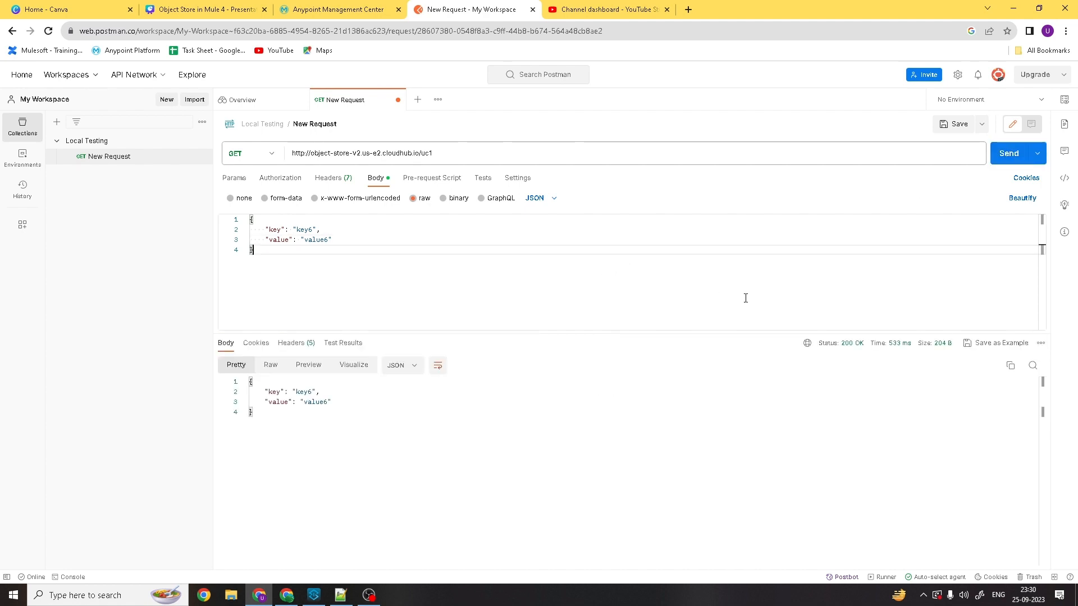
double_click(299, 231)
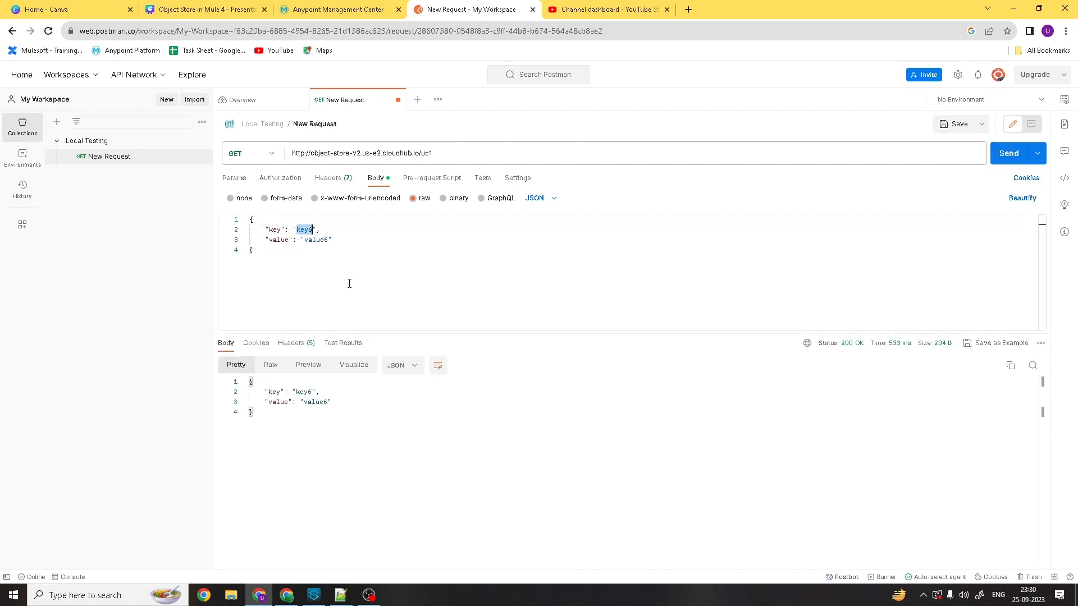
left_click(378, 319)
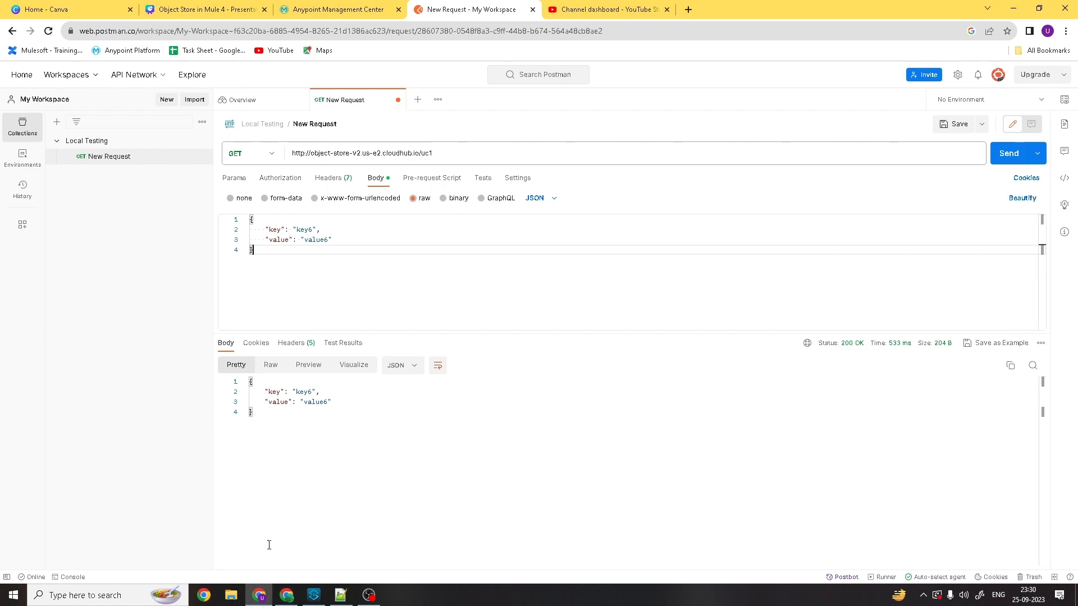
Step: Open the object stores of object-store-v2 in Runtime Manager and review the Object_store1 configuration in Anypoint Studio
left_click(336, 12)
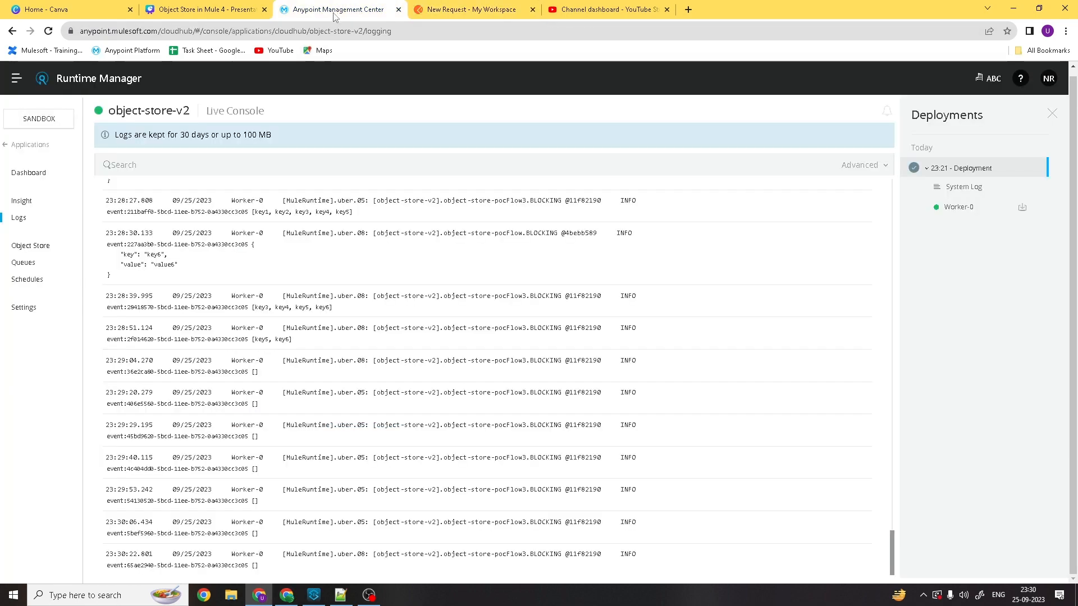
left_click(32, 247)
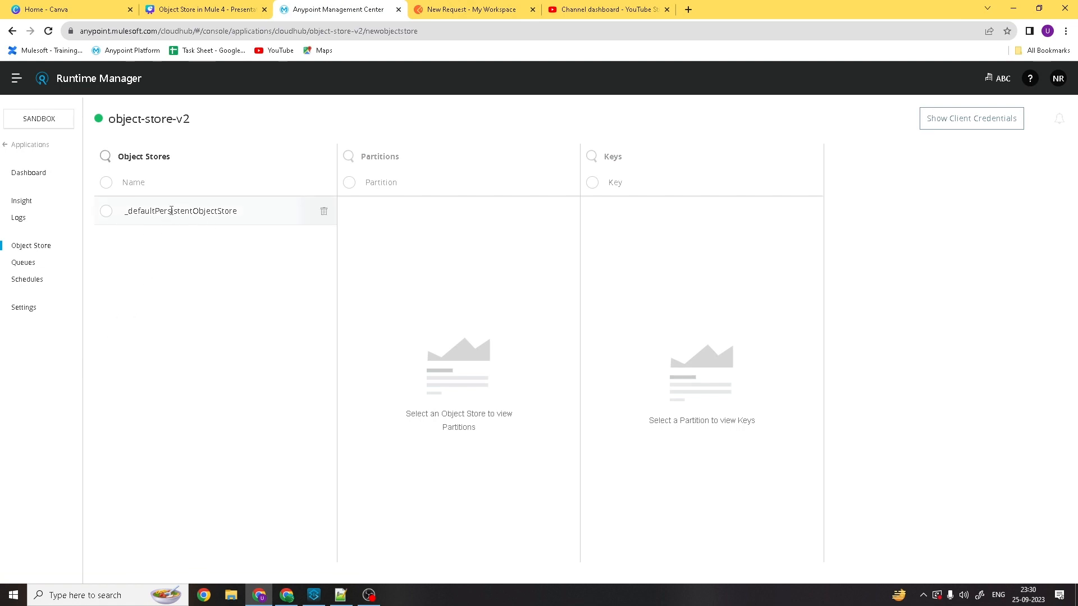
left_click(313, 595)
left_click(452, 128)
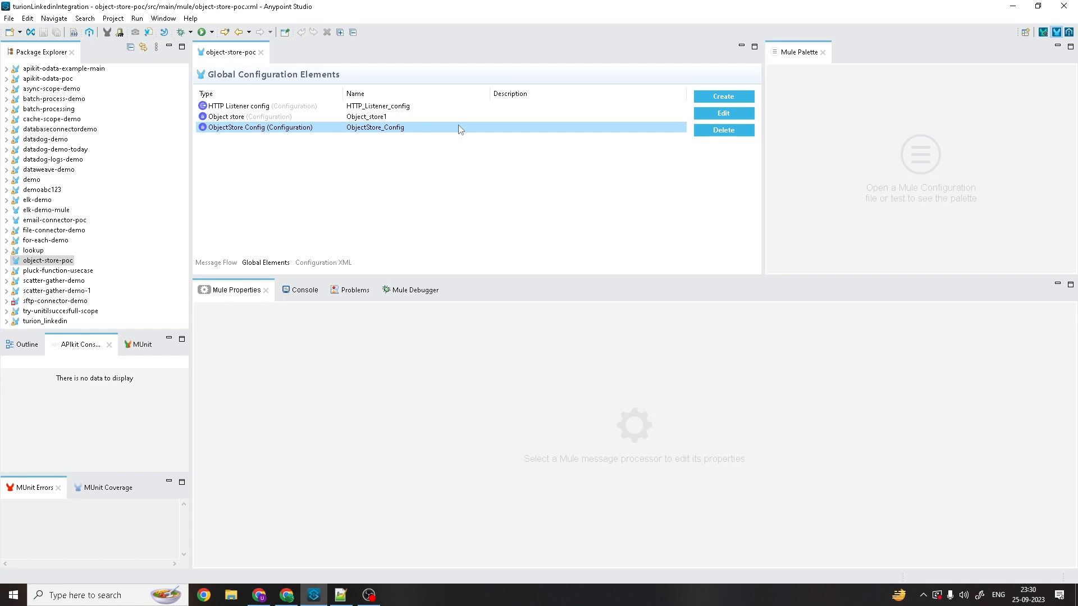
left_click(701, 114)
left_click(702, 67)
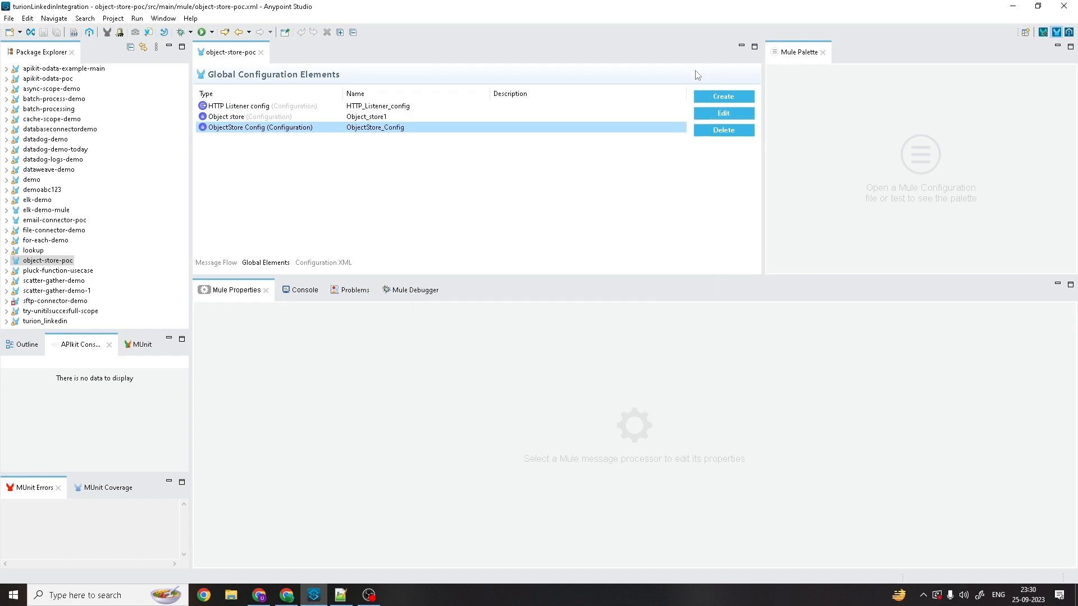
left_click(620, 117)
left_click(701, 114)
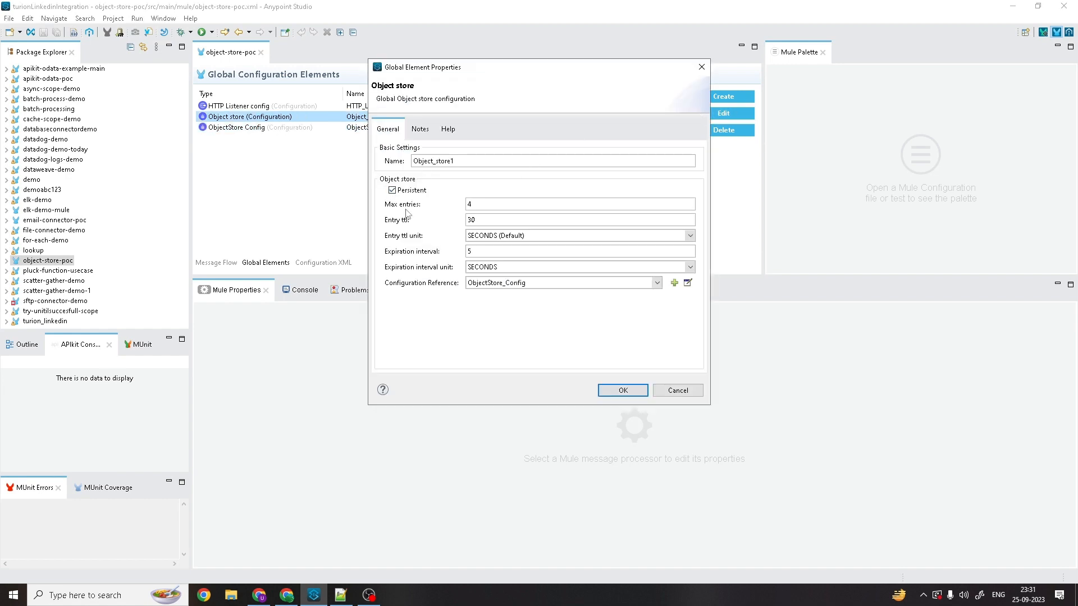
left_click(702, 67)
Step: Switch back to Runtime Manager and list the keys of partition Object_store1 in _defaultPersistentObjectStore
left_click(259, 595)
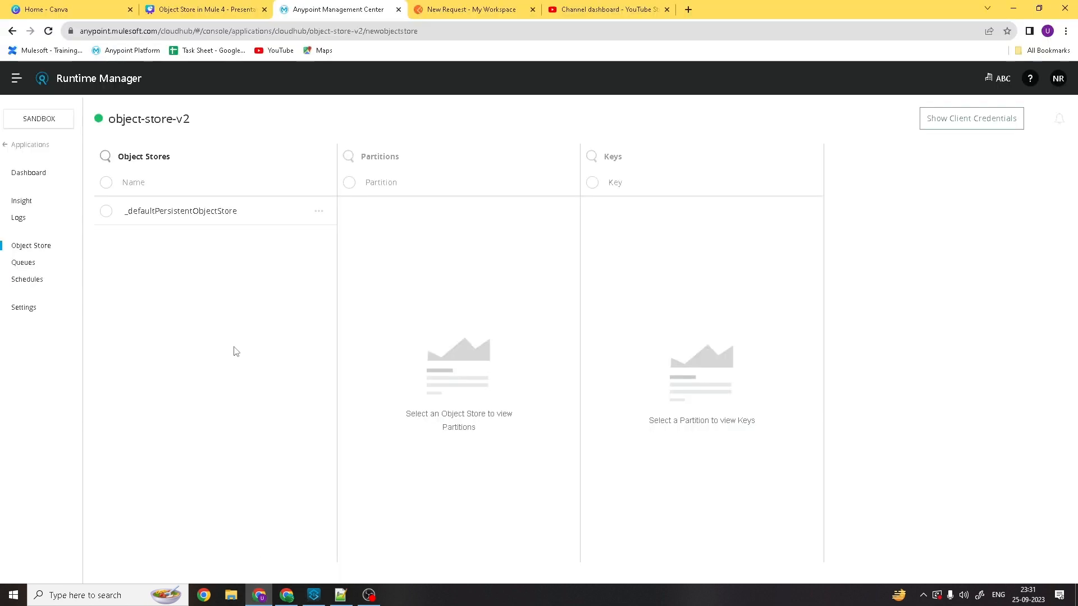
left_click(107, 212)
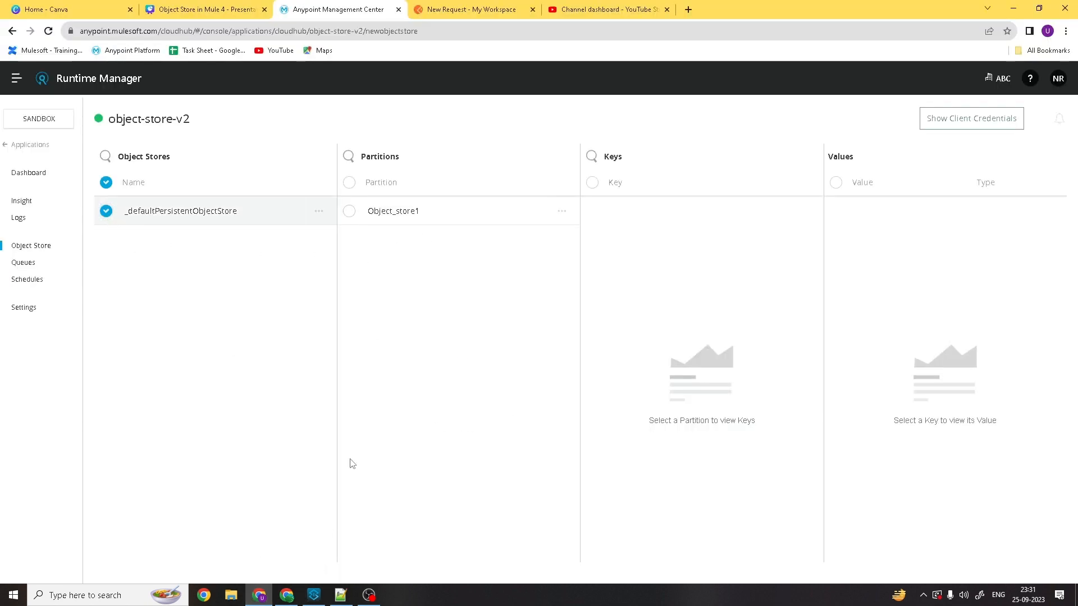
left_click(313, 596)
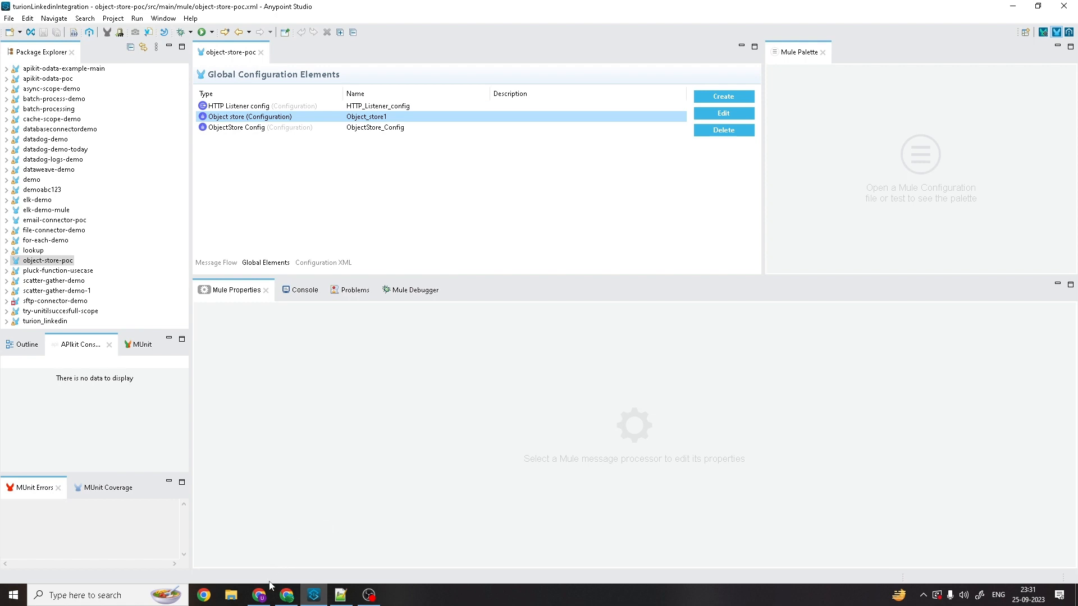
left_click(259, 594)
left_click(349, 211)
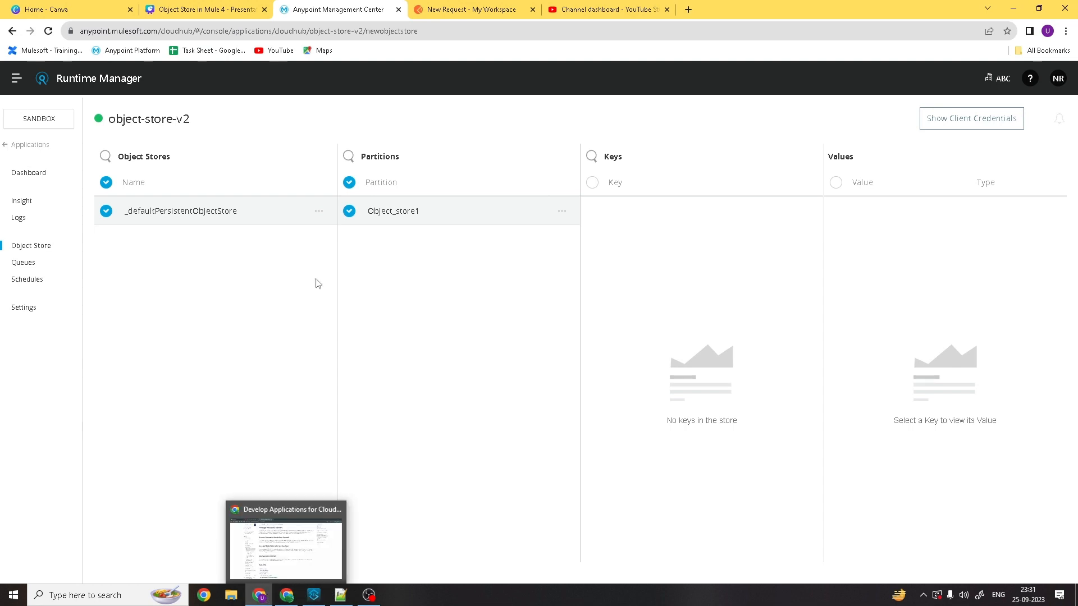
Step: Switch to Postman and resend the uc1 request with key "key6" and value "value6" several times
left_click(460, 8)
left_click(1002, 161)
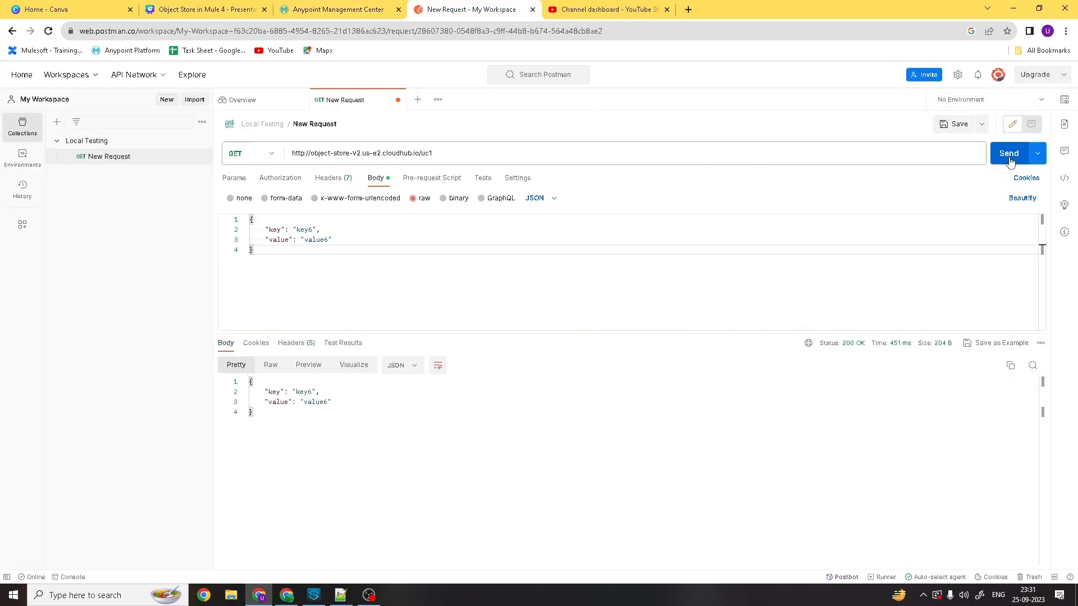
left_click(1009, 161)
left_click(1010, 160)
left_click(1010, 161)
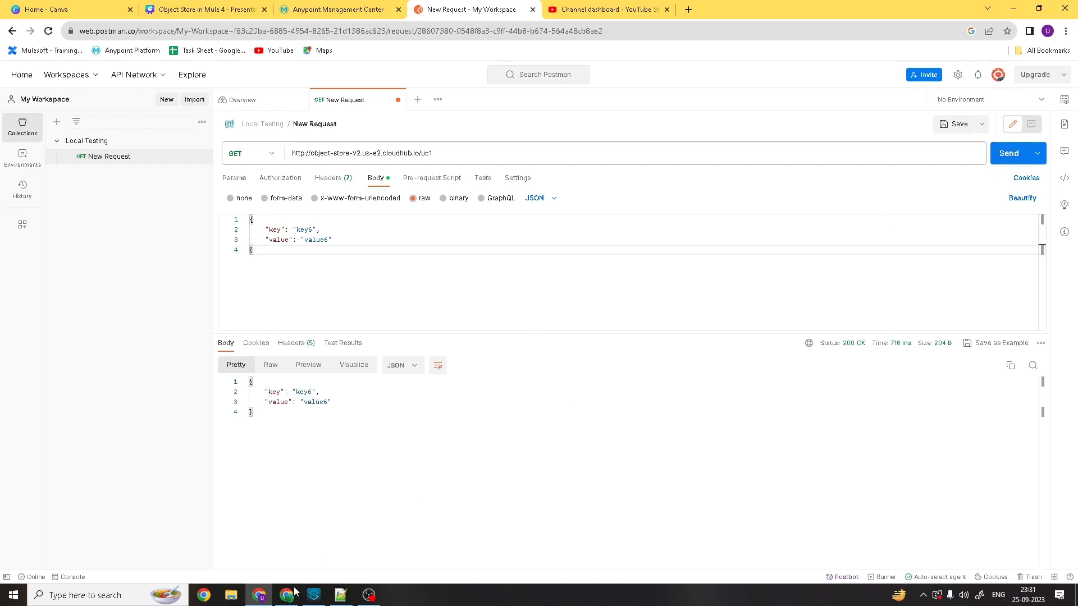
Step: Switch to Runtime Manager and reload the key list of the Object_store1 partition by reselecting it
left_click(262, 597)
left_click(262, 596)
left_click(342, 10)
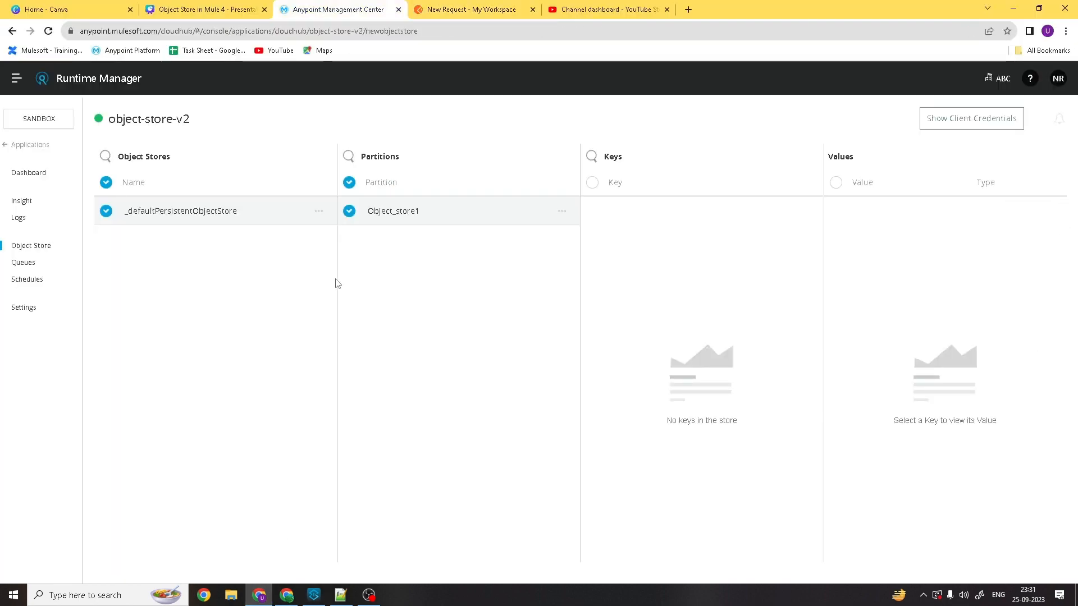
left_click(350, 212)
left_click(351, 213)
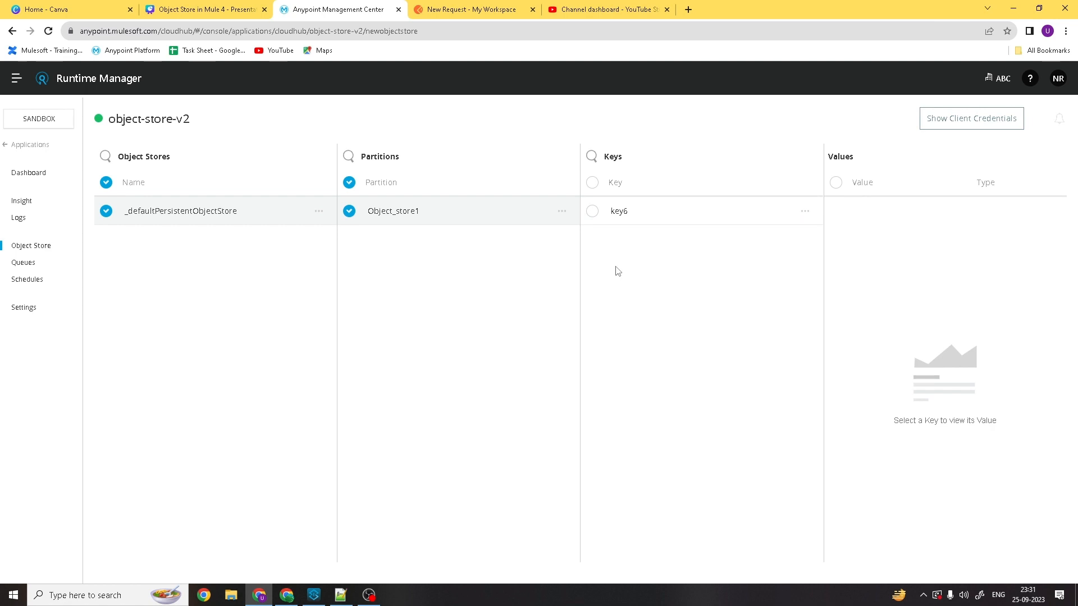
Step: Inspect the stored value of key6 in the Object_store1 partition and deselect the key
left_click(594, 213)
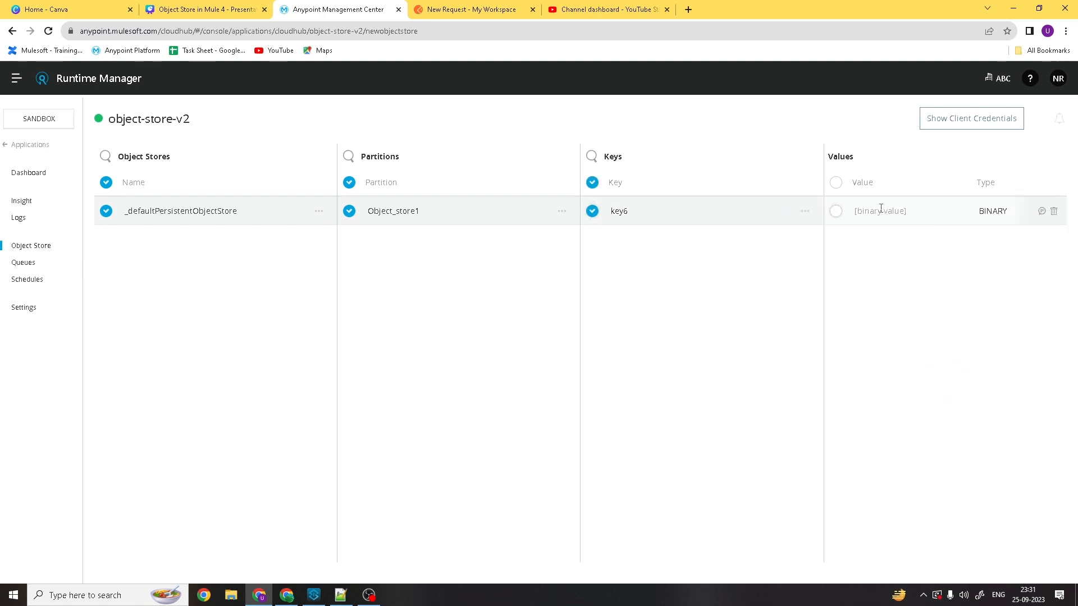
left_click(838, 212)
left_click(838, 212)
left_click(593, 215)
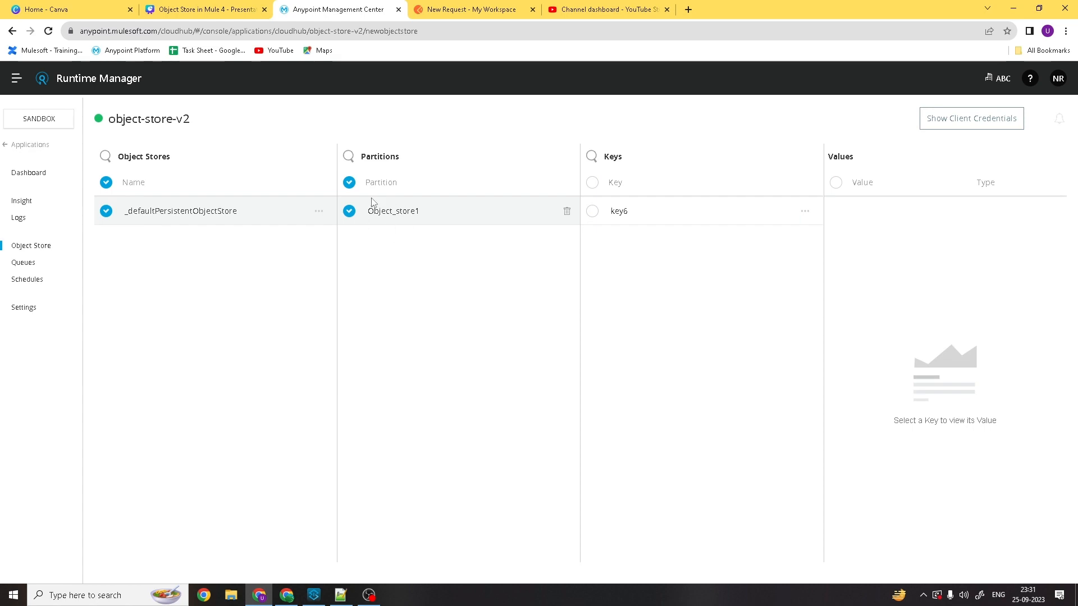
Step: Compare the partition name Object_store1 with the name of the global object store element in Anypoint Studio
left_click_drag(370, 212, 430, 213)
left_click(314, 600)
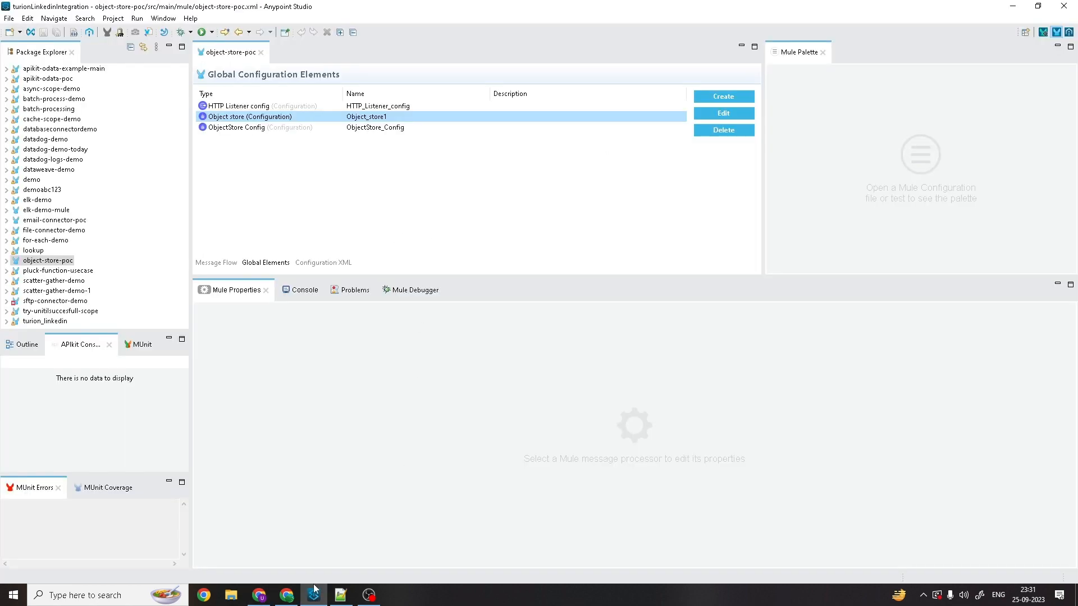
left_click(259, 595)
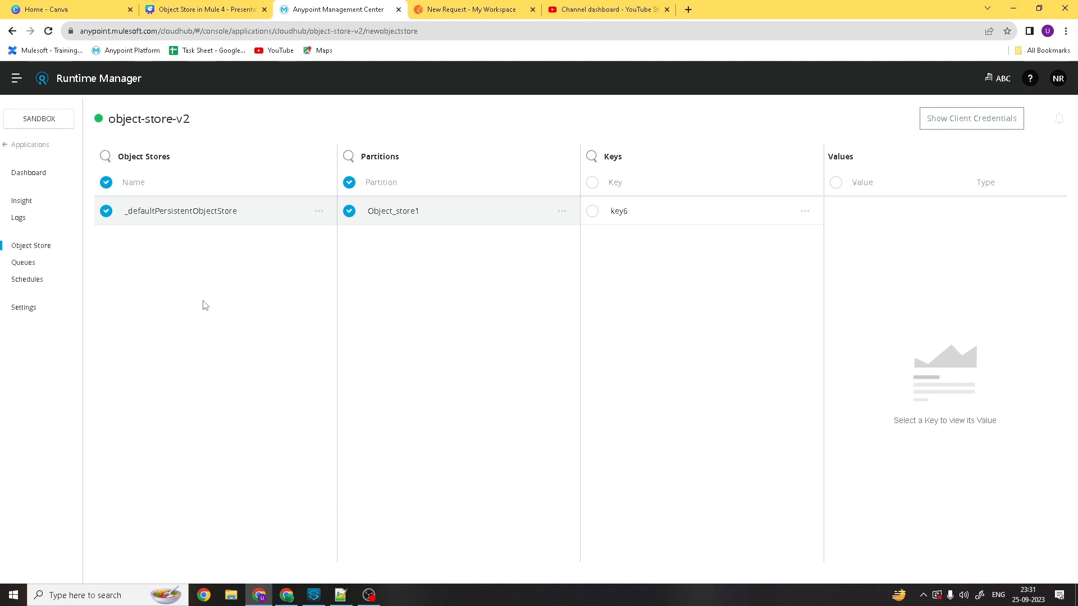
Step: Open the settings of object-store-v2 in Runtime Manager and review its properties and runtime options
left_click(28, 312)
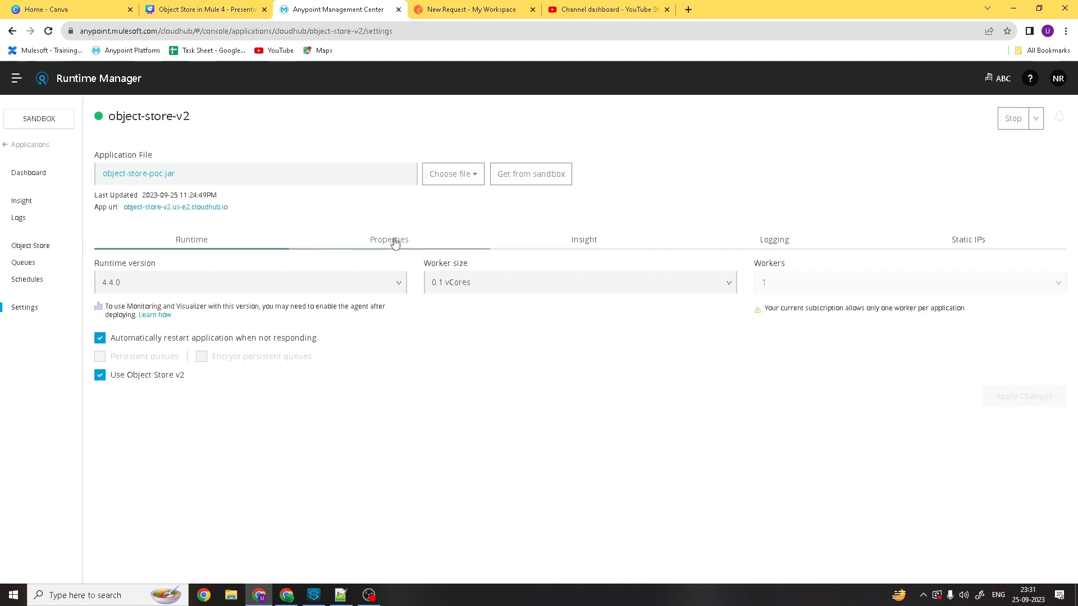
left_click(395, 243)
left_click(245, 242)
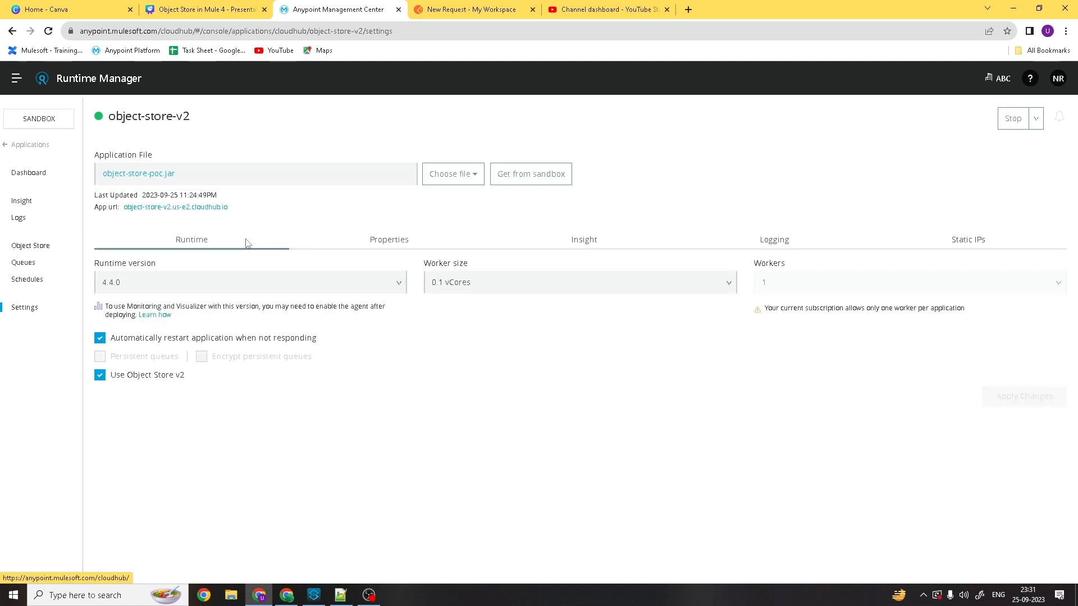
Step: Check the Object_store1 configuration in Anypoint Studio and the Object Store v2 field descriptions in the Canva presentation
left_click(315, 602)
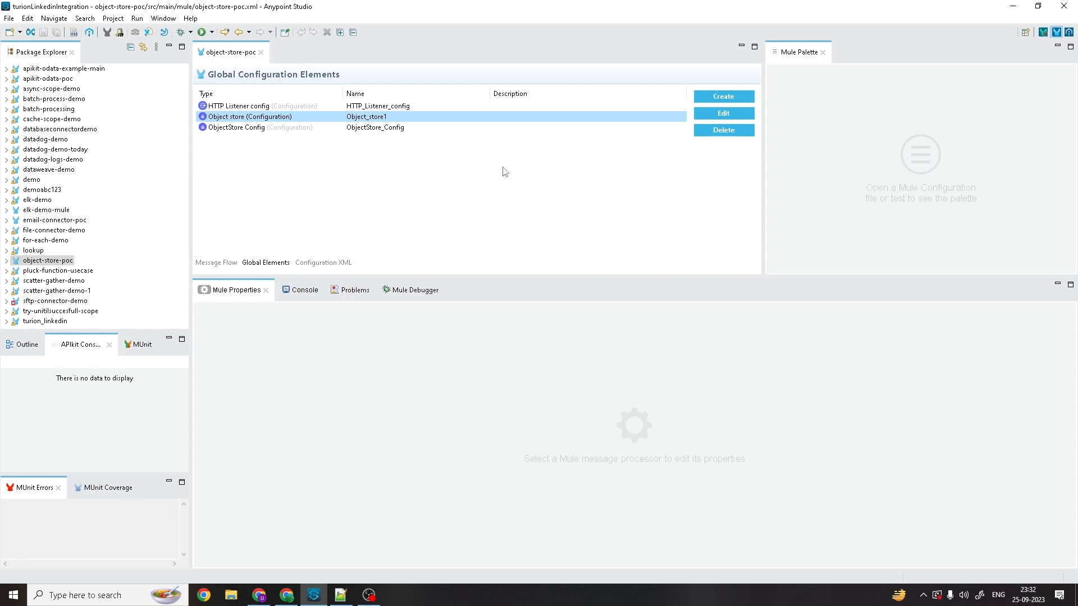
left_click(707, 115)
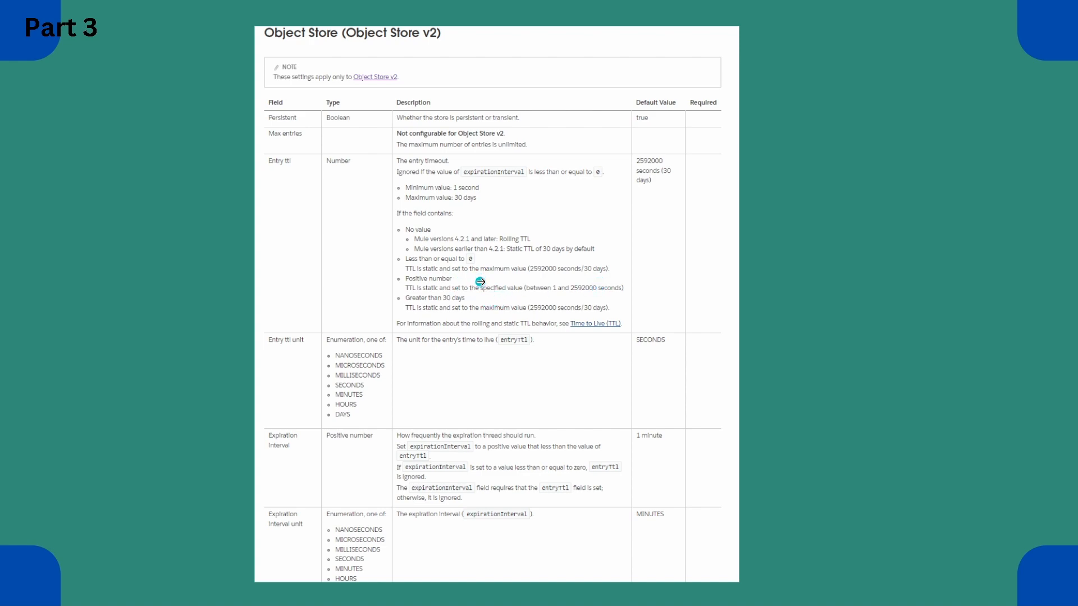
left_click(1041, 579)
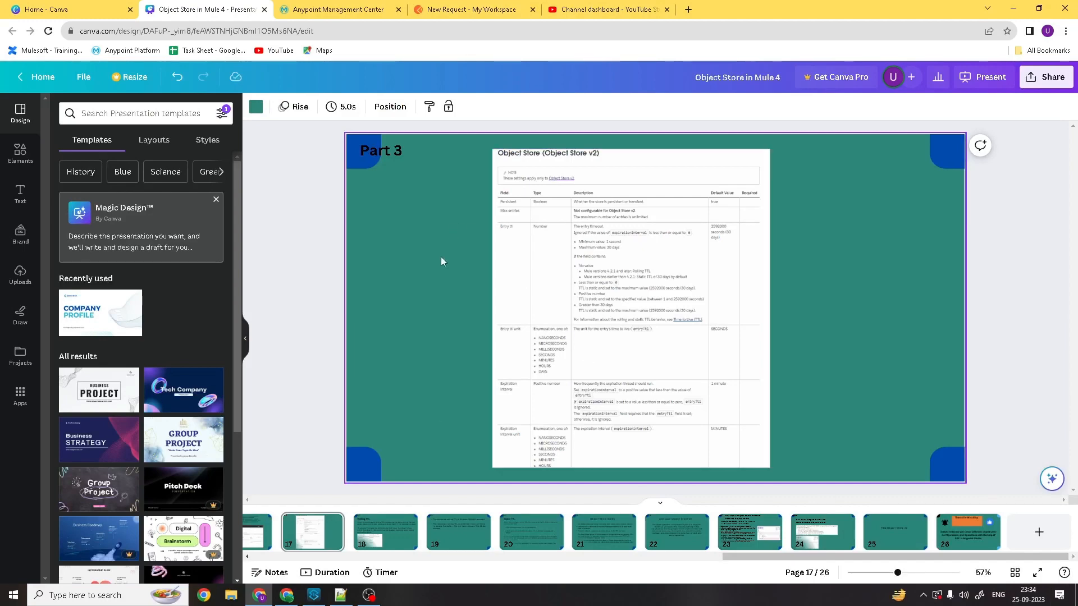
Step: Switch to Anypoint Studio and set the entry ttl of the Object_store1 global configuration to 0
left_click(314, 595)
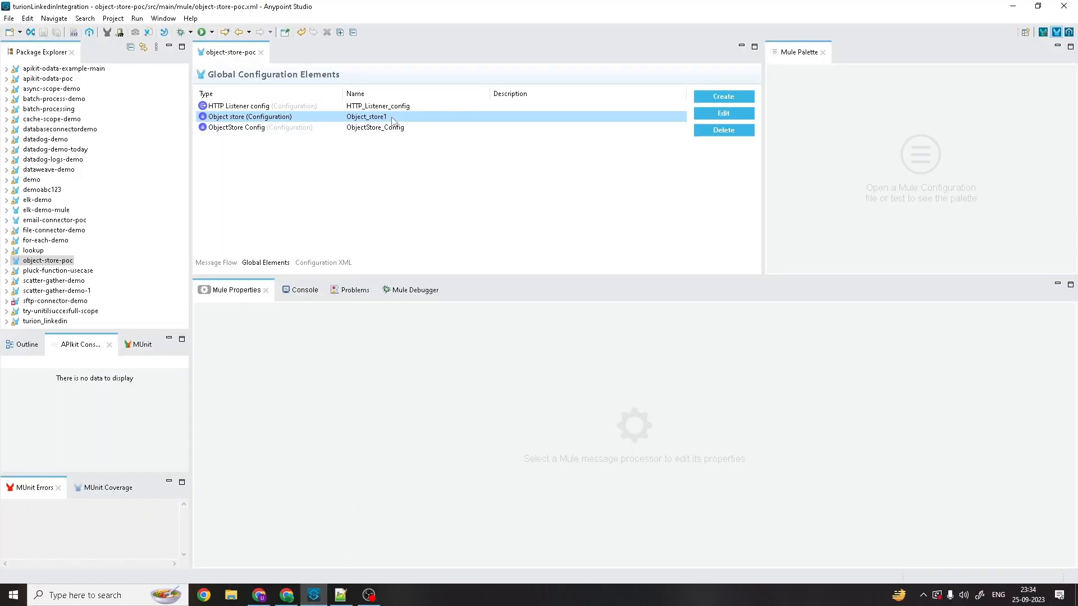
double_click(679, 114)
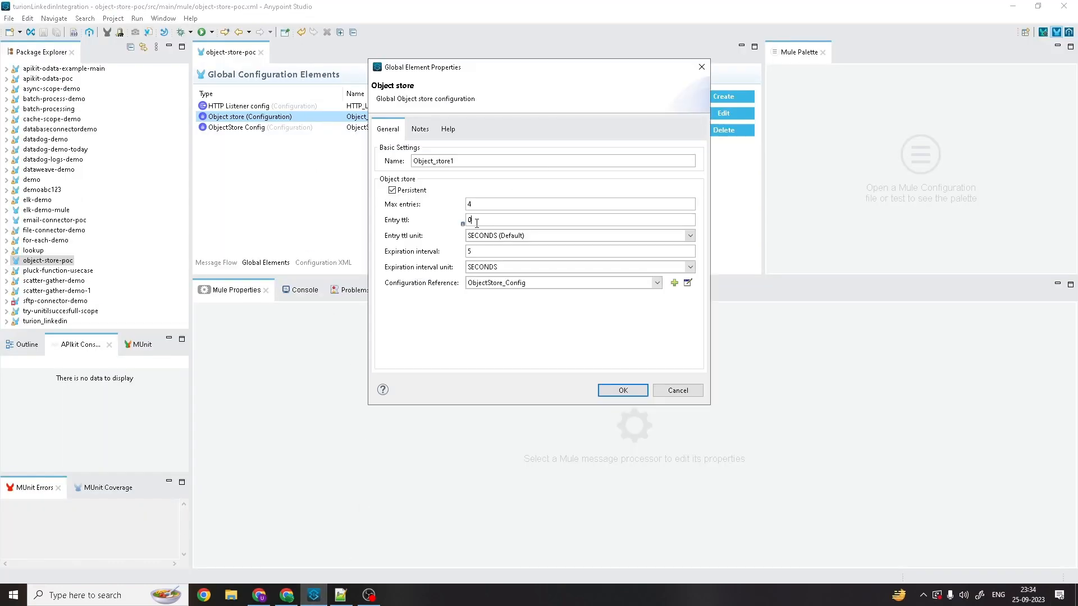
left_click_drag(478, 220, 448, 221)
left_click(640, 393)
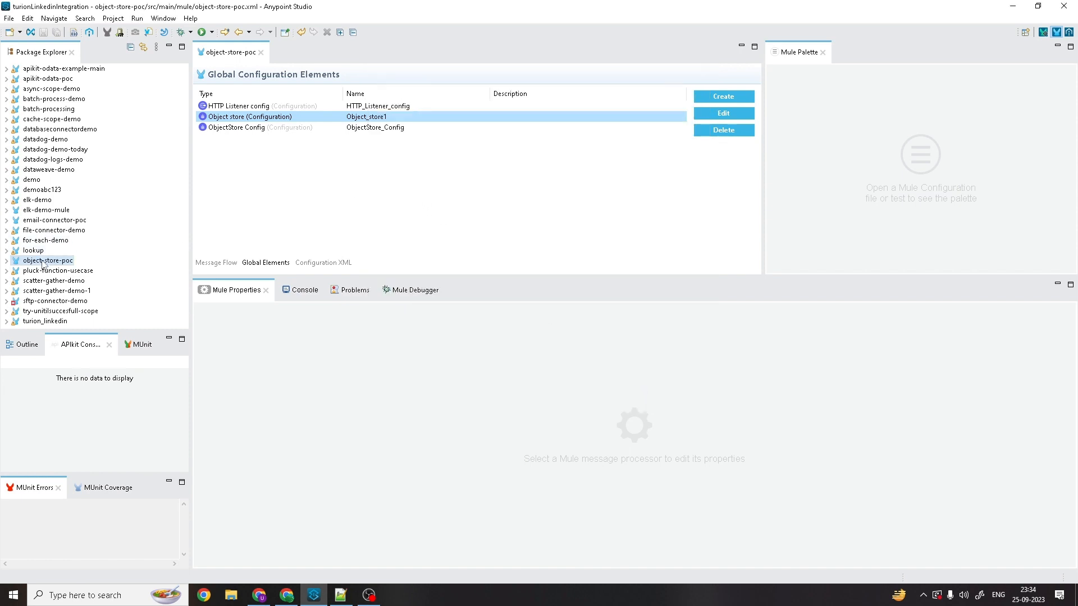
Step: Close the object-store-poc editor and begin exporting the project as an Anypoint Studio Project to Mule Deployable Archive
left_click(261, 52)
right_click(55, 261)
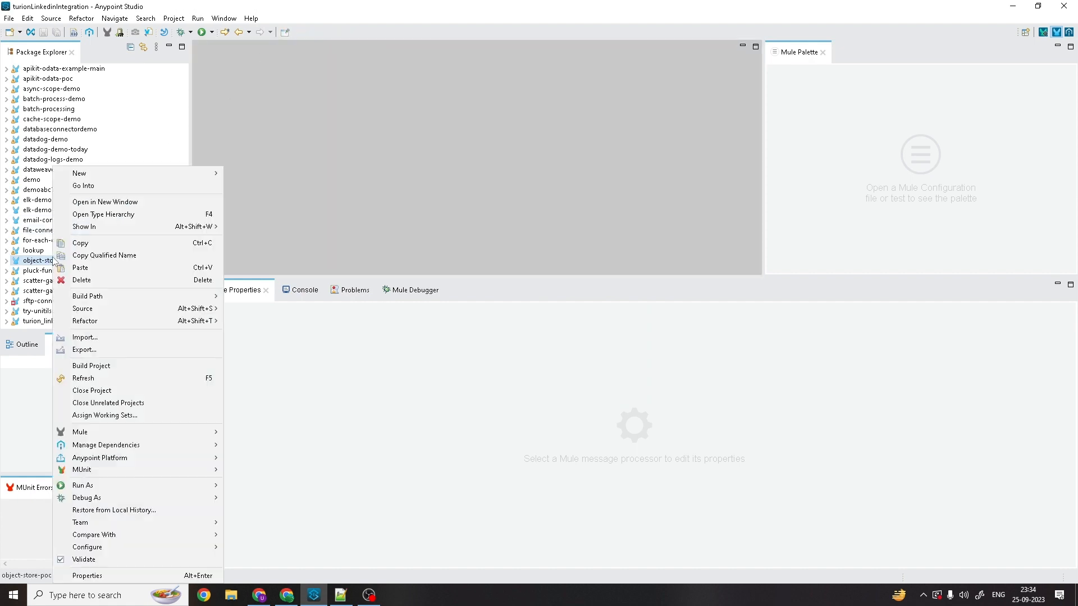
left_click(107, 350)
left_click(525, 238)
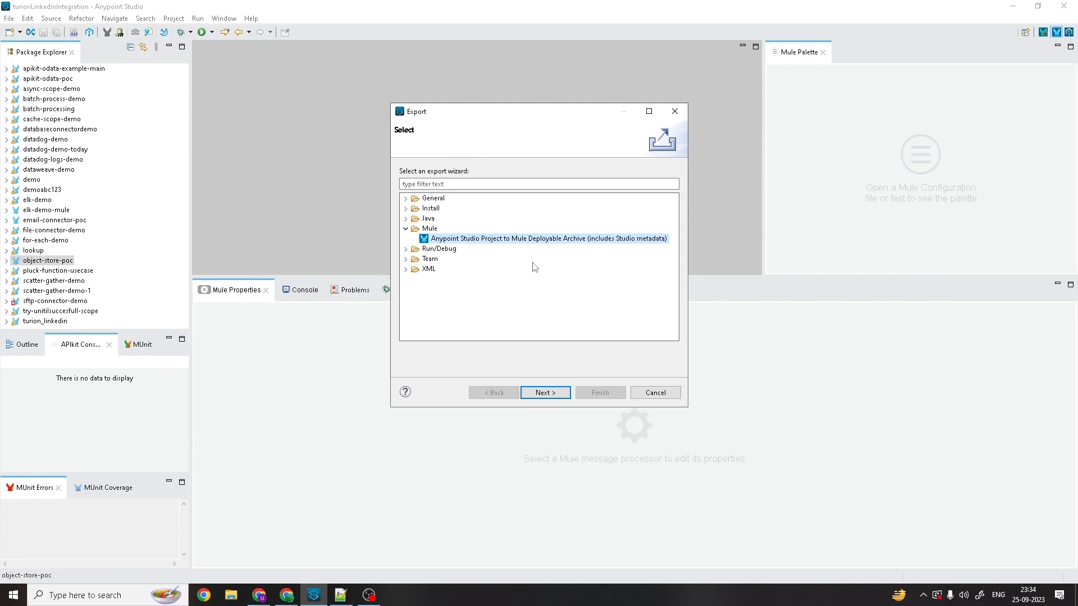
left_click(539, 395)
Step: Name the exported JAR object-store-poc-ttl-zero in the Desktop folder Object-Store-V2 and complete the export
left_click(696, 180)
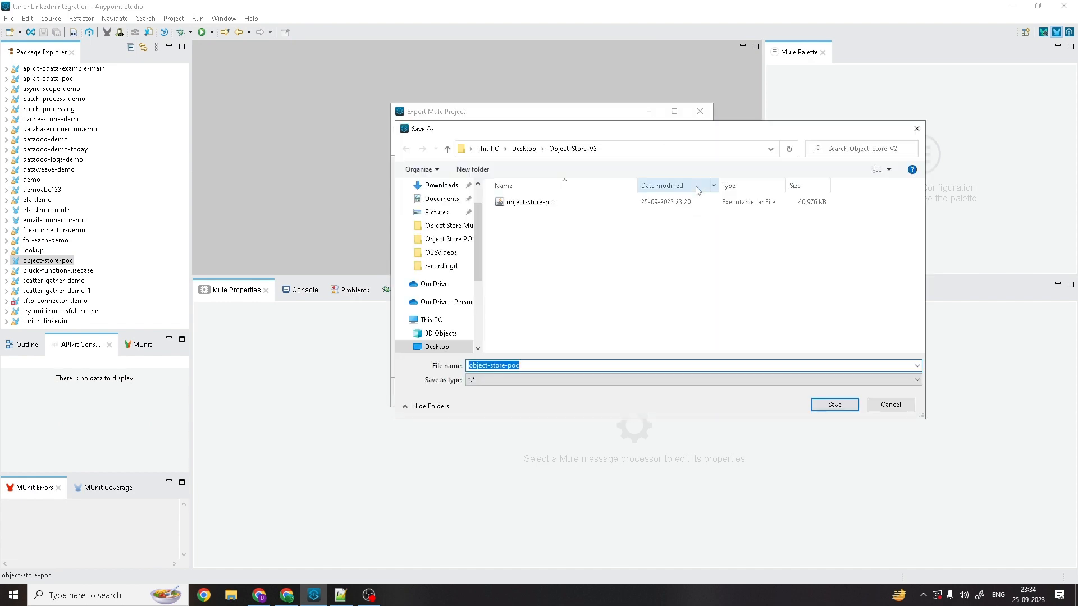
left_click(535, 366)
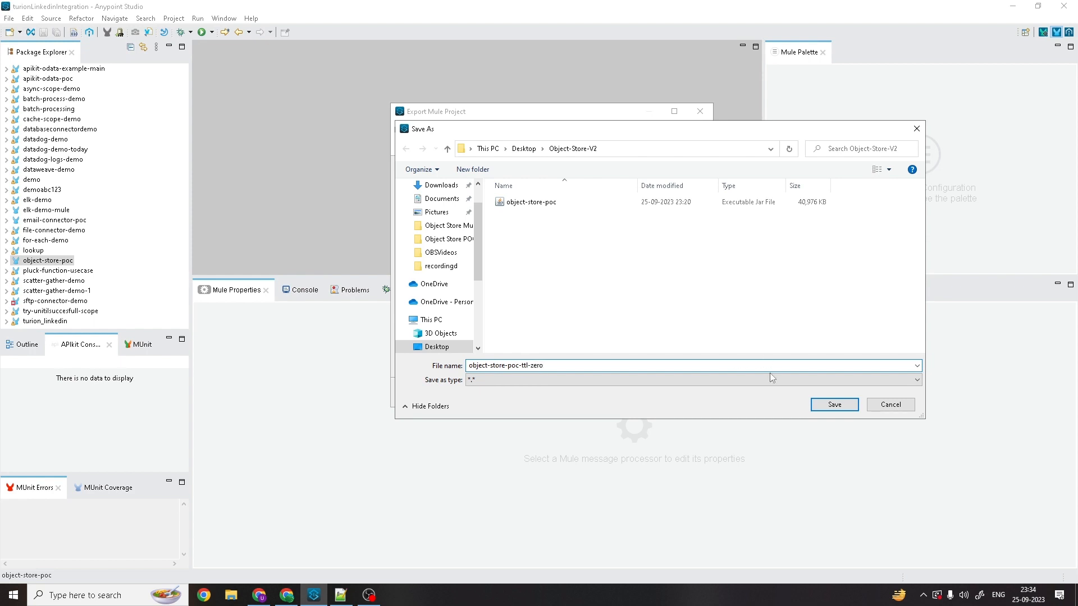
left_click(834, 405)
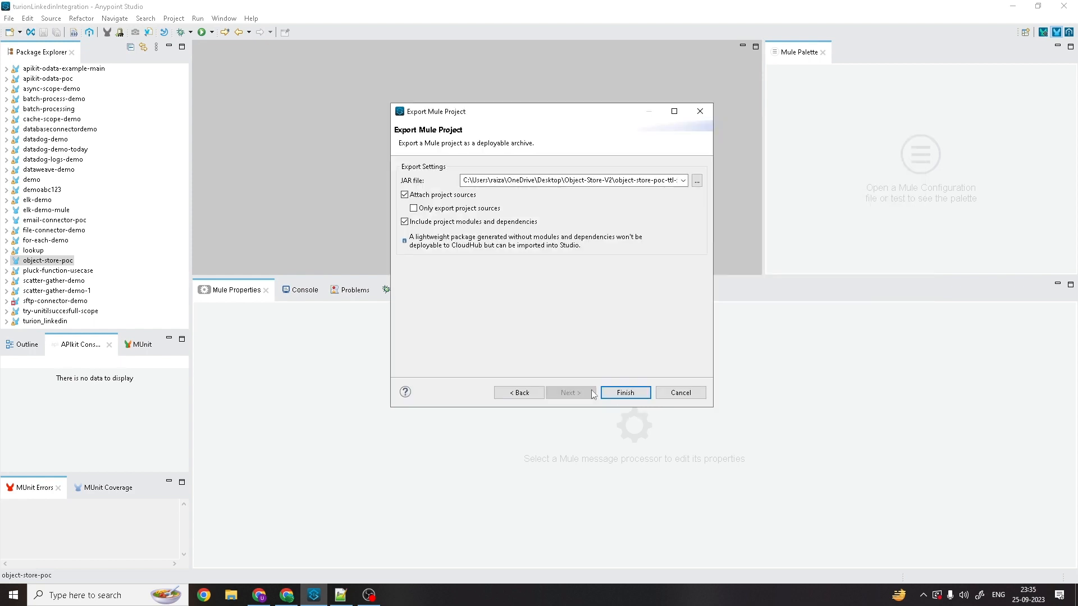
left_click(625, 393)
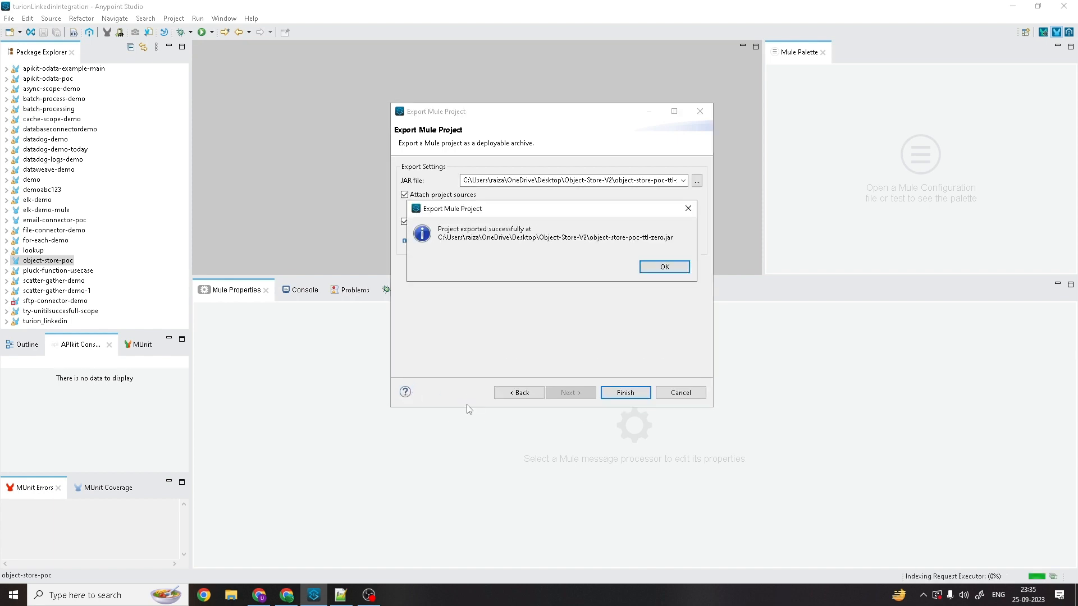
left_click(657, 267)
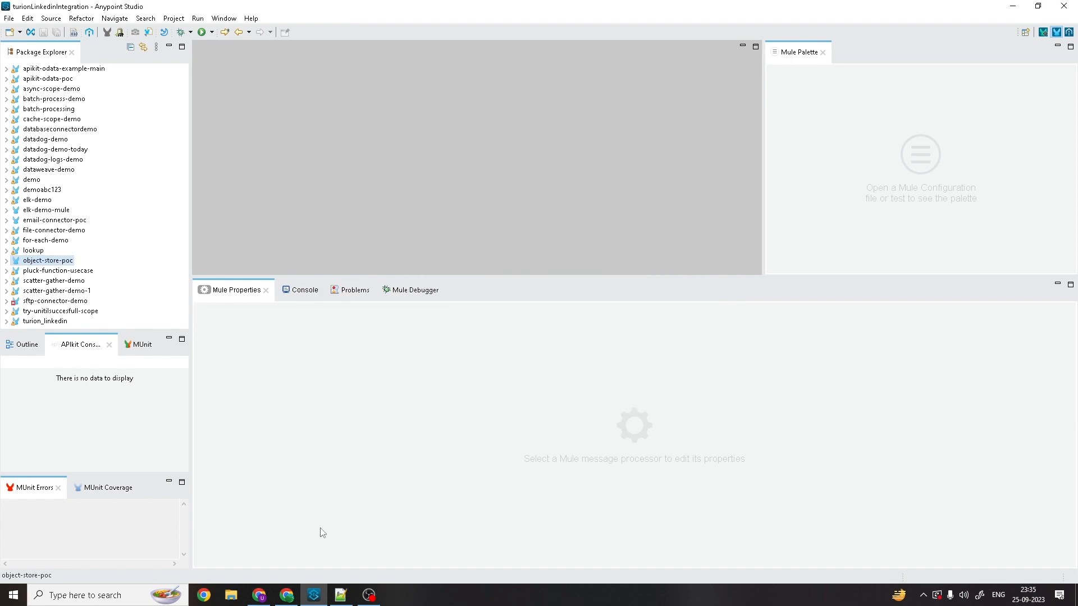
Step: Switch to Runtime Manager in the browser and start a new application deployment named object-store-v2-ttl-zero with CloudHub as the deployment target
left_click(268, 600)
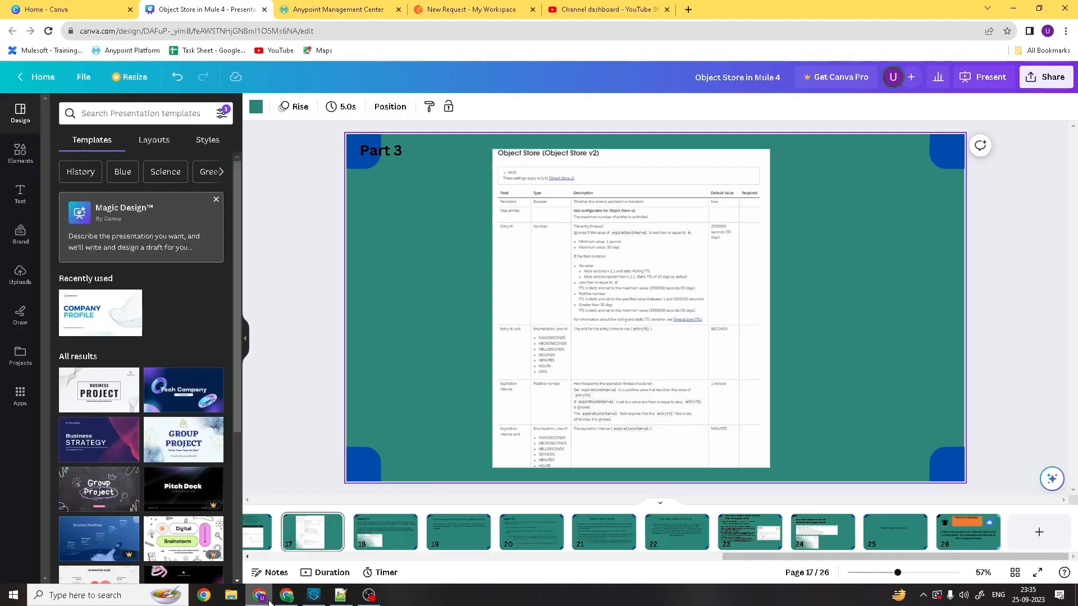
left_click(354, 7)
left_click(29, 145)
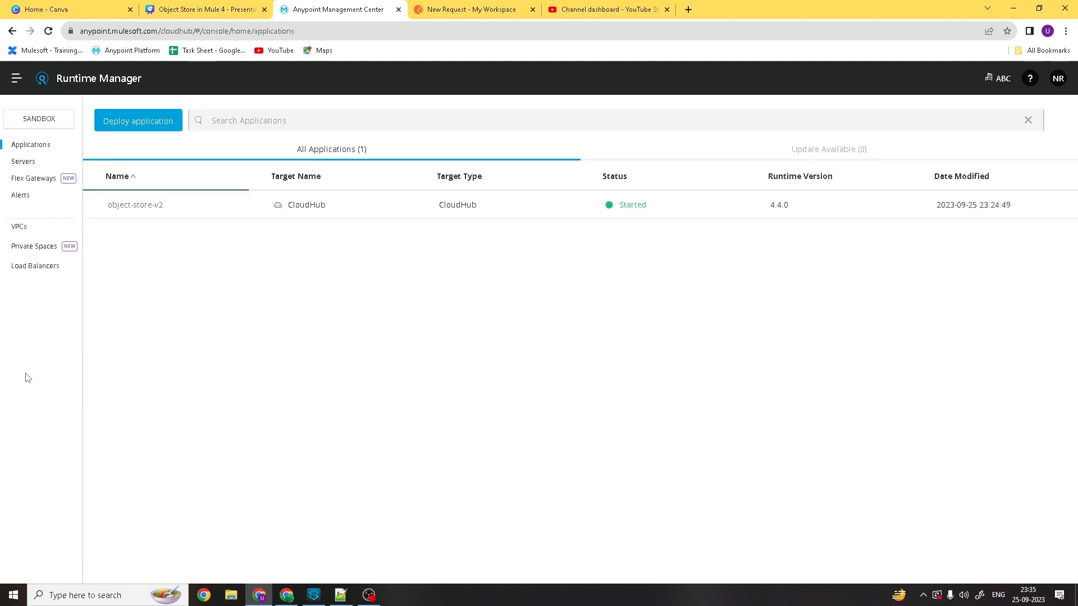
left_click(148, 124)
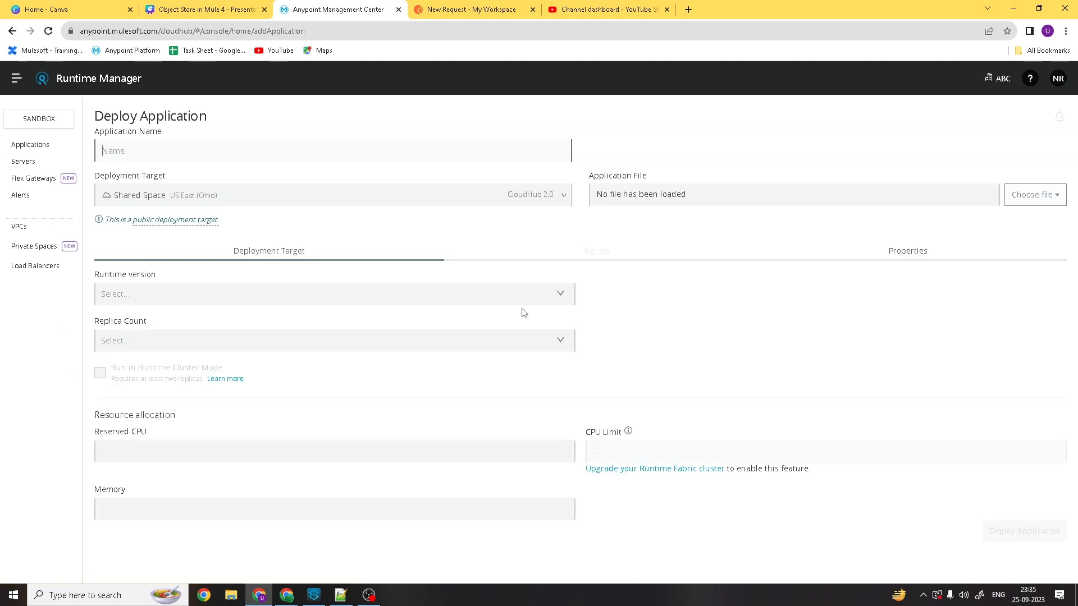
type("object-store-v2-ttl-zero")
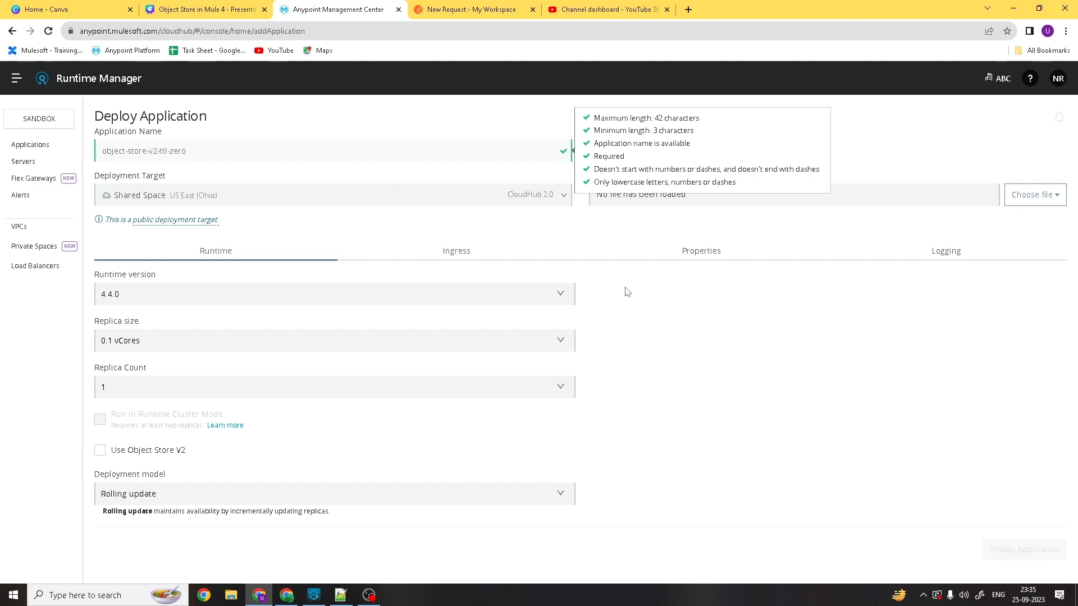
left_click(532, 195)
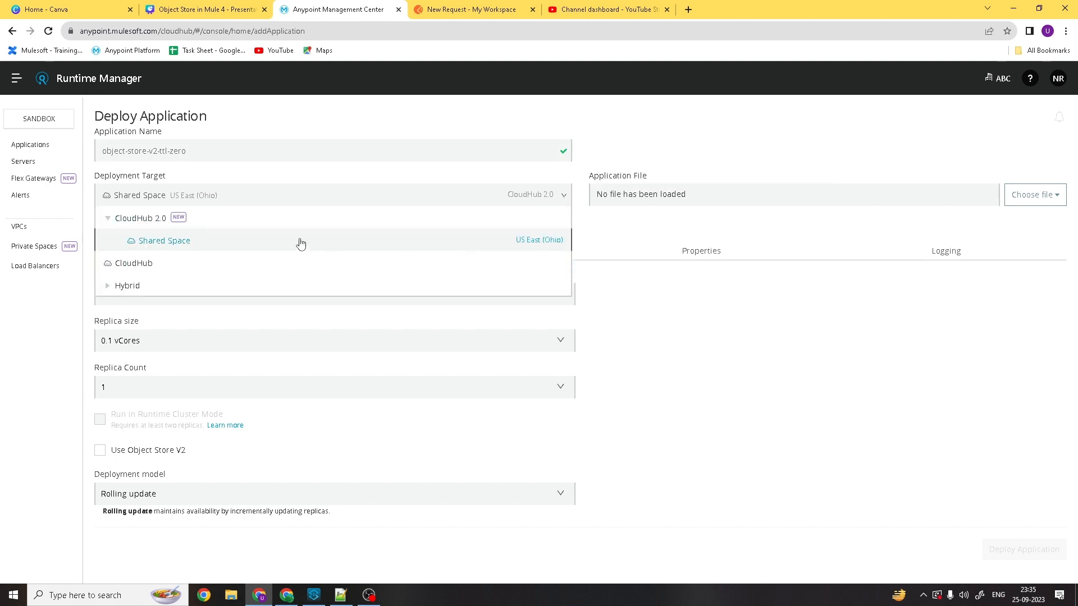
left_click(169, 267)
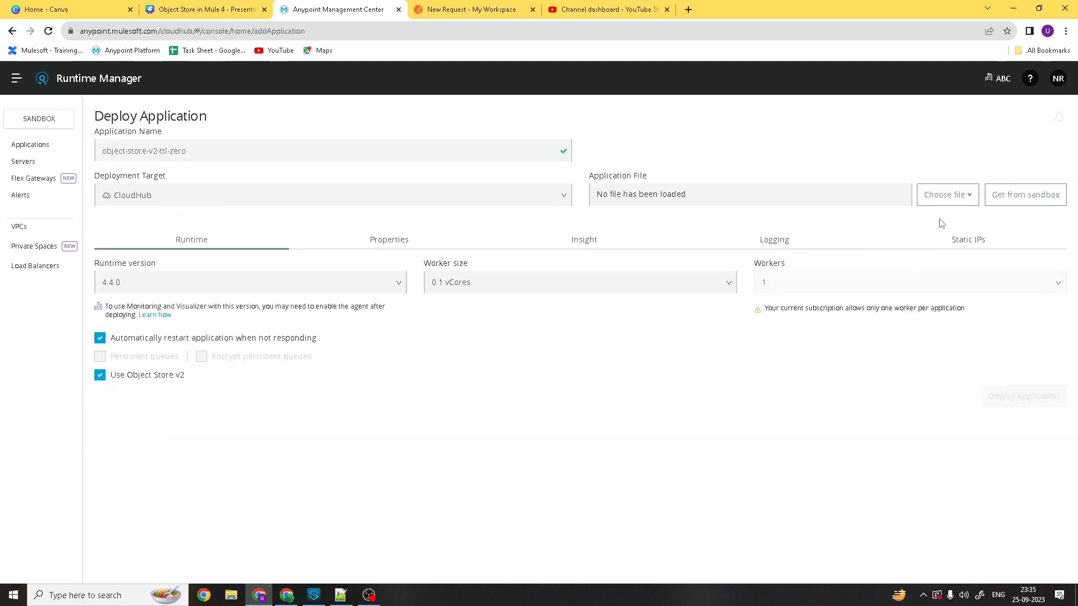
Step: Load object-store-poc-ttl-zero.jar as the application file and deploy the application with Object Store v2 enabled
left_click(942, 197)
left_click(892, 242)
left_click(166, 119)
left_click(432, 281)
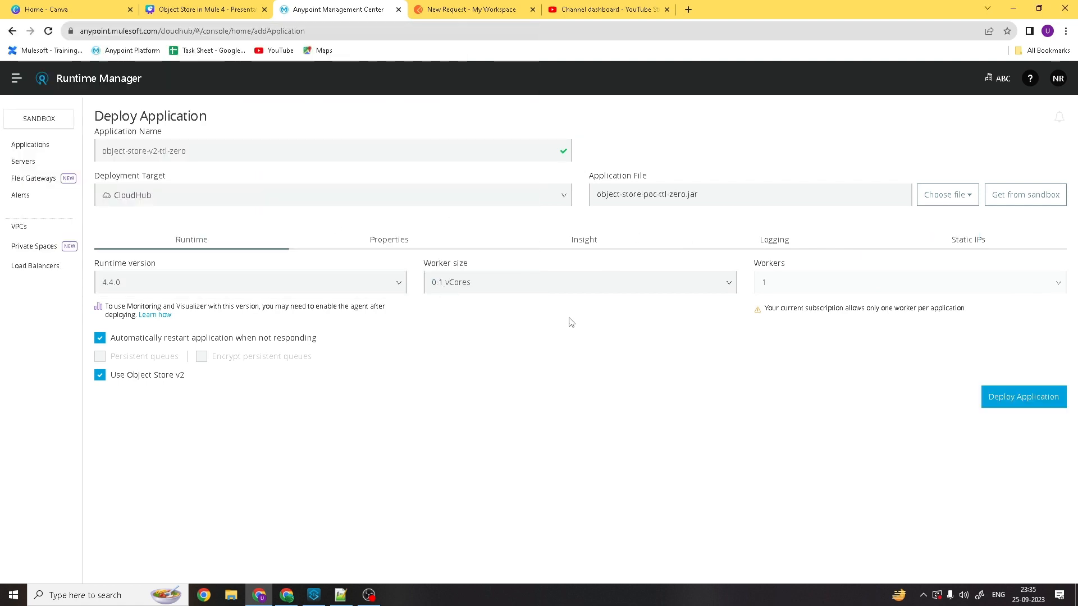
left_click(1042, 399)
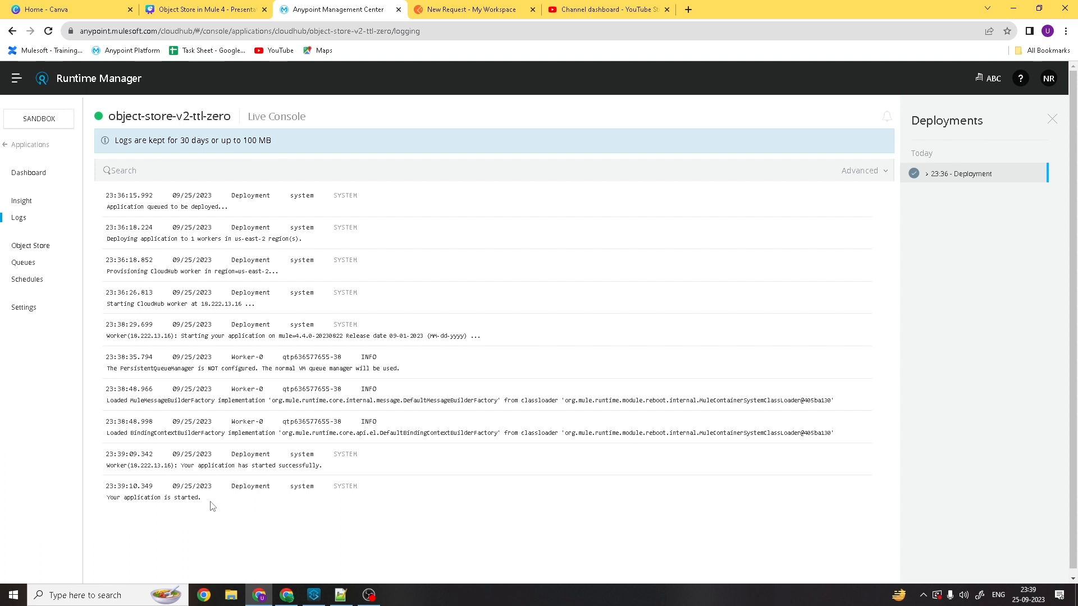
Step: Examine the object-store-v2-ttl-zero application logs for the startup messages and the event entries logged by object-store-pocFlow3
mouse_move(212, 502)
left_mouse_down()
mouse_move(108, 505)
mouse_move(226, 508)
left_mouse_up()
left_click(227, 510)
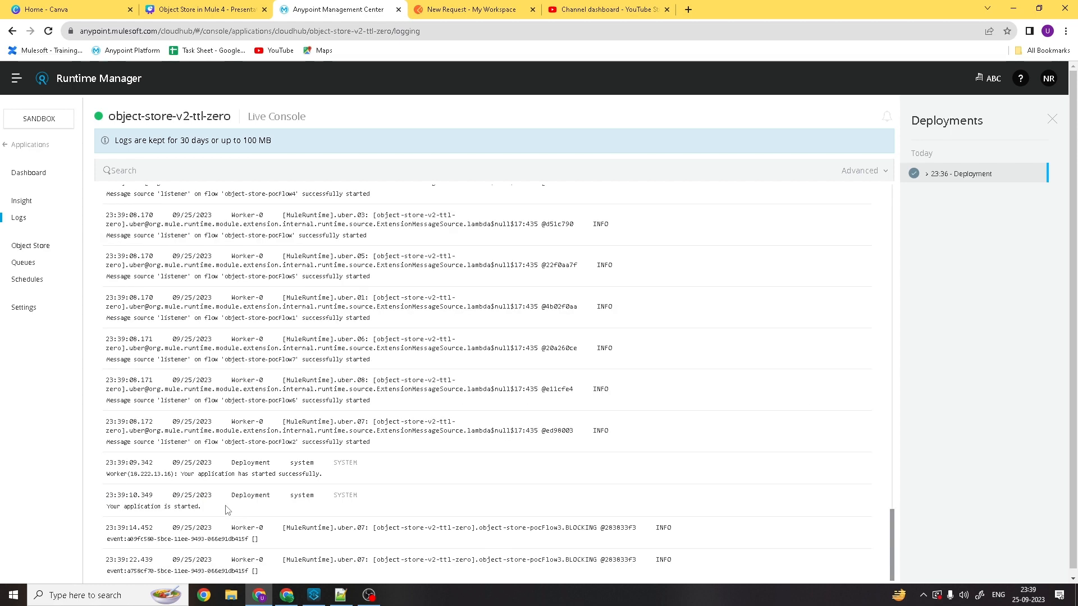
left_click_drag(265, 538, 84, 533)
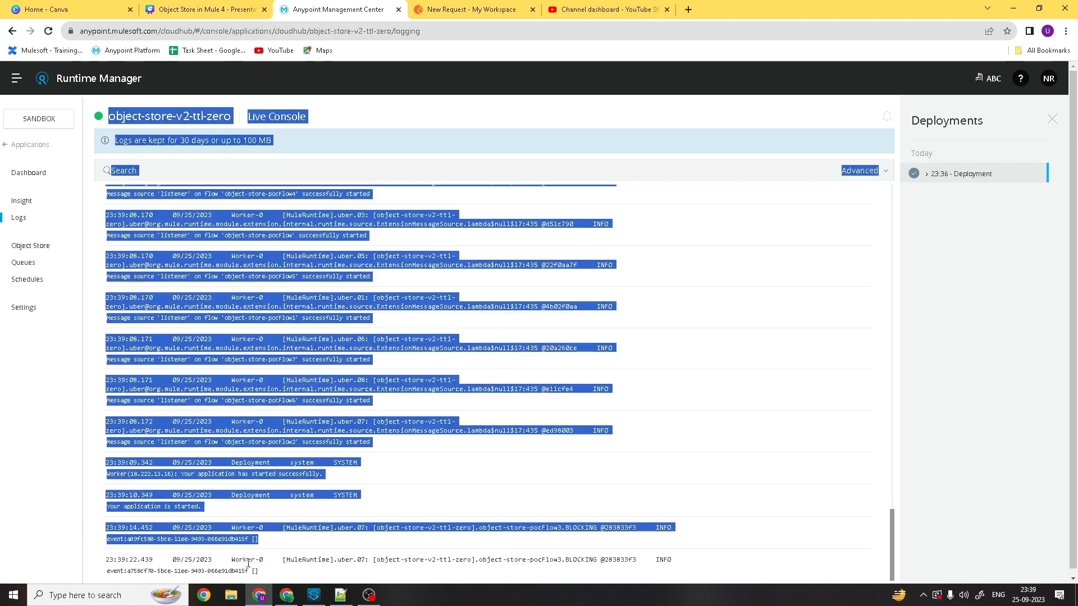
left_click_drag(264, 573, 101, 525)
left_click(253, 551)
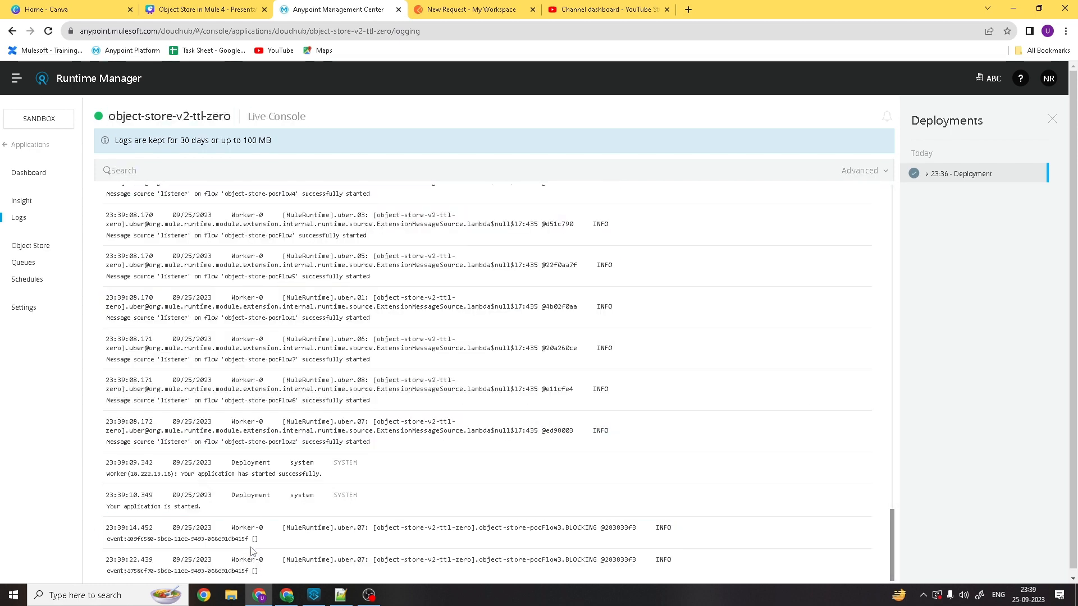
left_click_drag(195, 110, 235, 120)
left_click(247, 117)
left_click(193, 116)
left_click(229, 120)
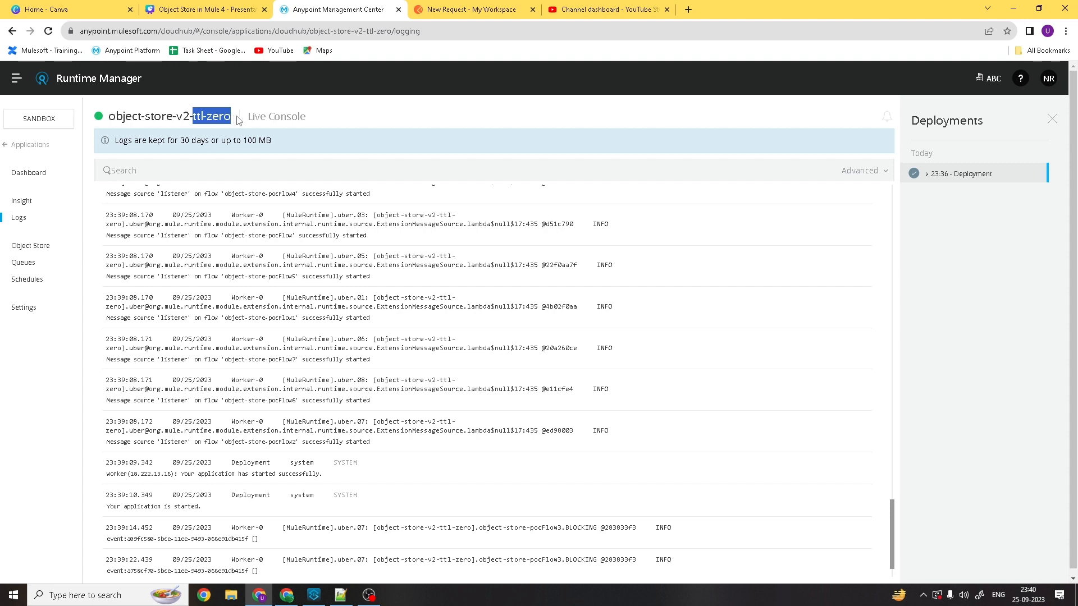
left_click(323, 275)
scroll(343, 393, "down", 2)
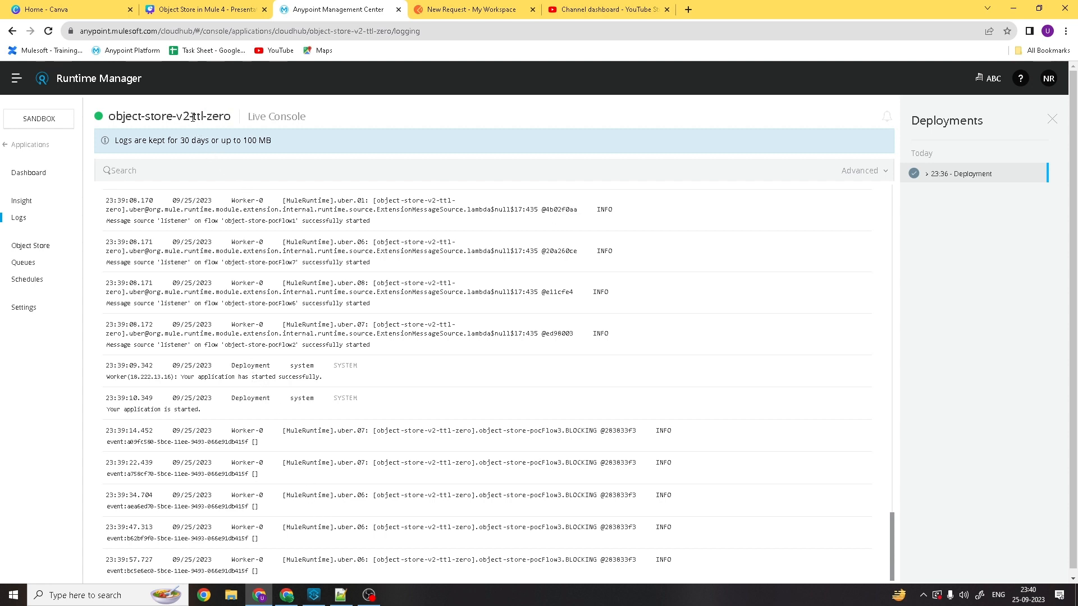
mouse_move(192, 117)
left_mouse_down()
mouse_move(231, 116)
mouse_move(195, 117)
left_mouse_up()
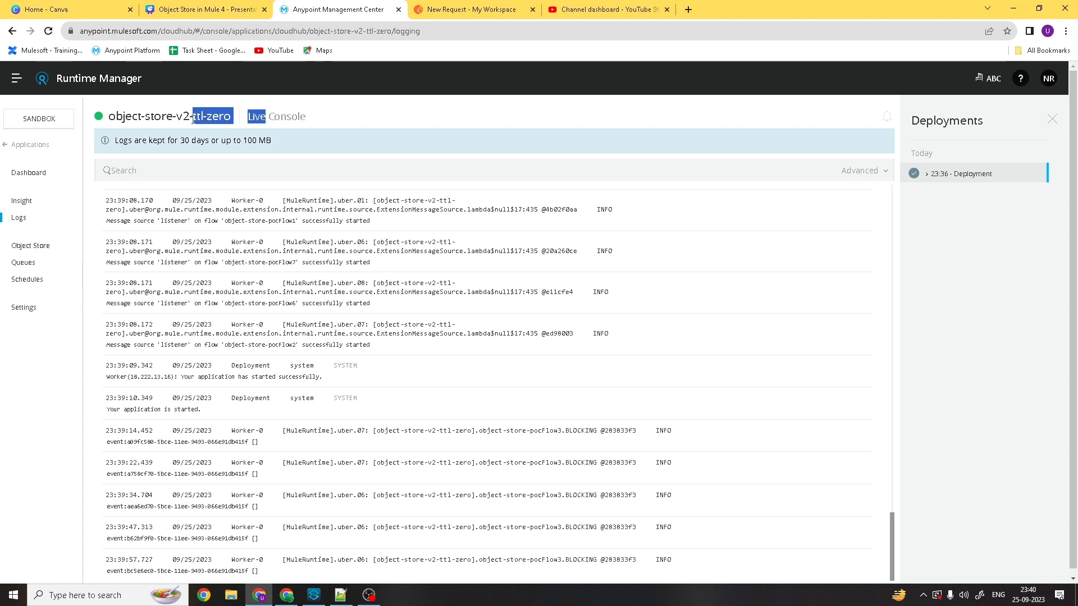
left_click(316, 336)
Step: Copy the app URL from the object-store-v2-ttl-zero settings and paste it over the host in the Postman request URL, keeping the /uc1 path
left_click(481, 9)
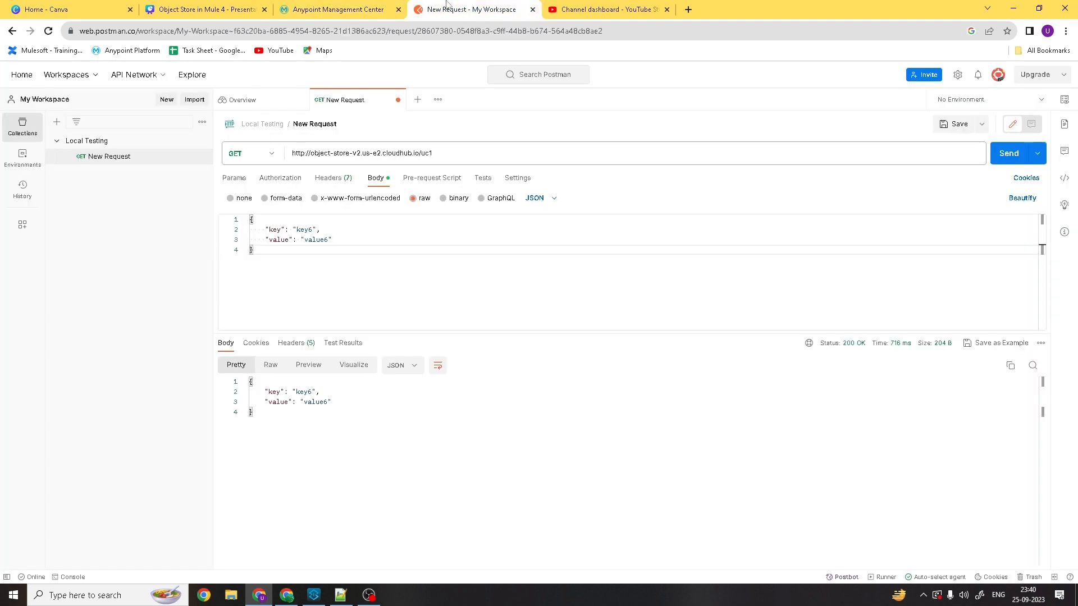
left_click(382, 8)
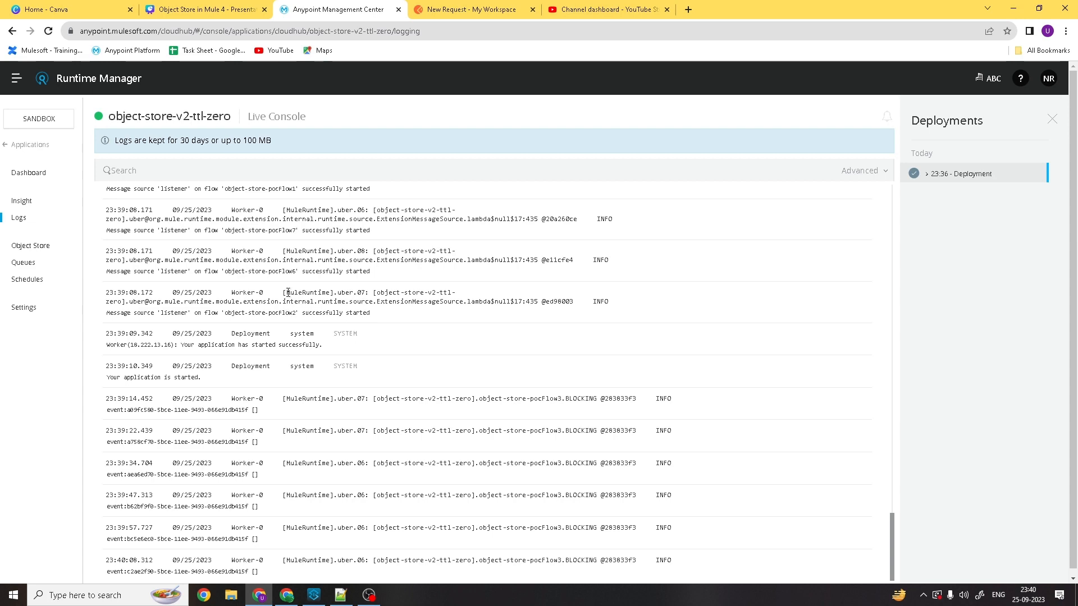
left_click(445, 5)
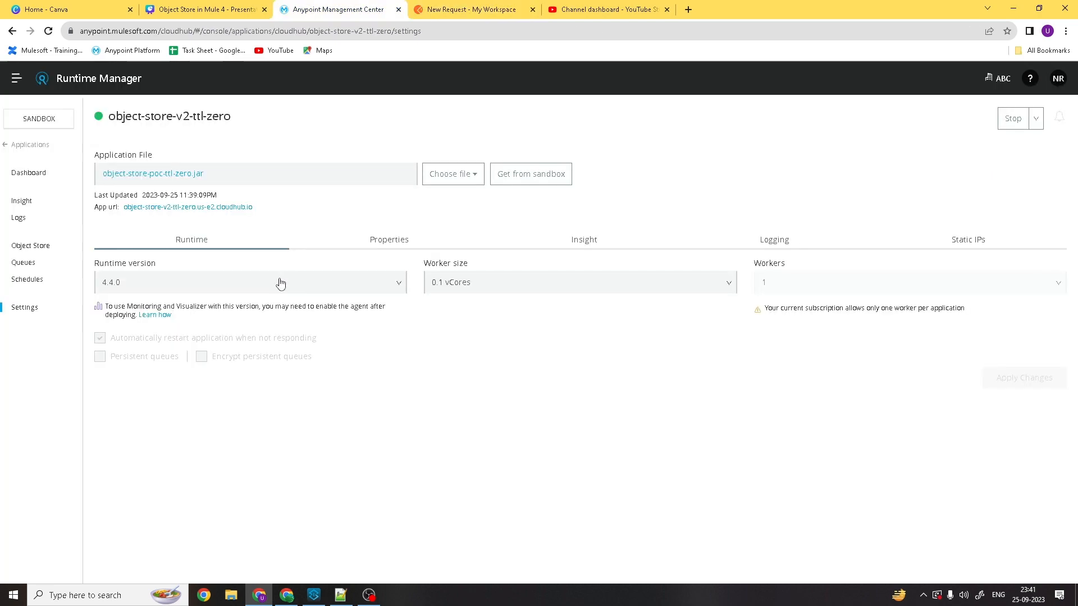
right_click(199, 211)
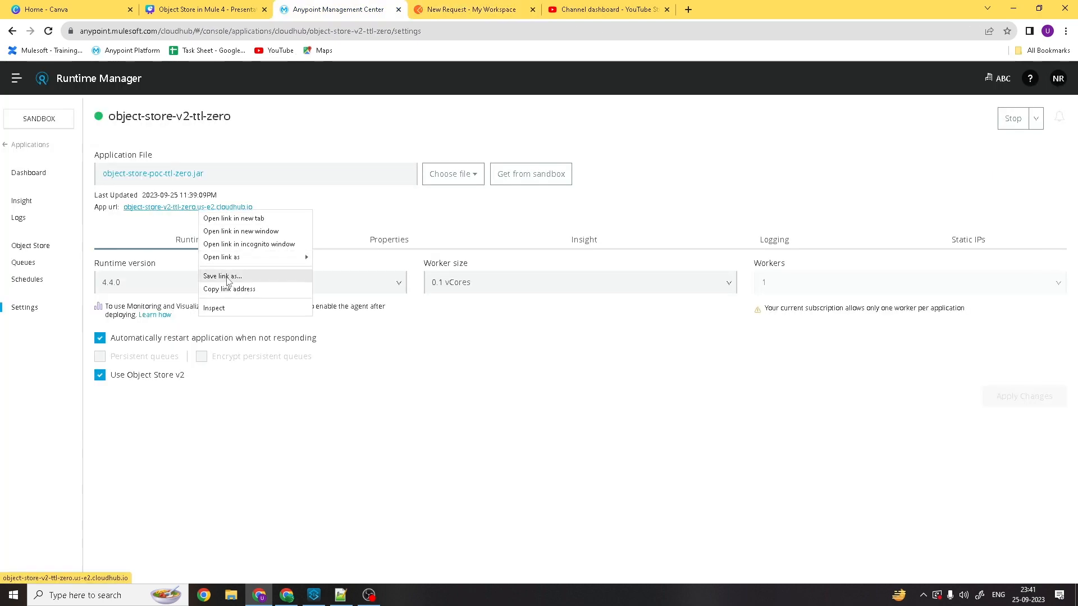
left_click(229, 289)
left_click(455, 7)
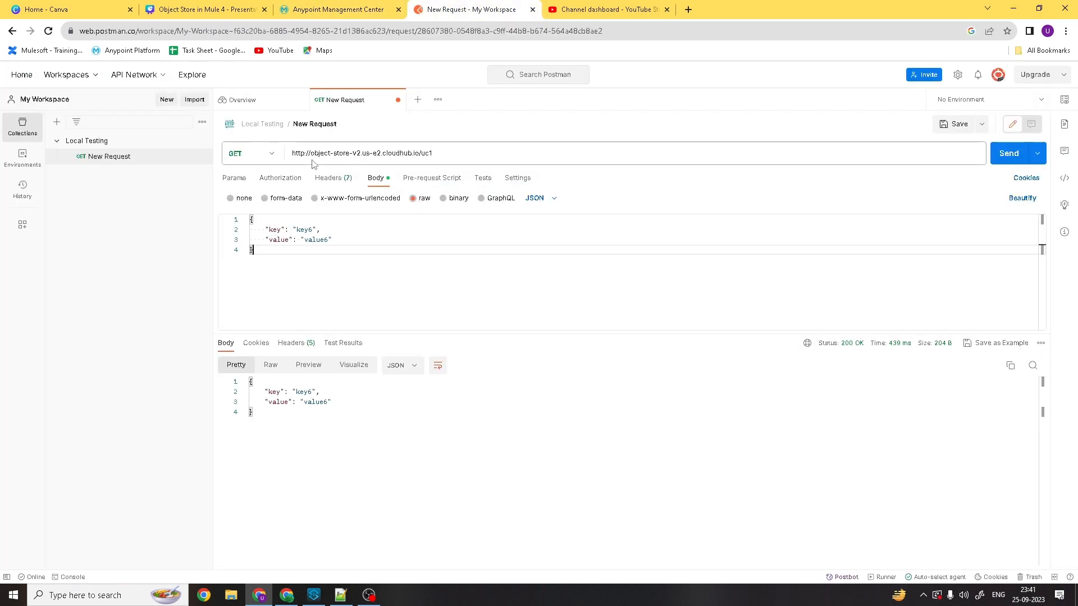
left_click_drag(310, 153, 419, 156)
key("ctrl+v")
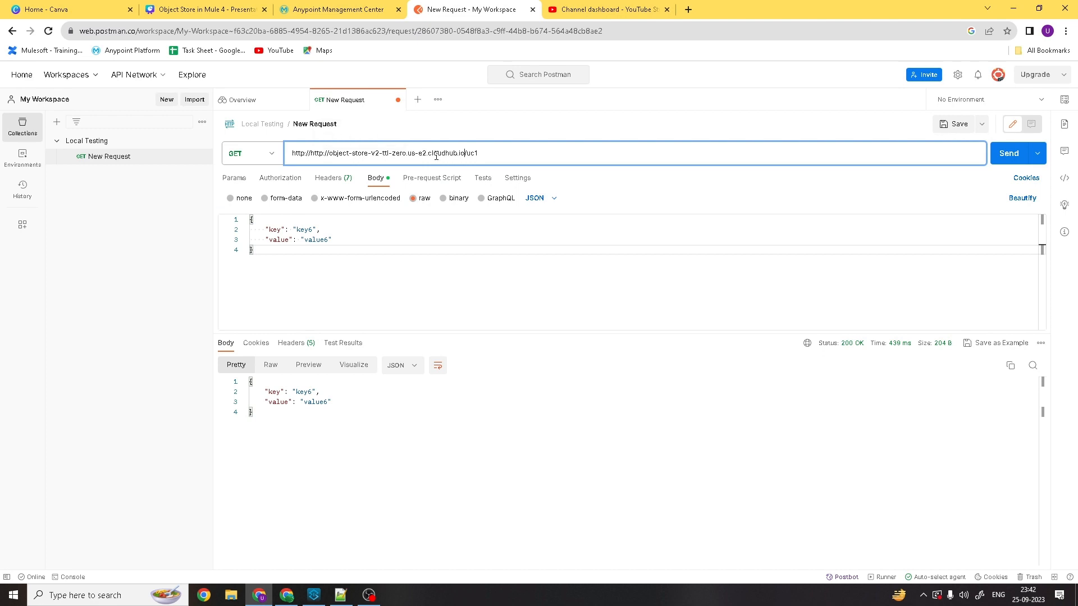
Step: Set the request body to key "key1" and value "value1" and send the request
double_click(306, 231)
type("key1")
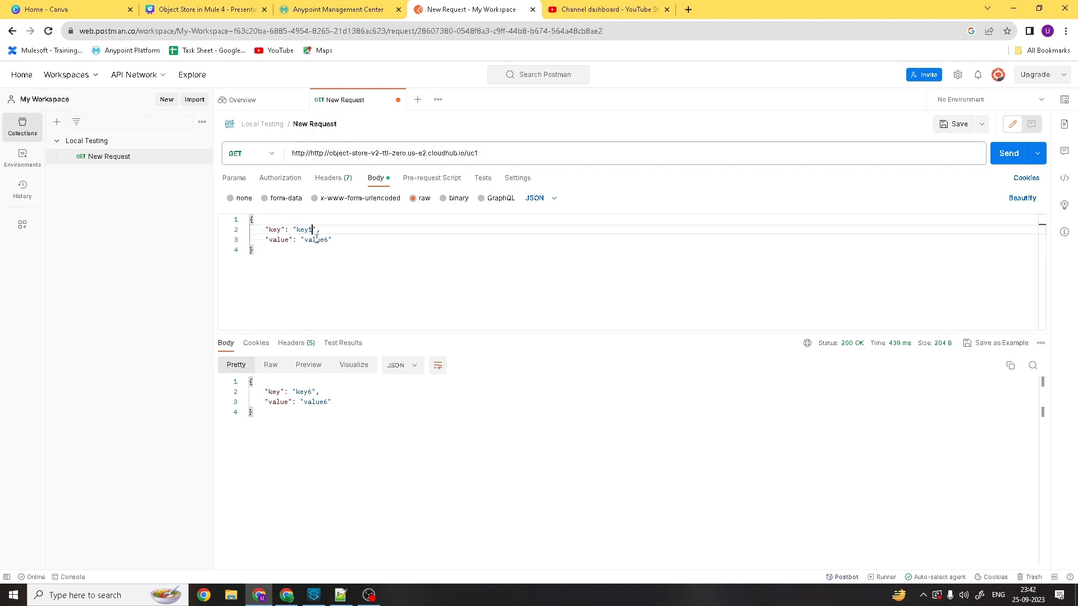
left_click(316, 239)
double_click(316, 239)
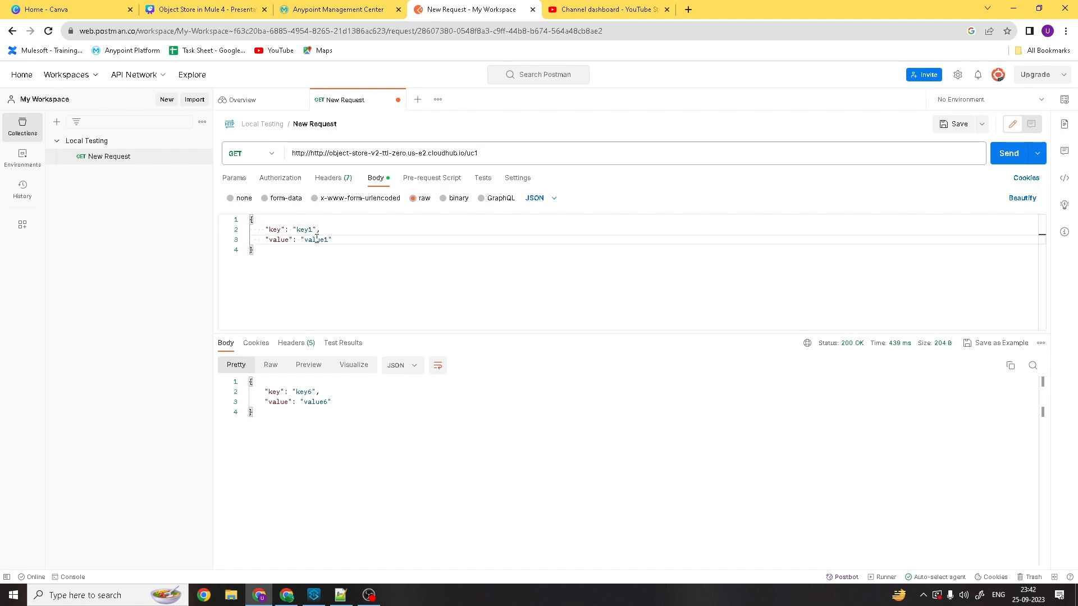
left_click(1005, 153)
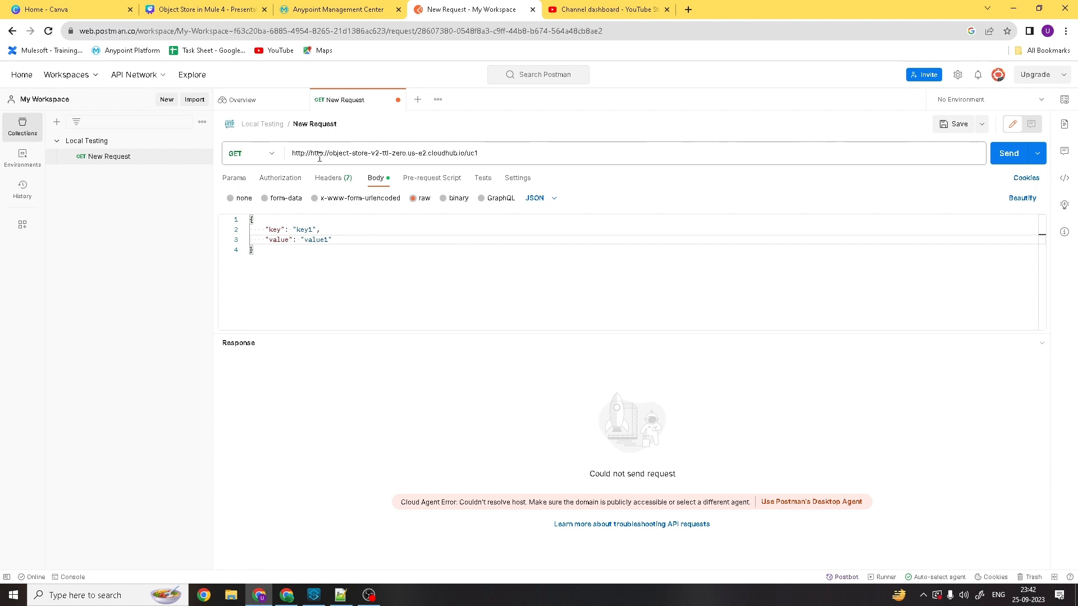
left_click_drag(313, 153, 291, 153)
key("BackSpace")
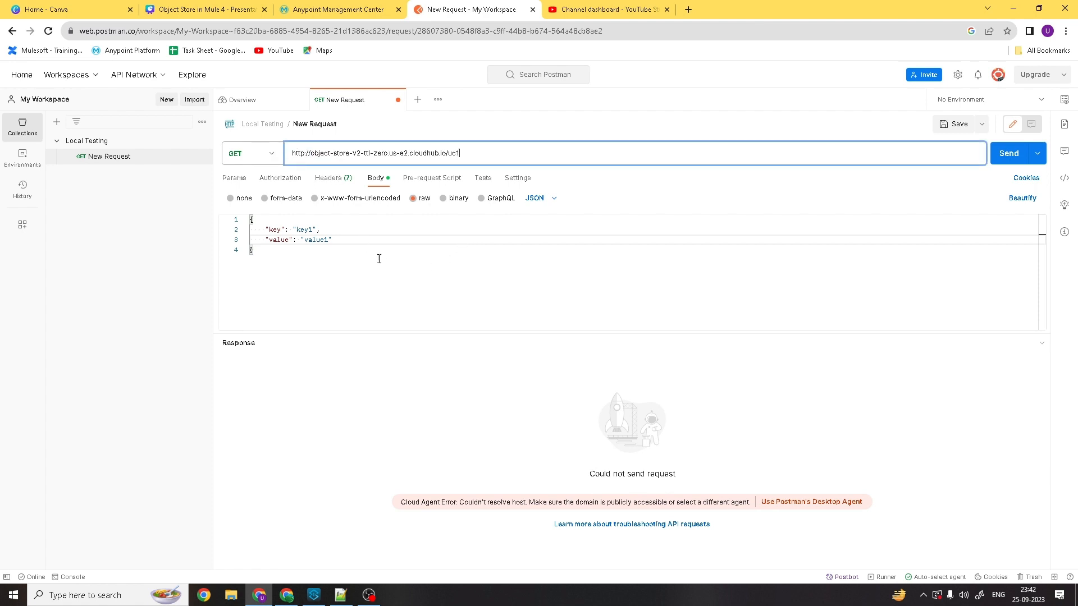
left_click(378, 257)
left_click(1009, 154)
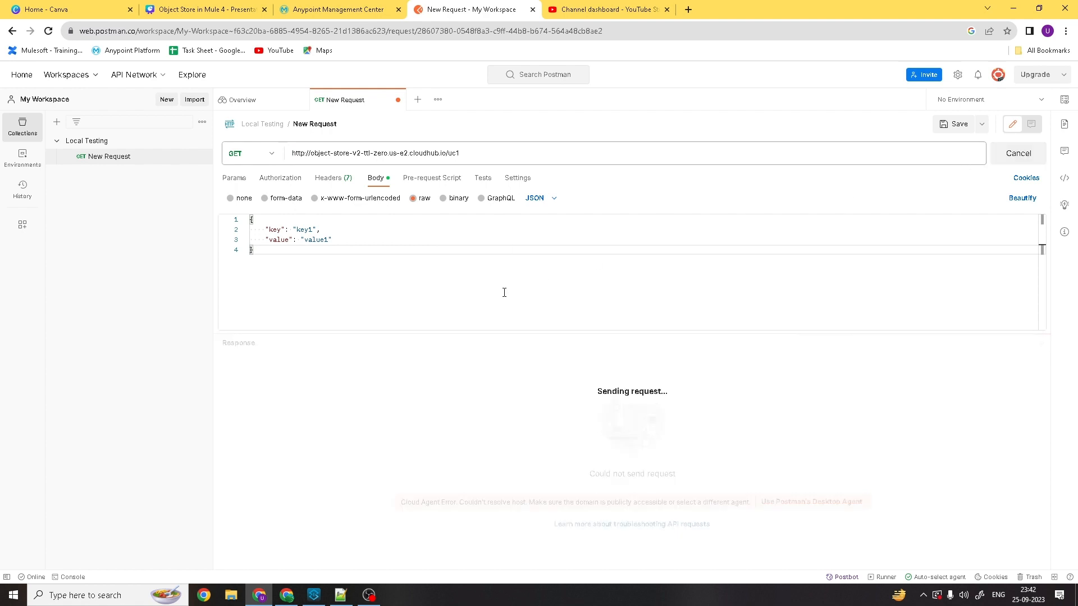
Step: Change the request body to key "key2" and value "value2" and send it
double_click(314, 229)
type("key2")
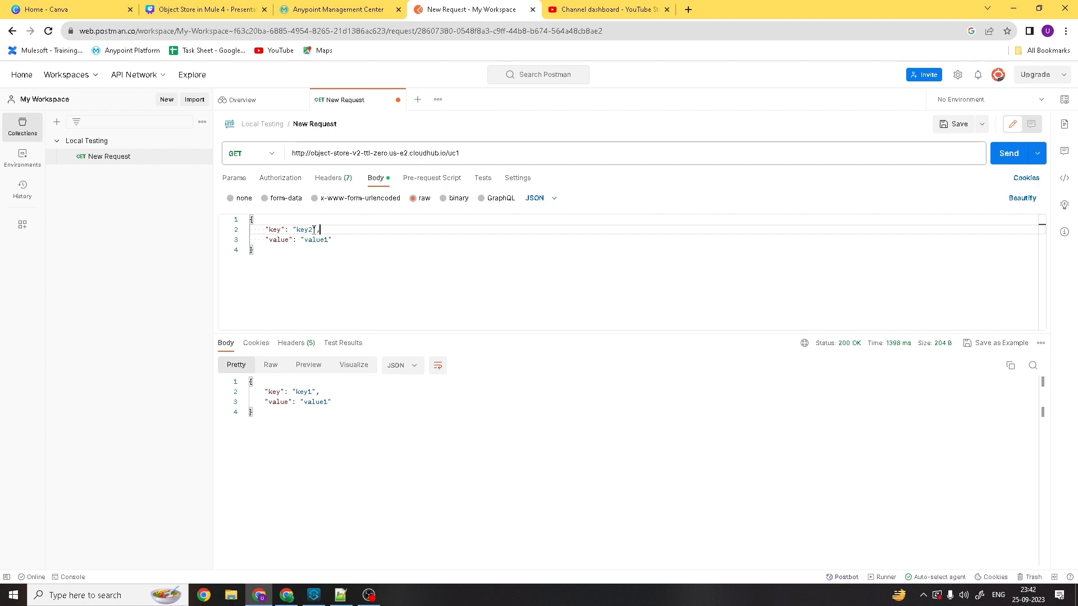
key("Down")
key("Right")
key("Right")
key("BackSpace")
type("2")
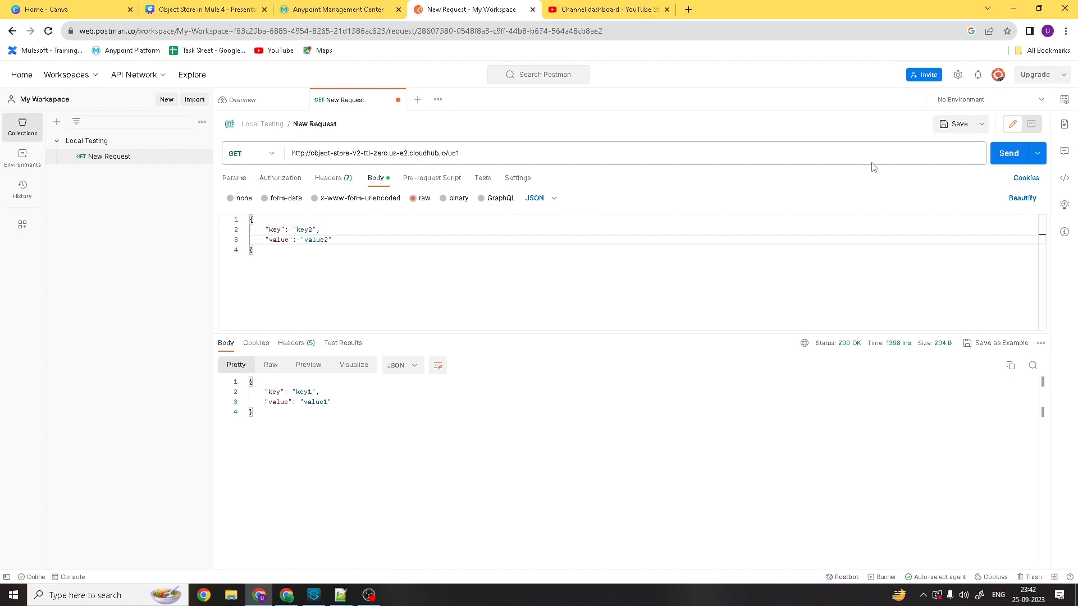
left_click(1001, 150)
Step: Change the request body to key "key3" and value "value3" and send it
left_click(312, 229)
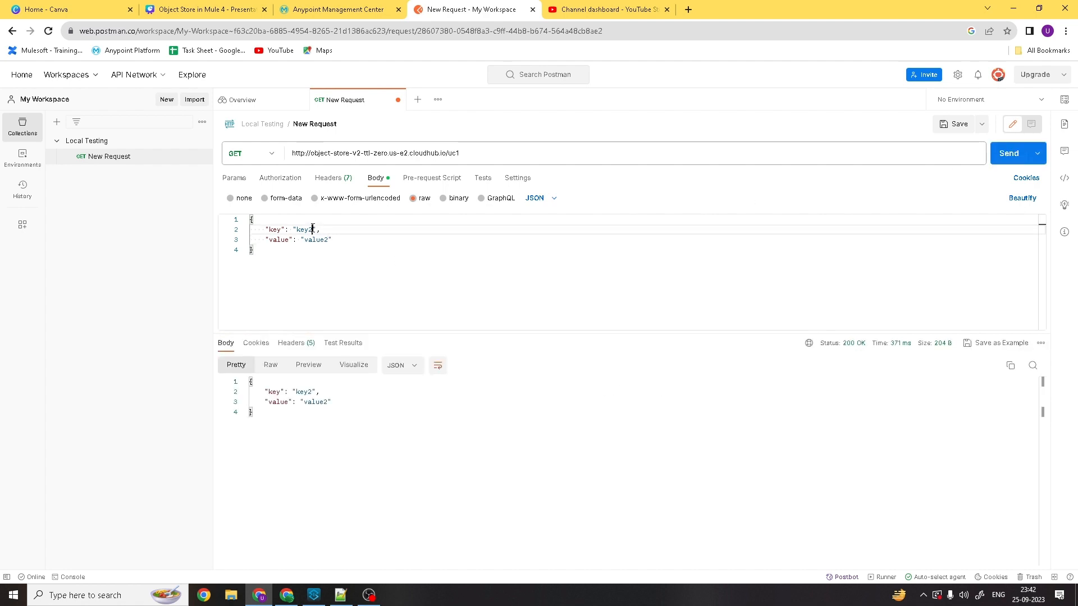
double_click(313, 230)
type("key3")
left_click(331, 240)
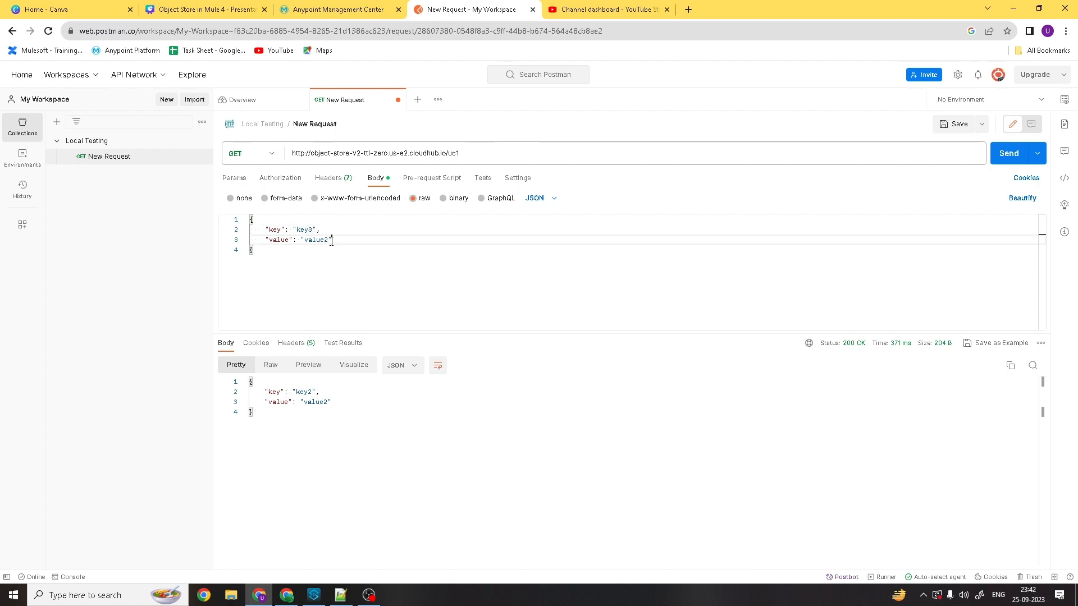
double_click(316, 239)
type("value3")
left_click(1001, 157)
Step: Change the request body to key "key4" and value "value4" and send it
left_click(312, 230)
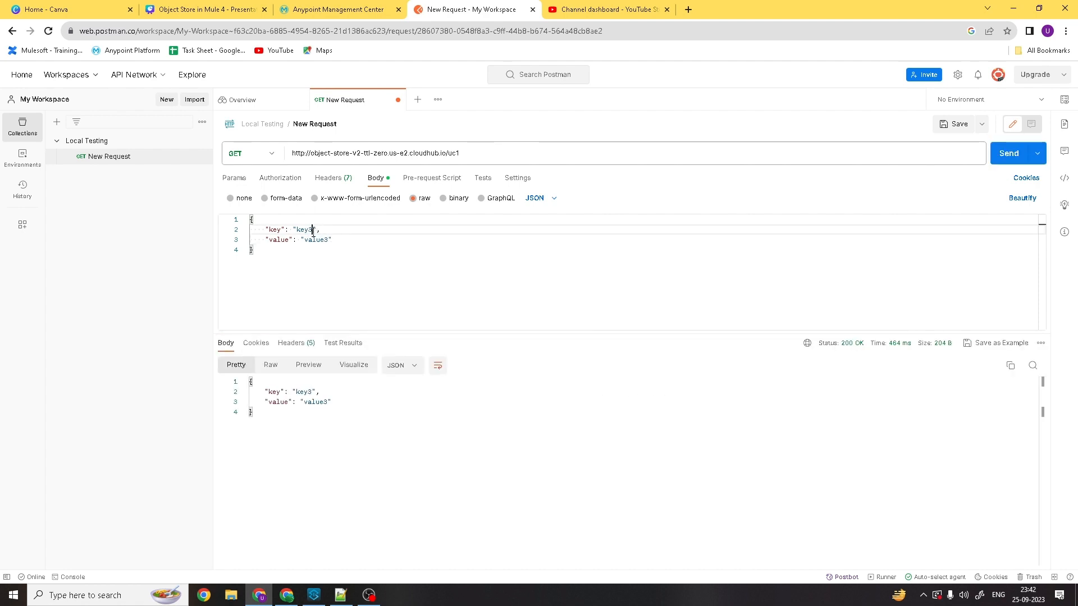
type("4")
left_click(326, 240)
double_click(326, 240)
type("value4")
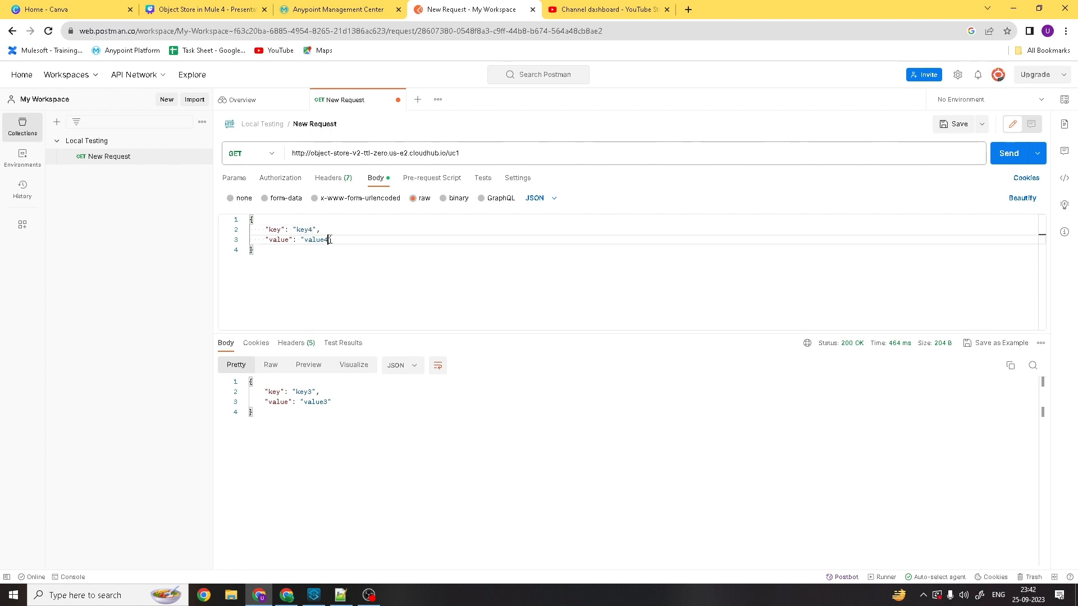
left_click(996, 153)
Step: Change the request body to key "key5" and value "value5" and send it
double_click(313, 229)
type("key5")
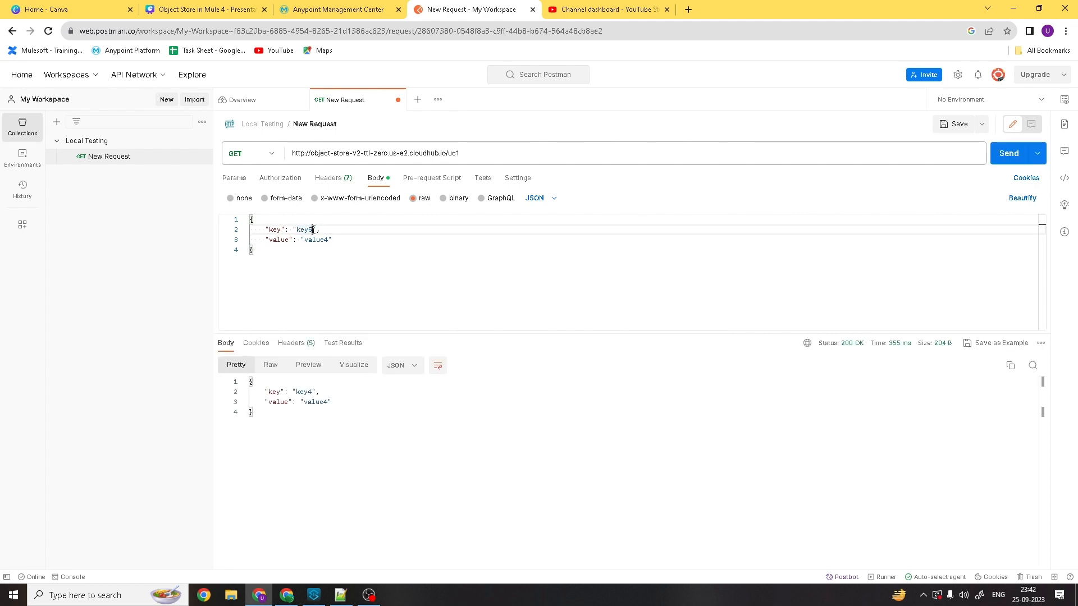
left_click(330, 240)
double_click(328, 239)
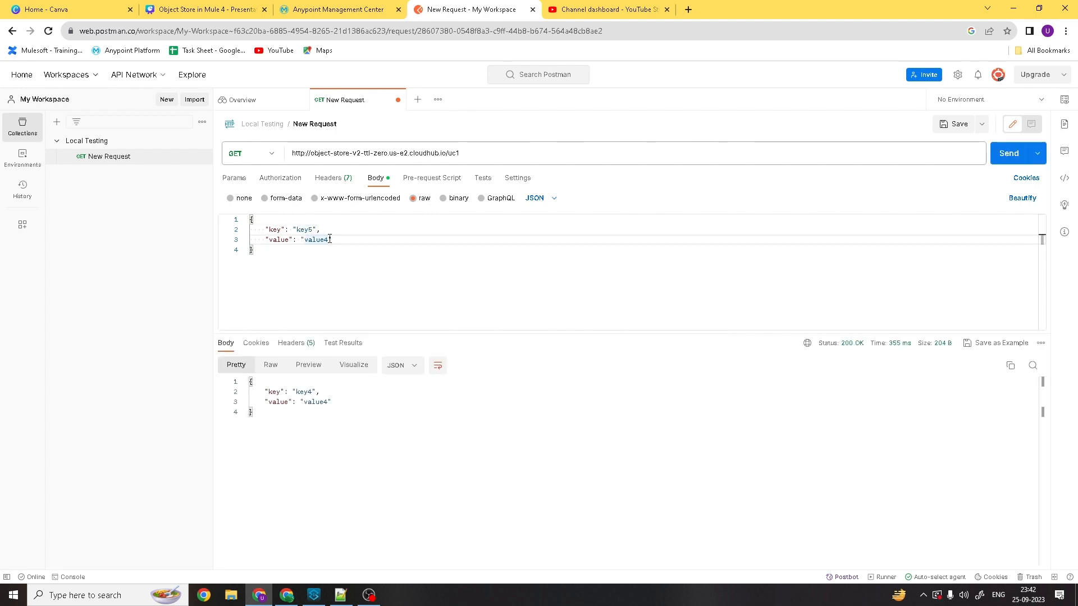
type("value5")
left_click(1009, 154)
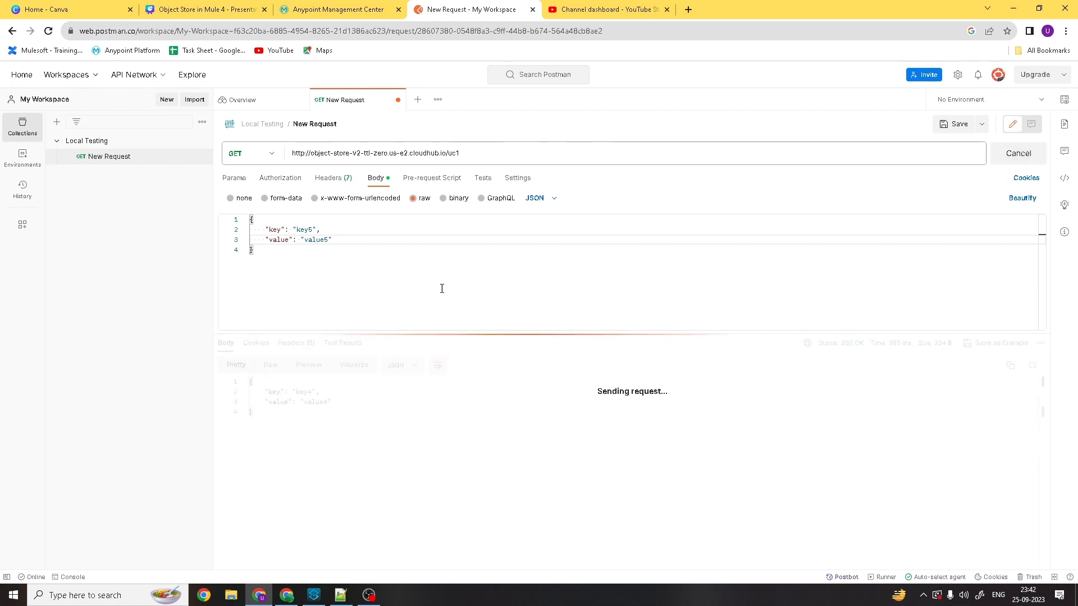
Step: Change the request body to key "key6" and value "value6" and send it
double_click(314, 230)
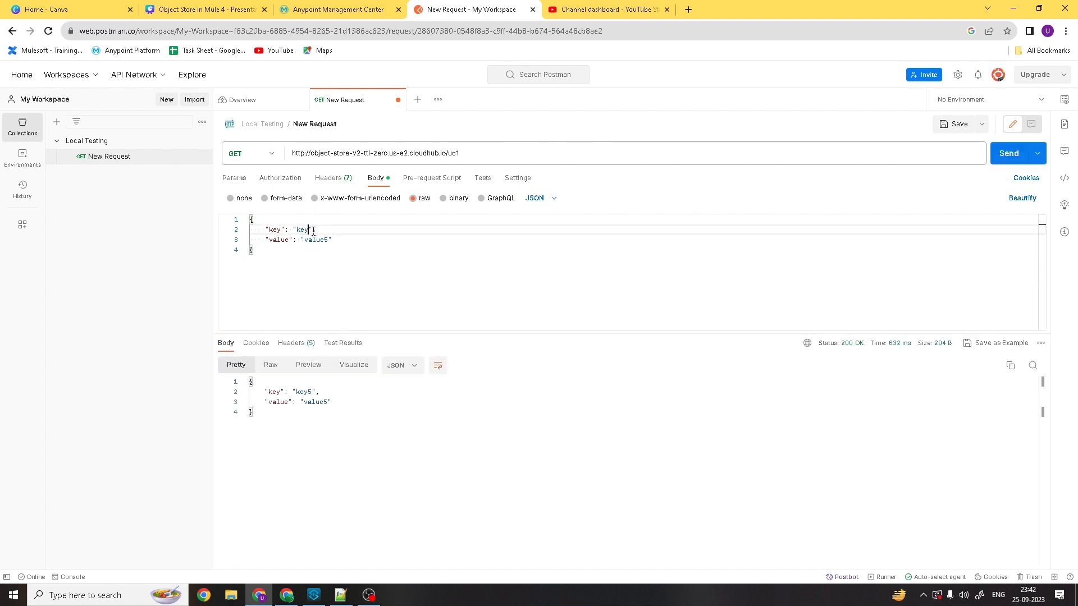
type("key6")
left_click(330, 240)
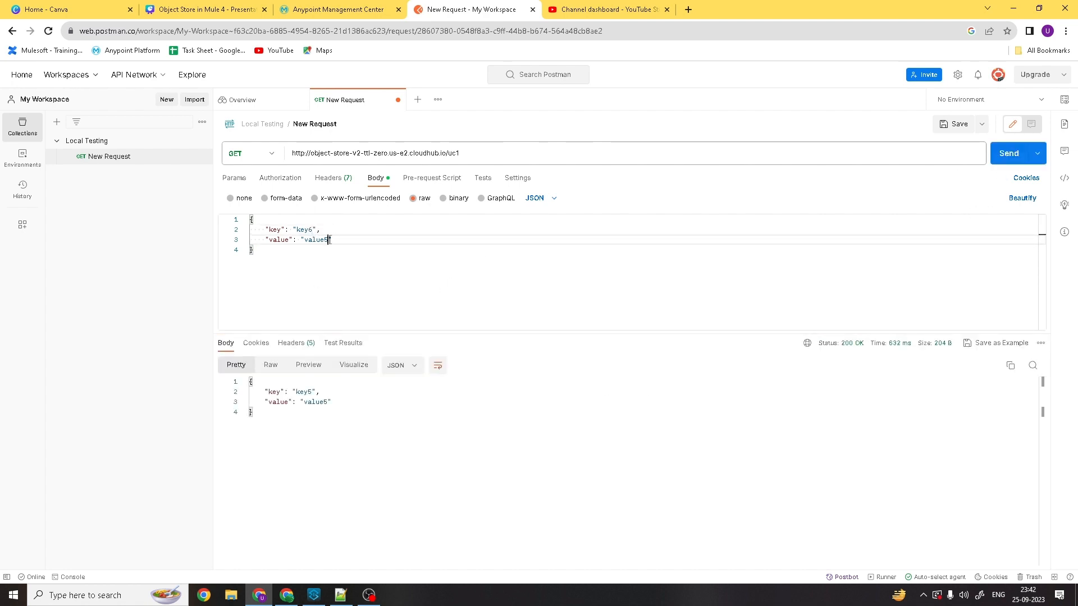
double_click(329, 240)
type("value6")
left_click(1002, 155)
left_click(314, 270)
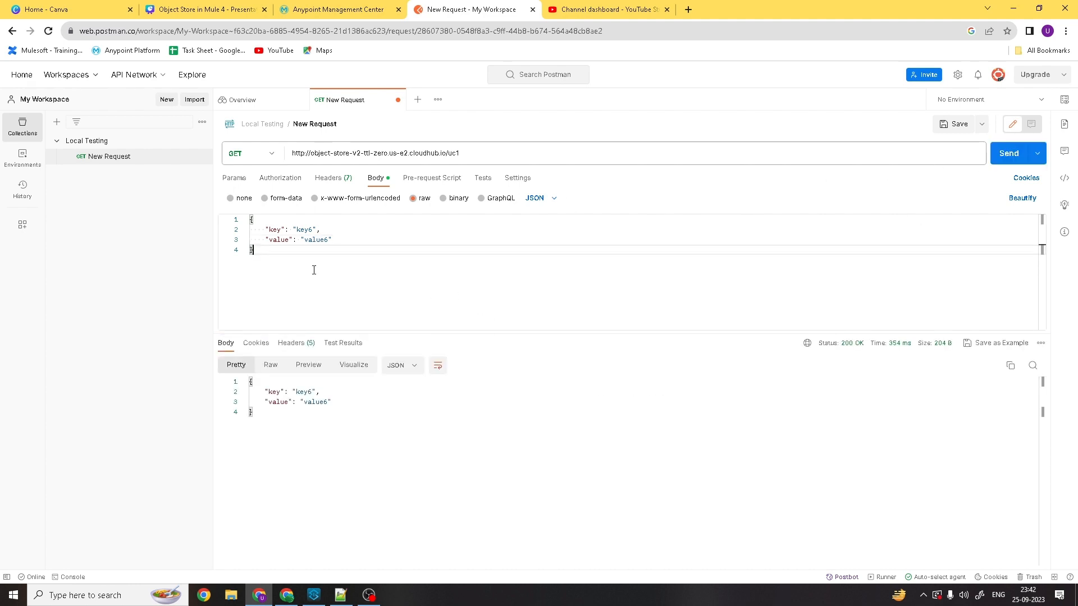
key("ctrl+a")
left_click(288, 264)
key("ctrl+a")
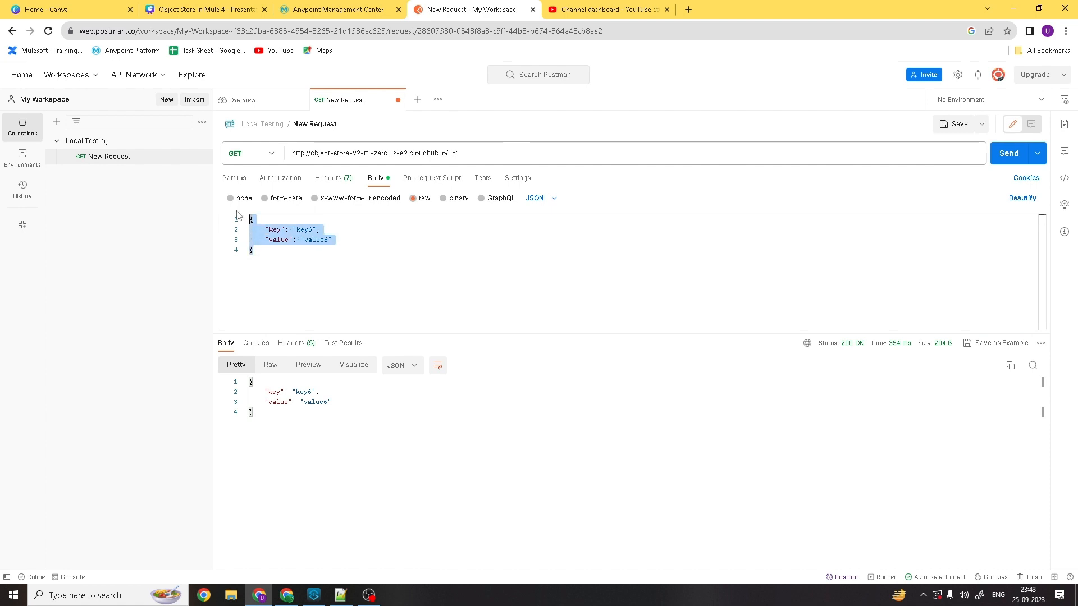
left_click(287, 265)
left_click_drag(476, 328, 488, 289)
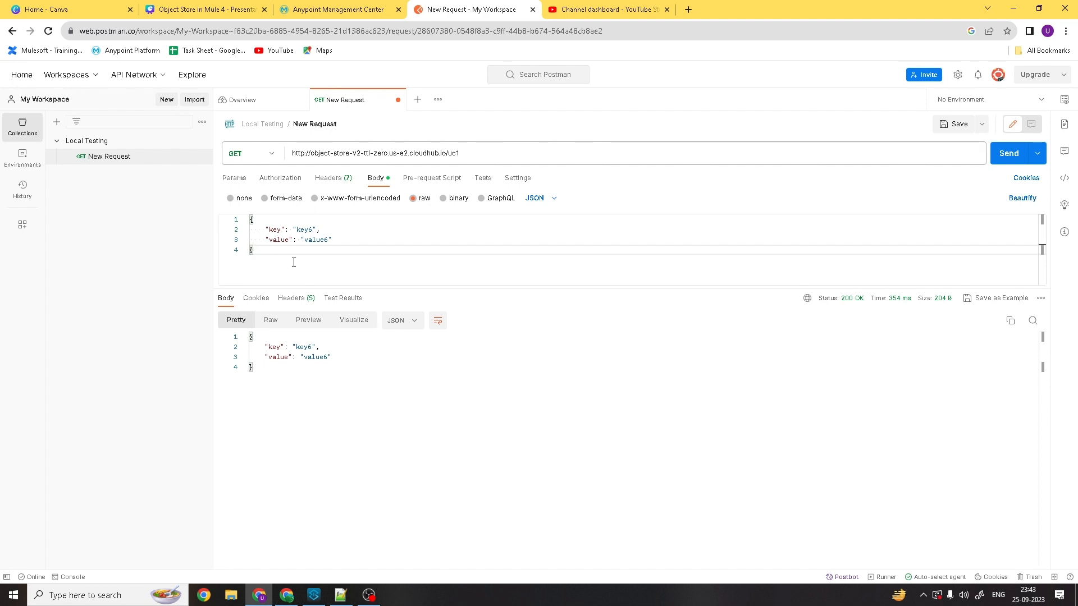
Step: Switch to Anypoint Runtime Manager and check the stored-key list in the newest log entry of object-store-v2-ttl-zero
left_click(351, 16)
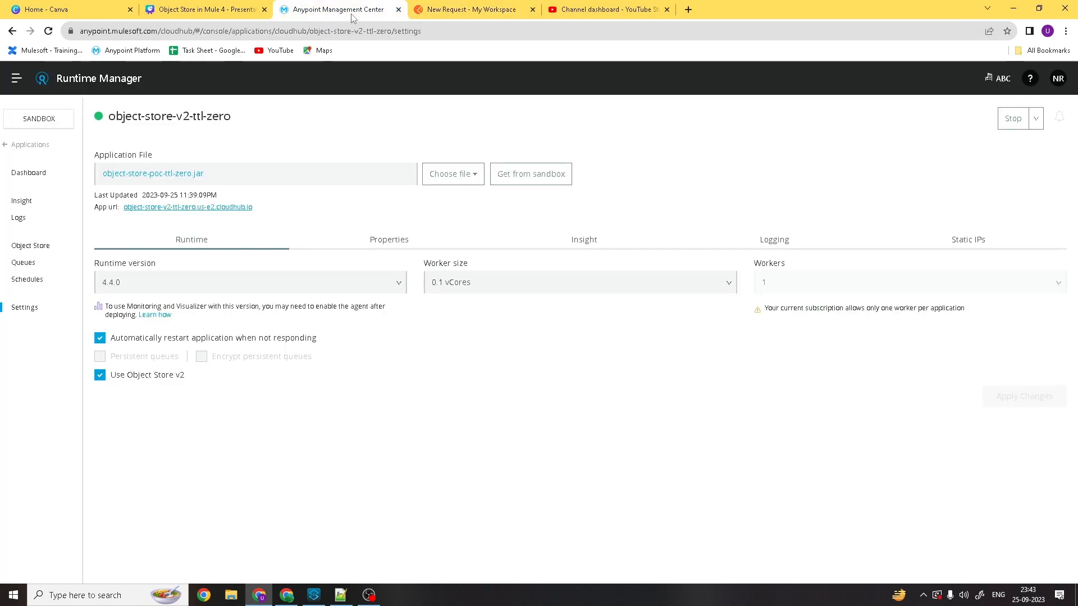
left_click(19, 218)
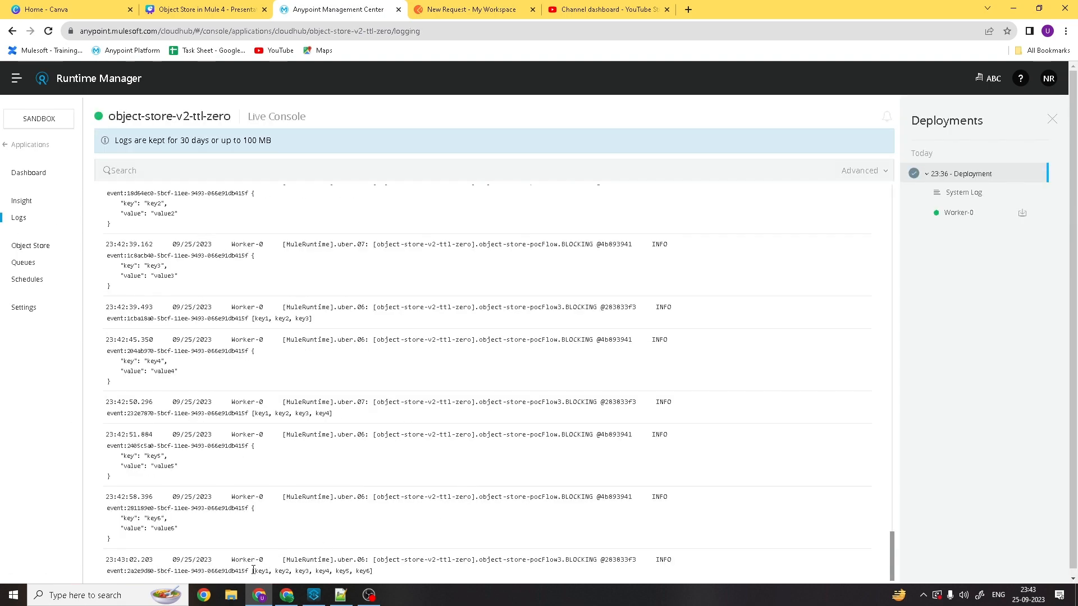
left_click_drag(252, 571, 381, 570)
left_click(380, 570)
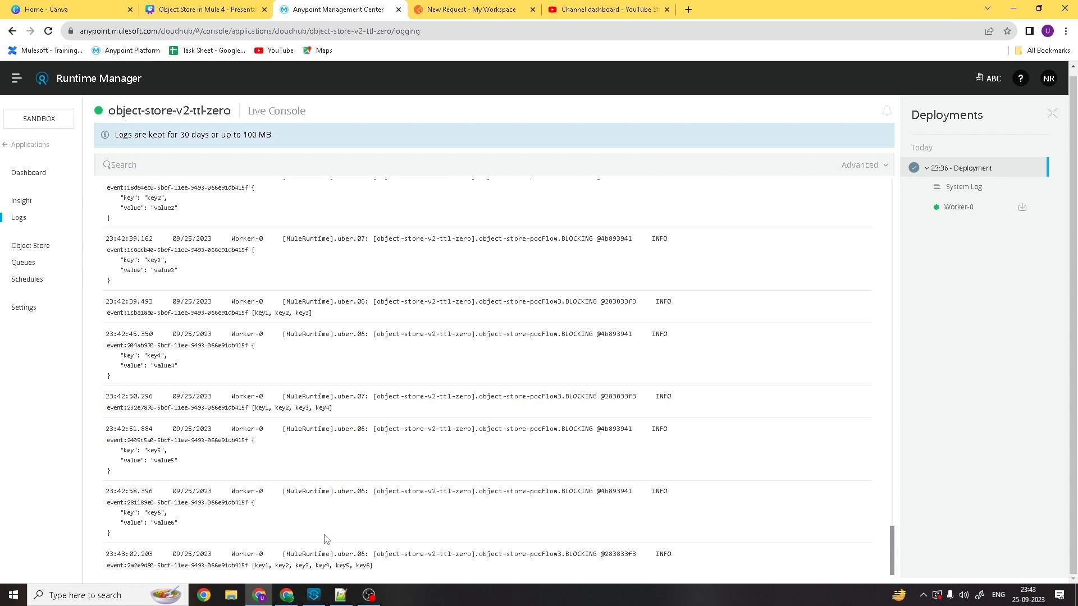
Step: Browse the application's object store through _defaultPersistentObjectStore and partition Object_store1 to view the value of key1
left_click(32, 244)
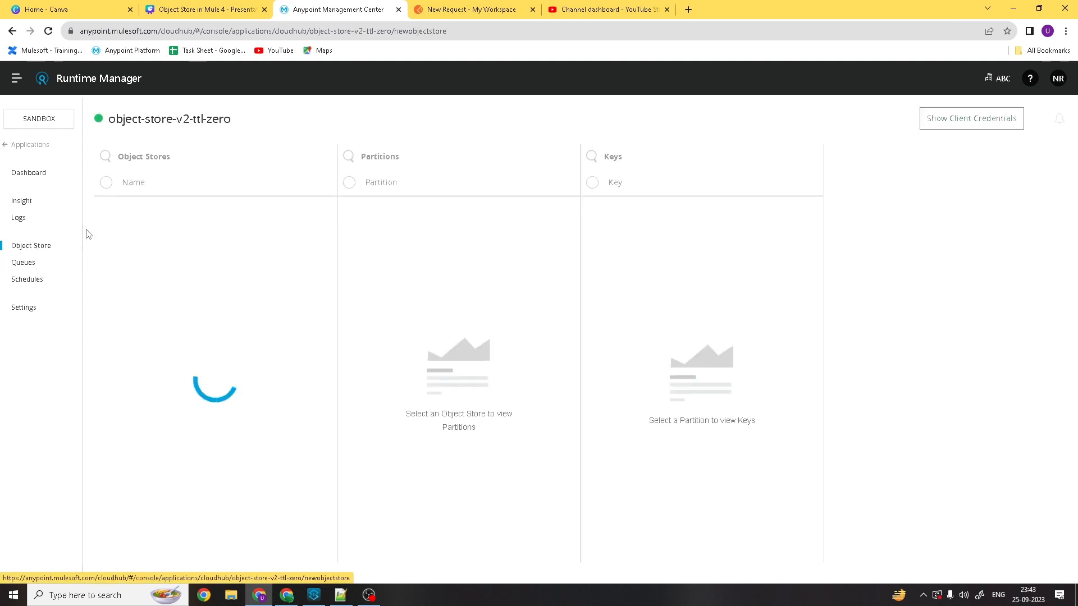
left_click(106, 212)
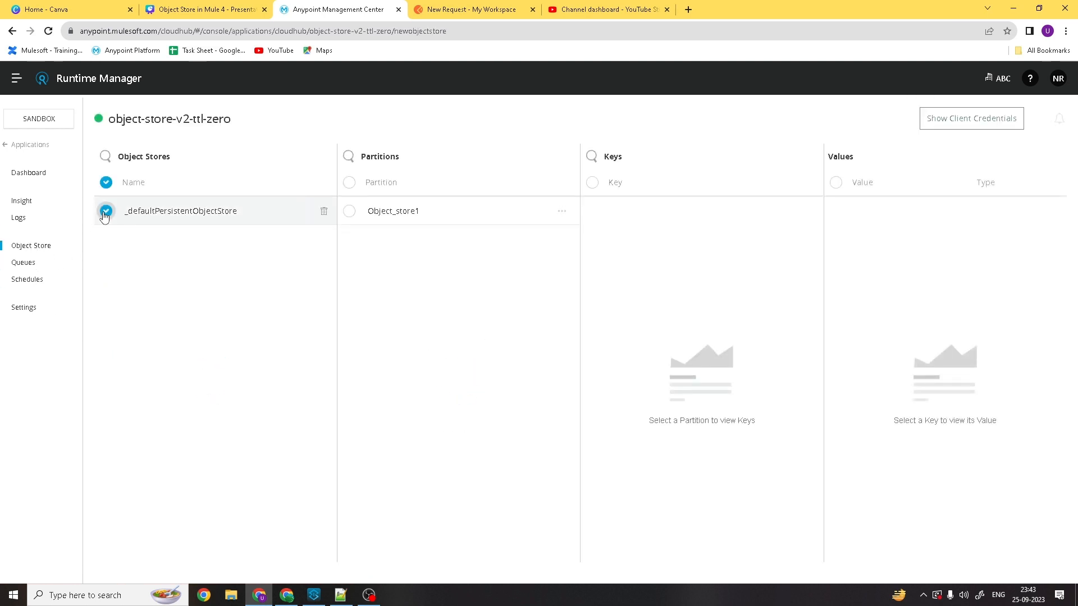
left_click(349, 212)
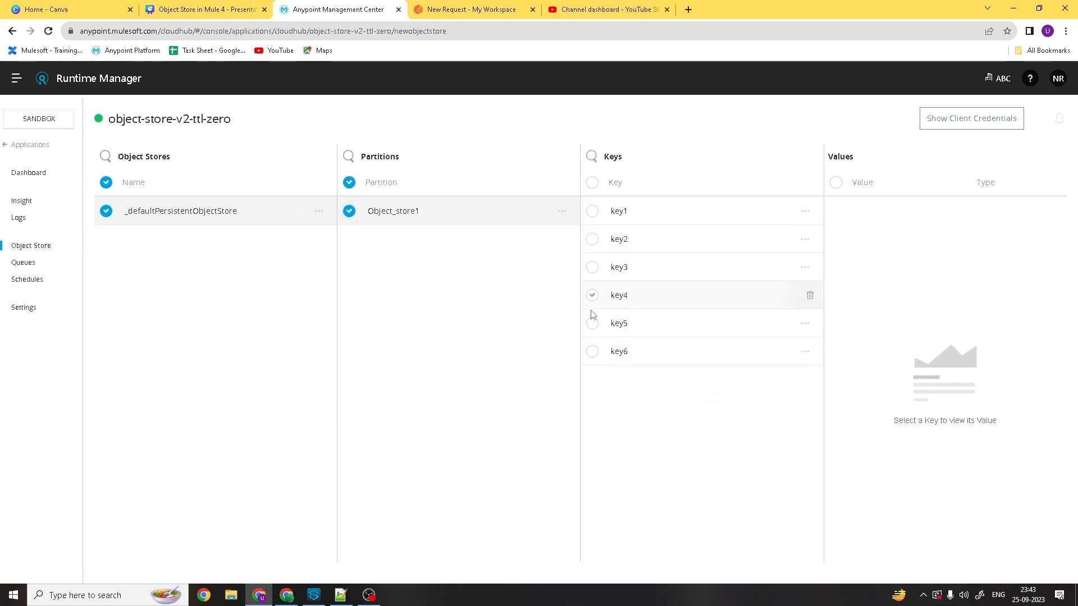
left_click(594, 213)
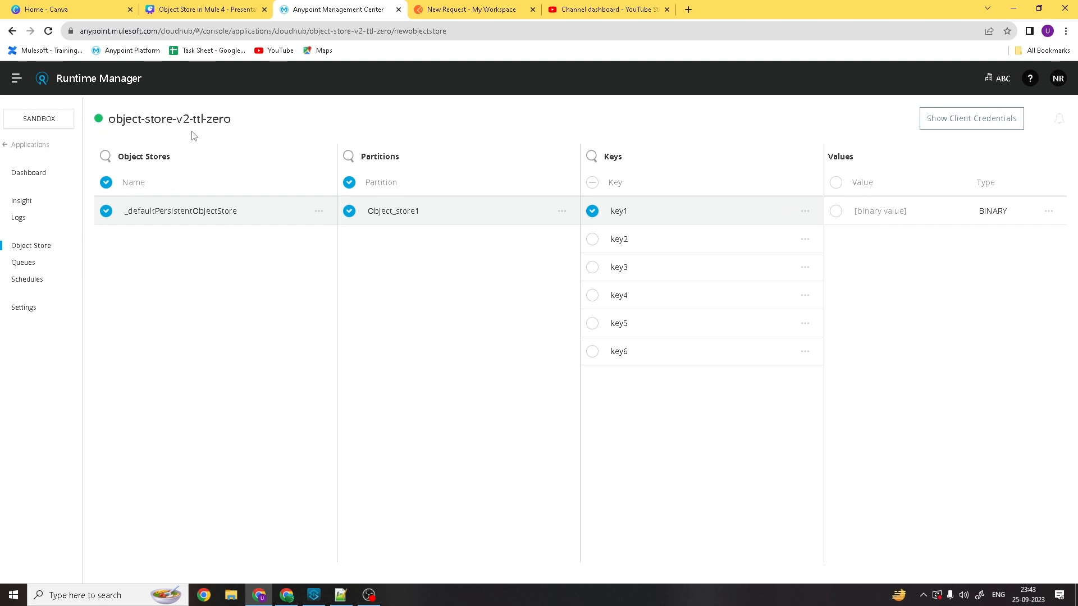
left_click(247, 120)
left_click_drag(195, 122, 245, 118)
left_click(236, 122)
left_click(215, 119)
left_click(246, 118)
Step: Examine the successive log entries of object-store-v2-ttl-zero and compare which stored keys each one lists over time
left_click(25, 221)
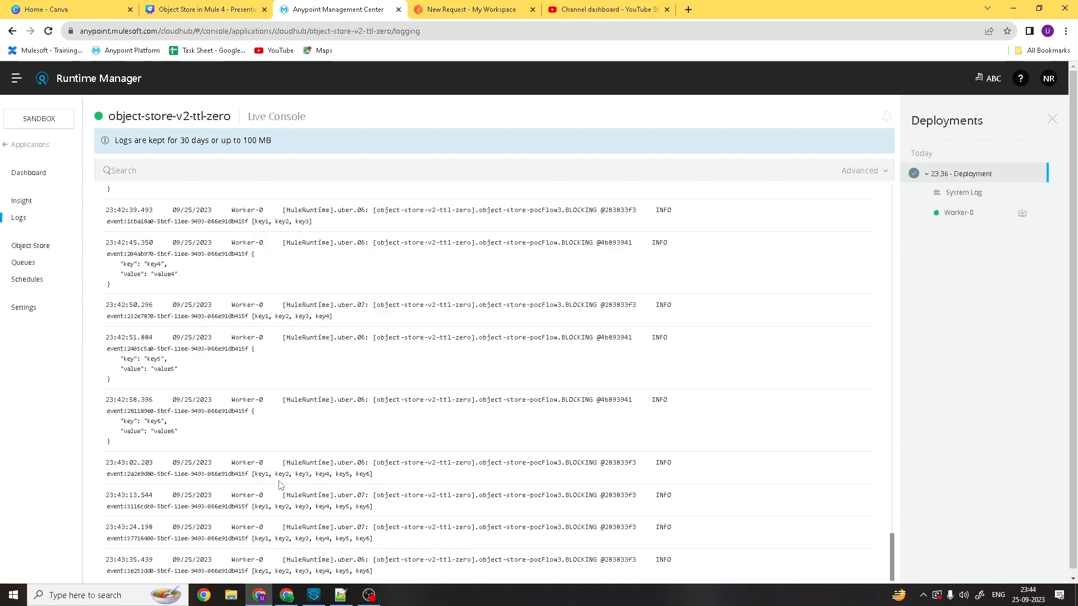
left_click_drag(253, 474, 413, 484)
left_click_drag(253, 507, 433, 517)
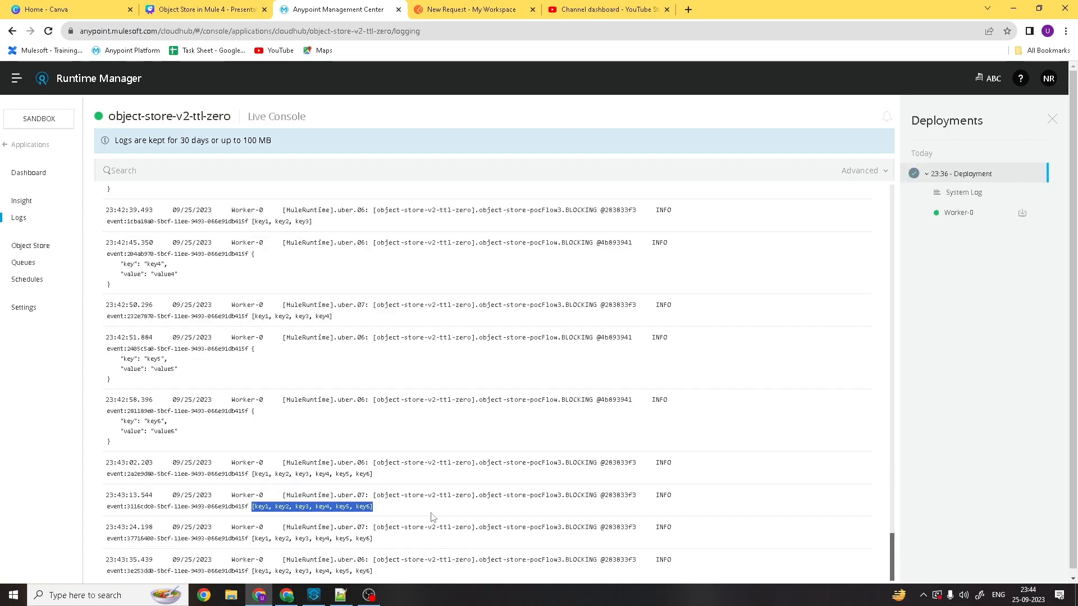
left_click(367, 539)
left_click_drag(254, 539, 388, 545)
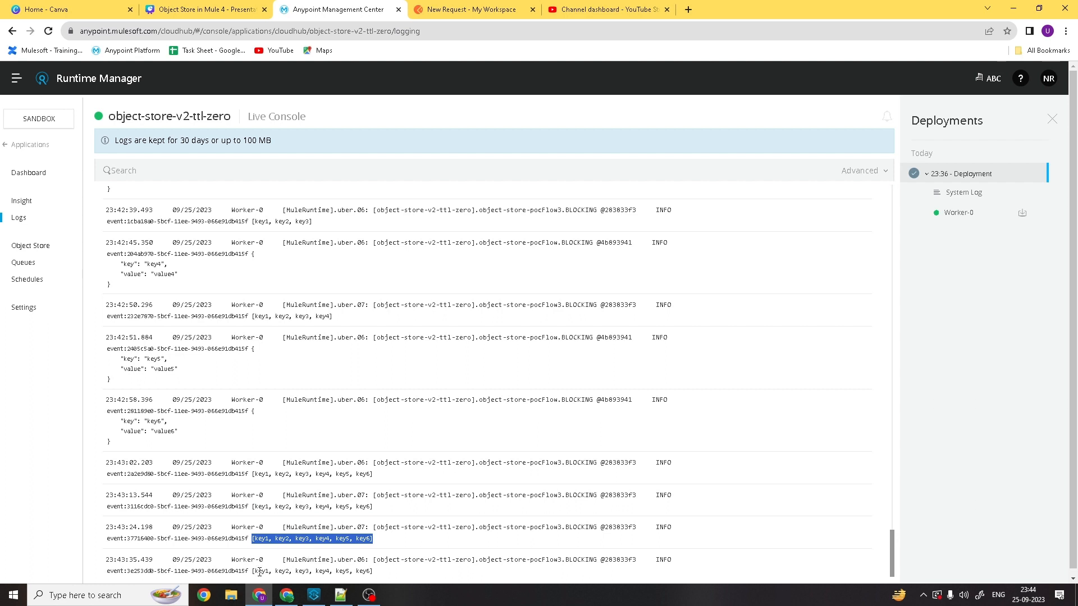
left_click_drag(252, 571, 412, 576)
left_click(303, 566)
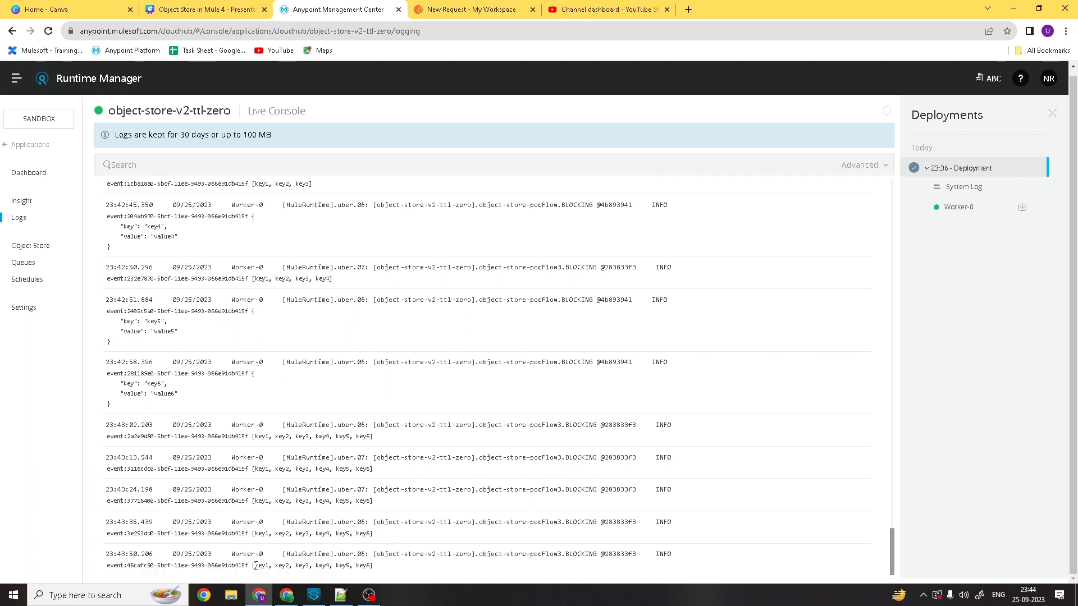
left_click_drag(253, 566, 390, 571)
left_click(390, 571)
left_click_drag(255, 566, 388, 570)
left_click(387, 570)
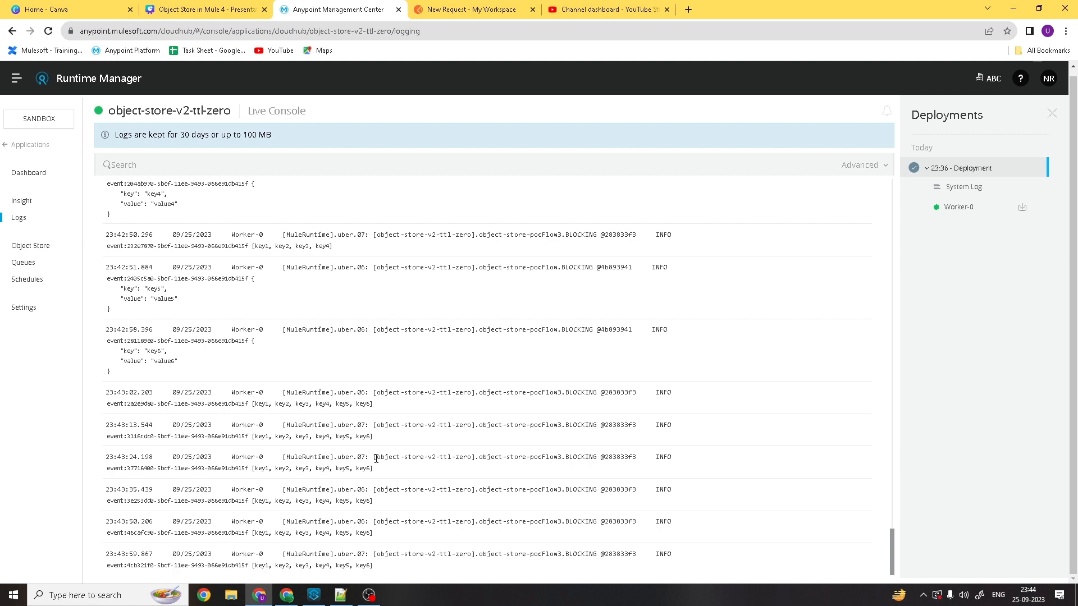
Step: Open the settings of the object-store-v2-ttl-zero application
left_click(35, 313)
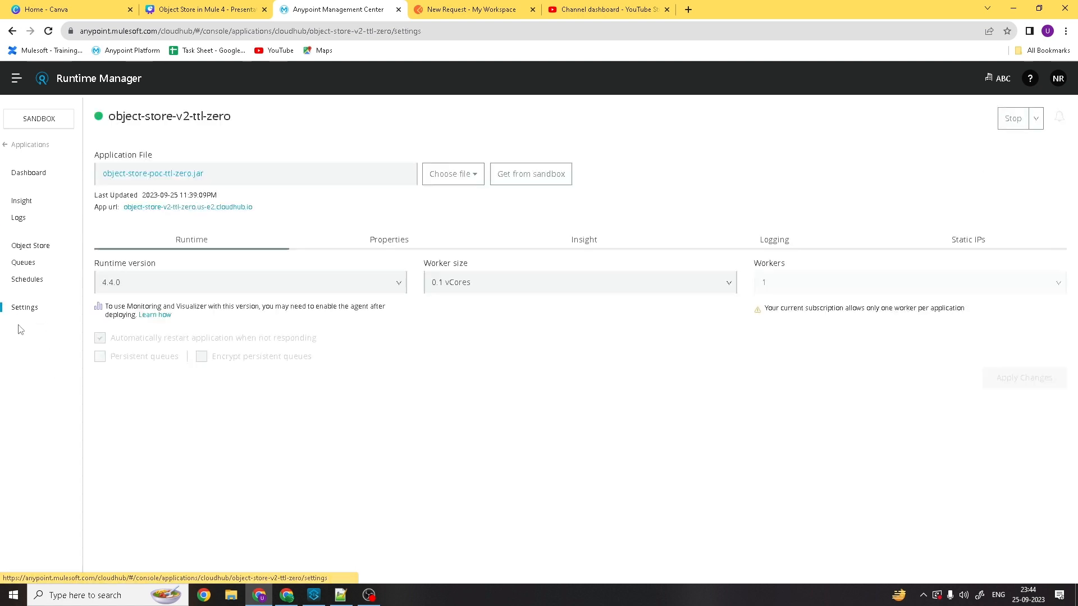